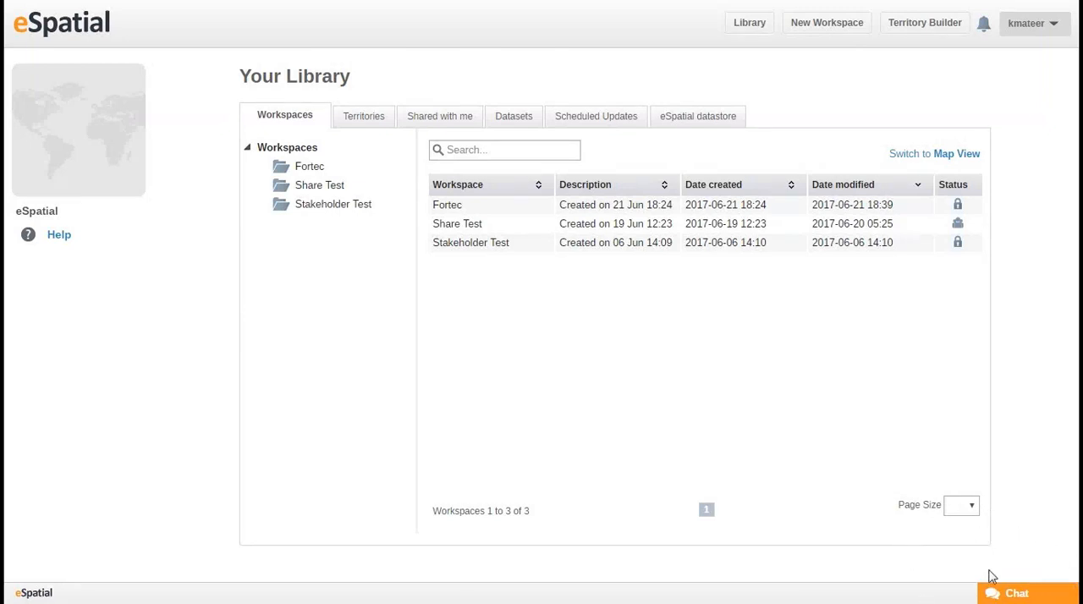
# View the support chat and the account information in User Settings, and return to the library.
pyautogui.click(1012, 596)
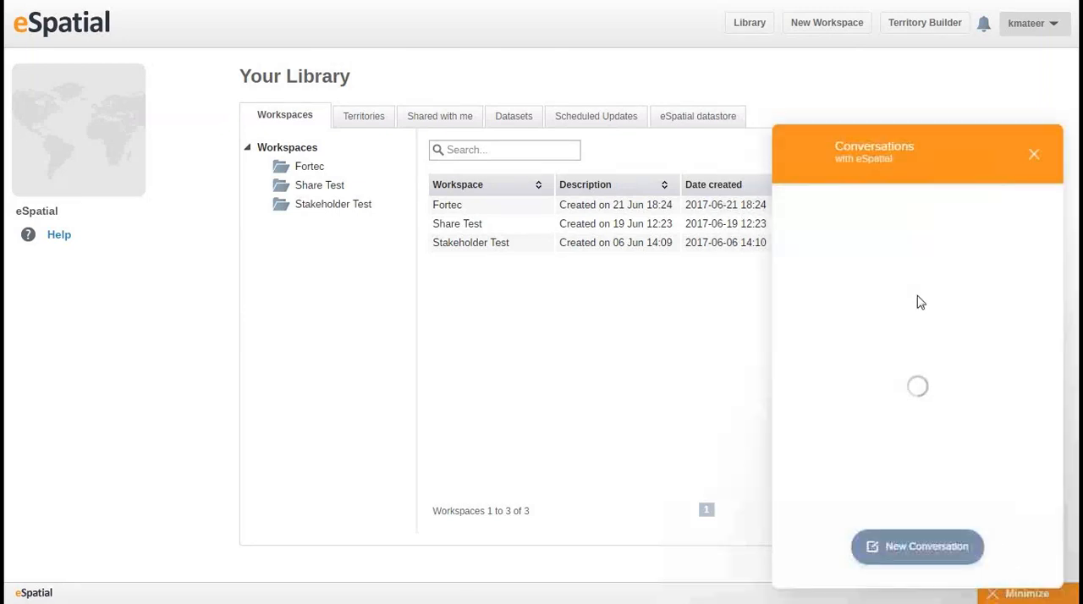
pyautogui.click(1033, 160)
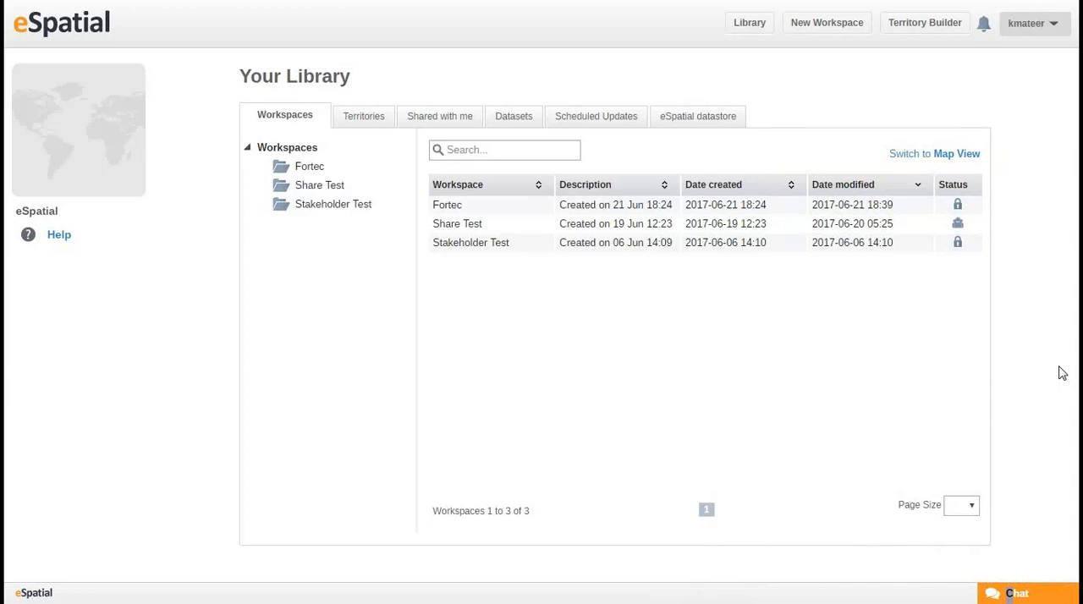
pyautogui.click(1042, 31)
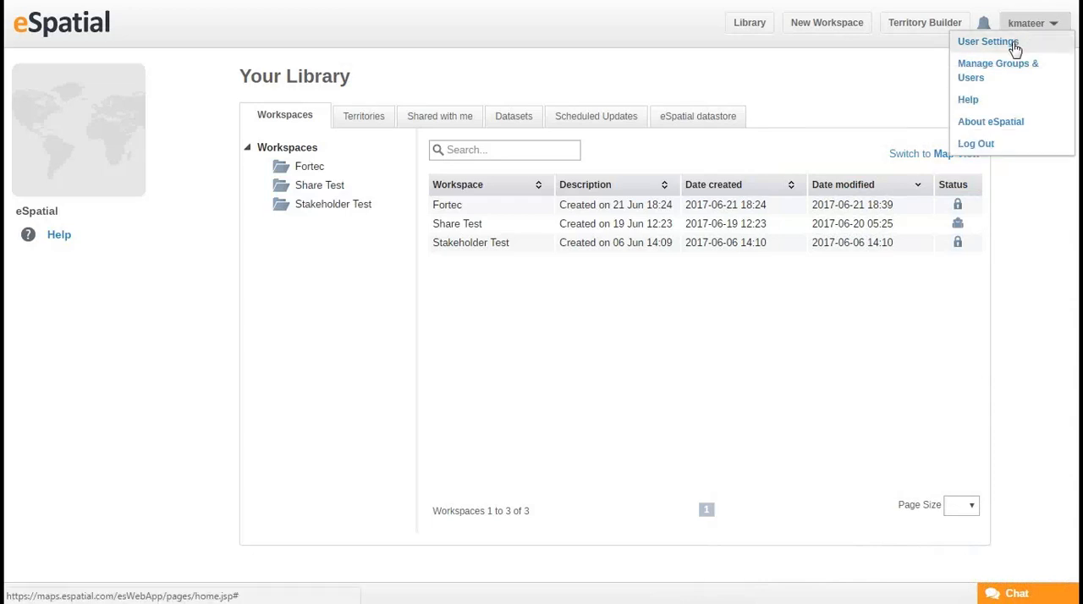
pyautogui.click(1014, 46)
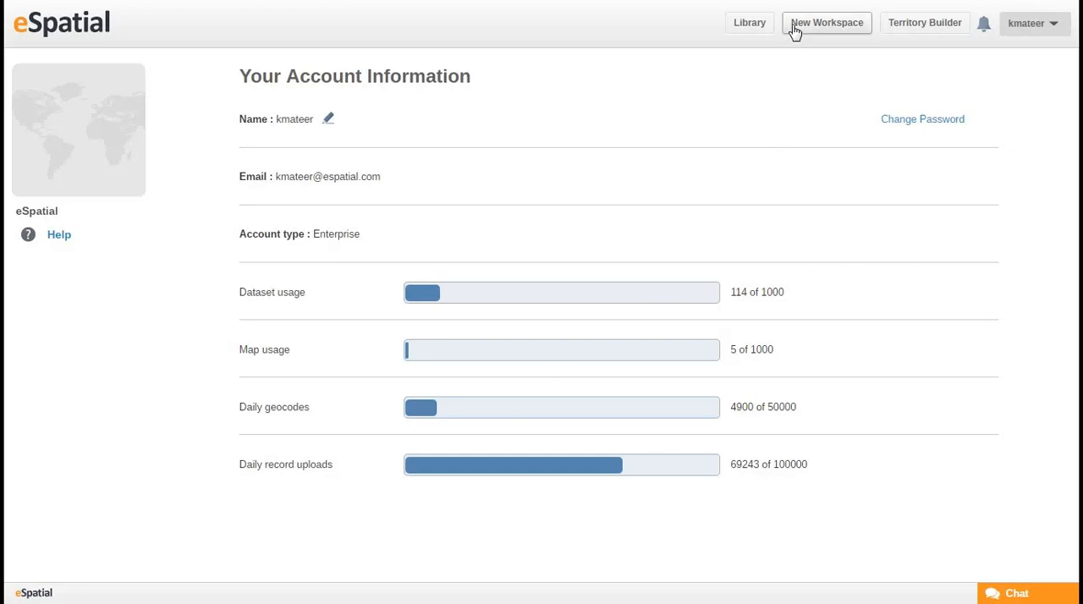
pyautogui.click(758, 38)
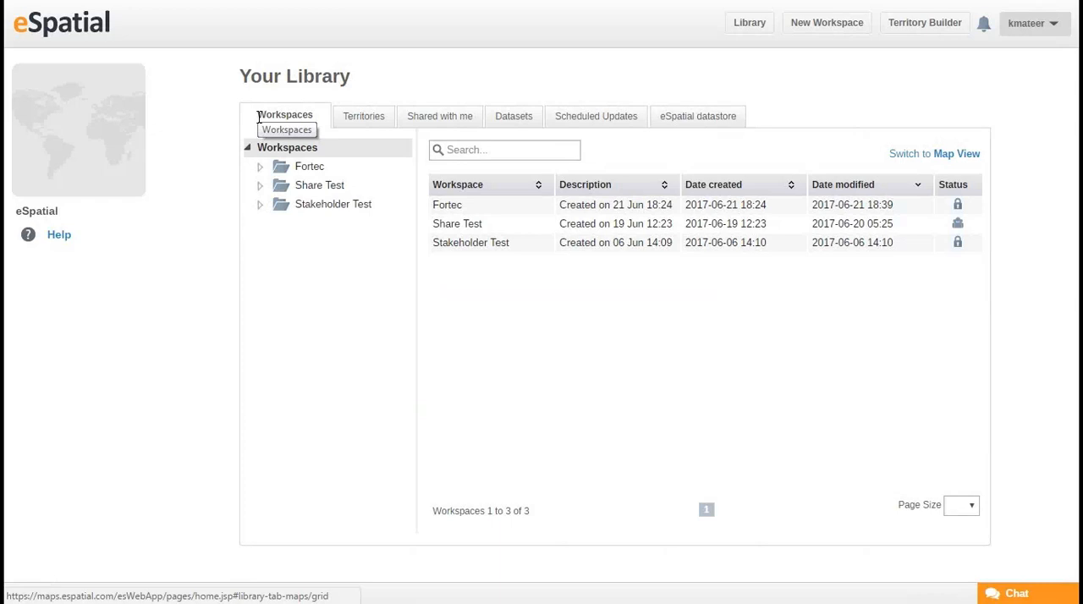
# Look through the library's Territories, Datasets, Scheduled Updates and eSpatial datastore listings.
pyautogui.click(376, 118)
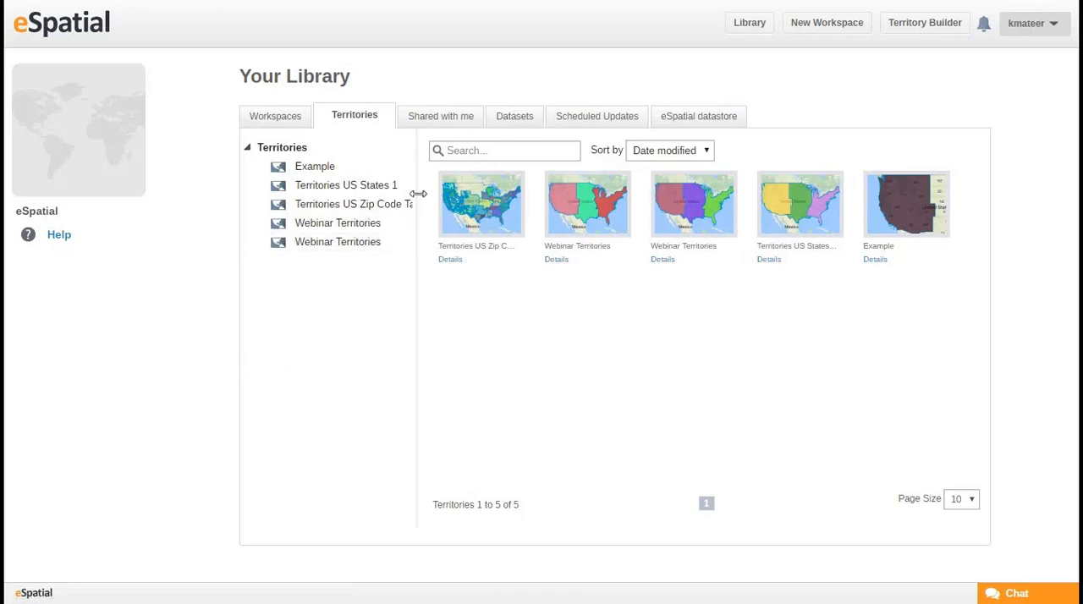
pyautogui.click(524, 127)
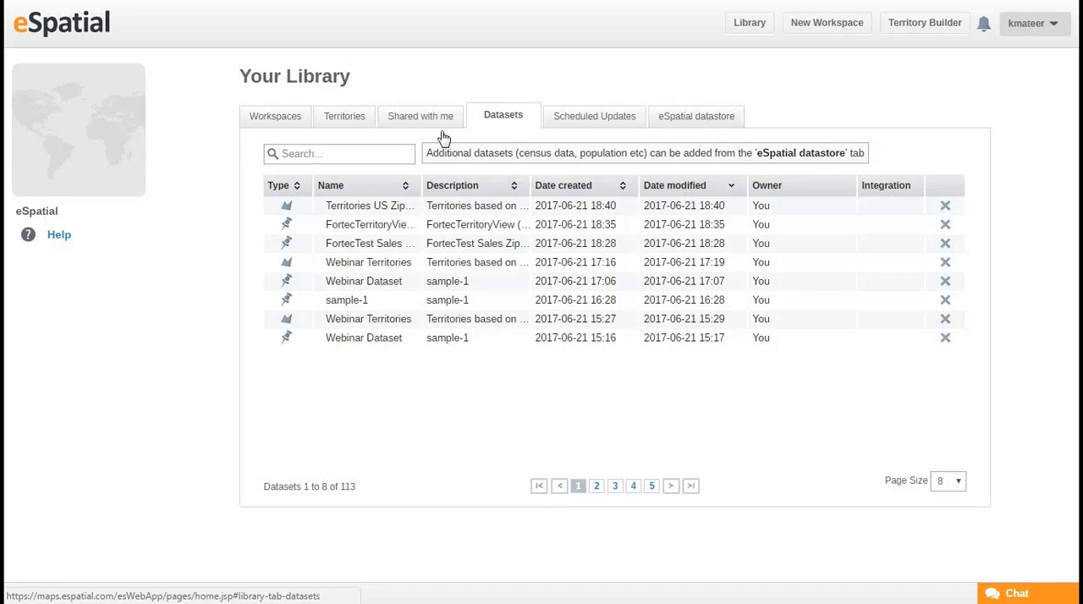
pyautogui.click(615, 124)
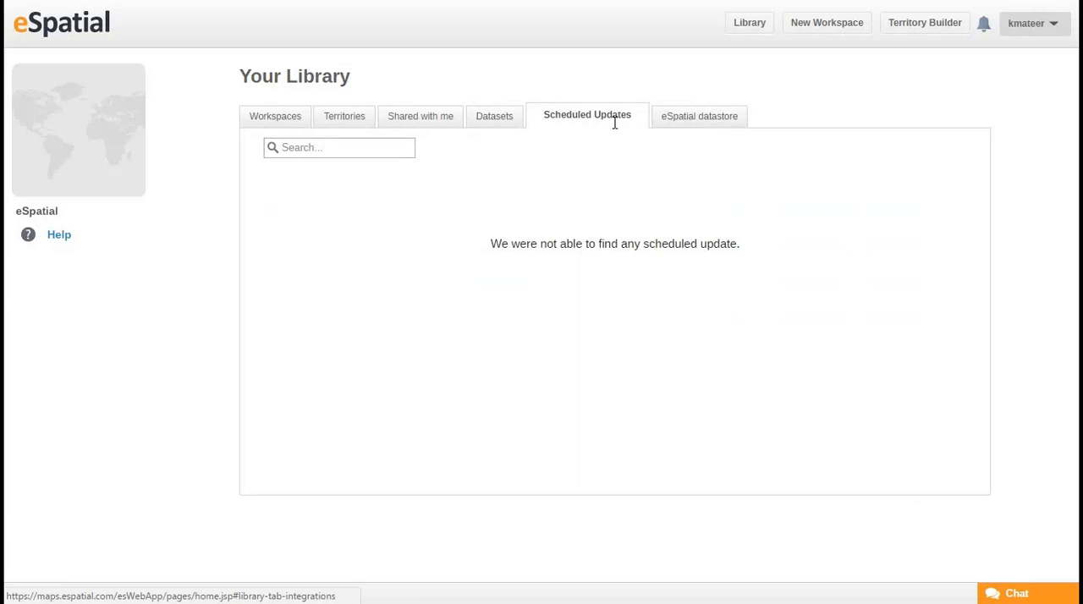
pyautogui.click(686, 115)
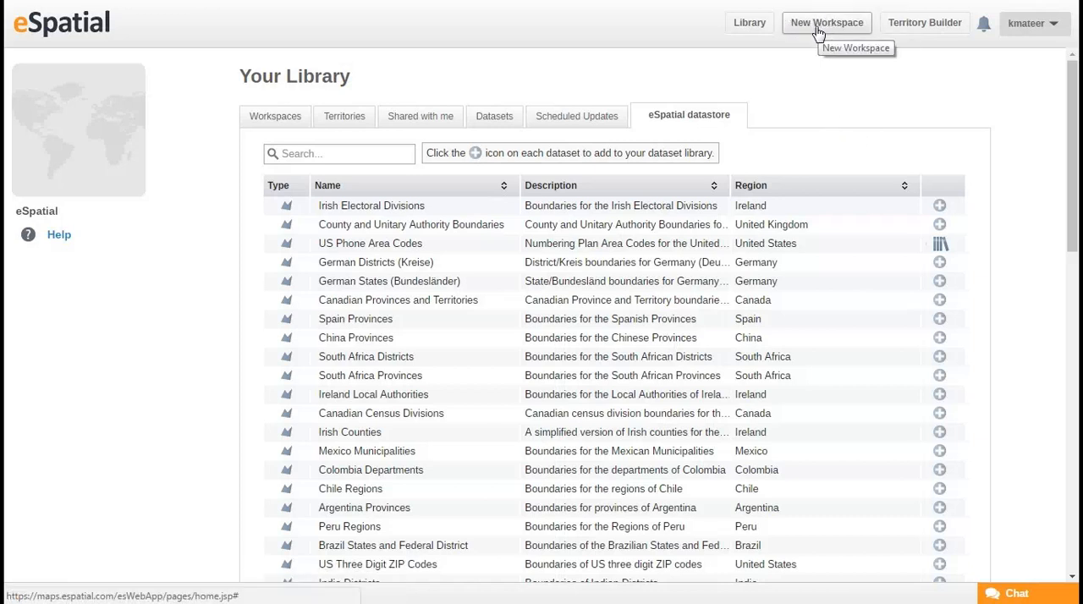
# Create a new workspace and choose the provided sample file as its data.
pyautogui.click(749, 23)
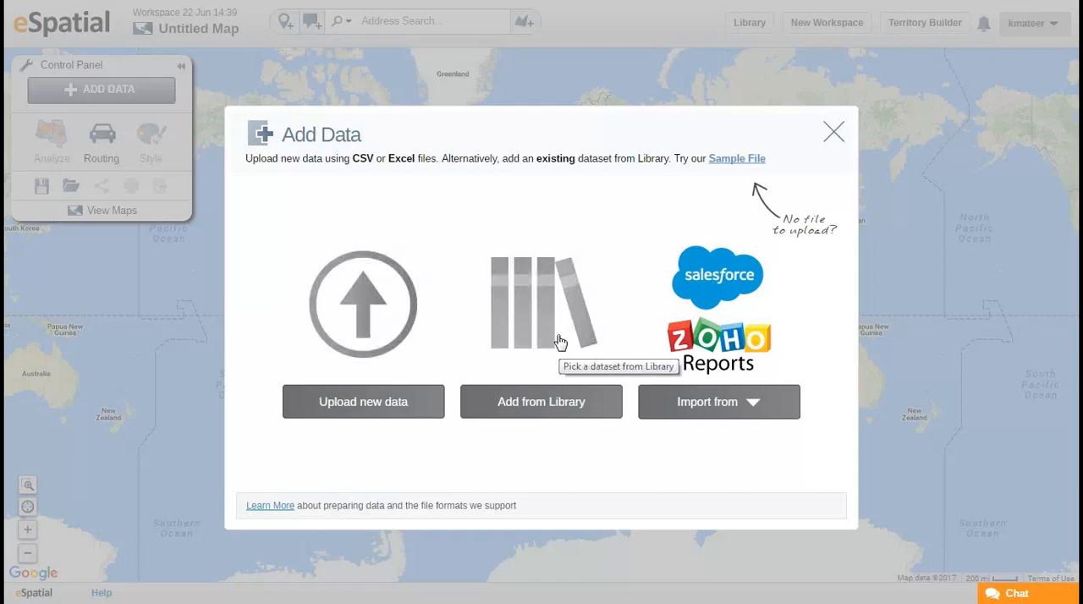
pyautogui.click(737, 159)
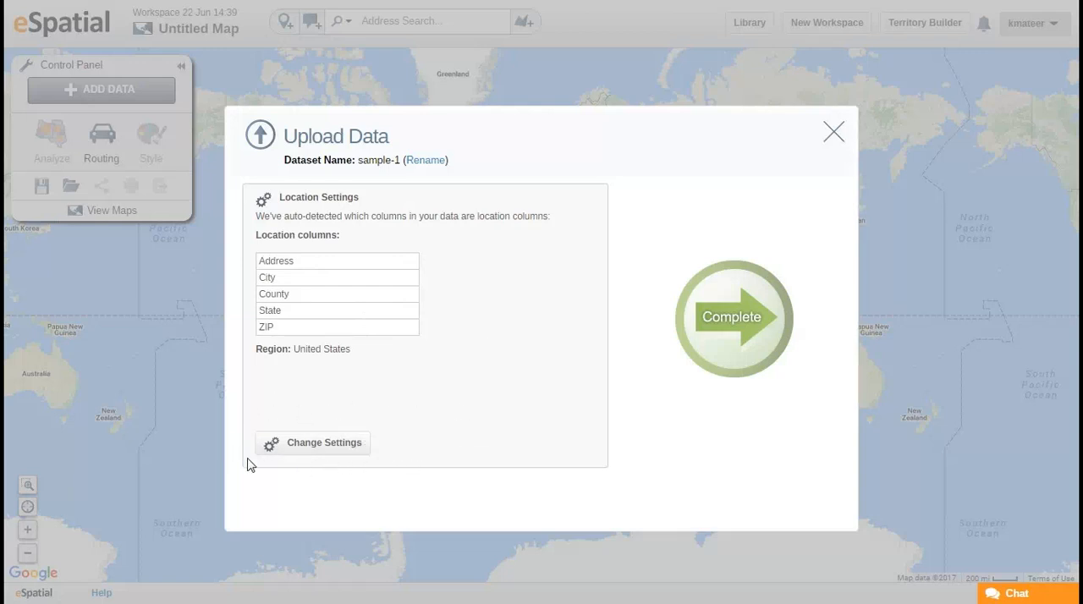
# Review the Coordinates and Link to boundary options in the upload's location settings, and close them without applying changes.
pyautogui.click(358, 451)
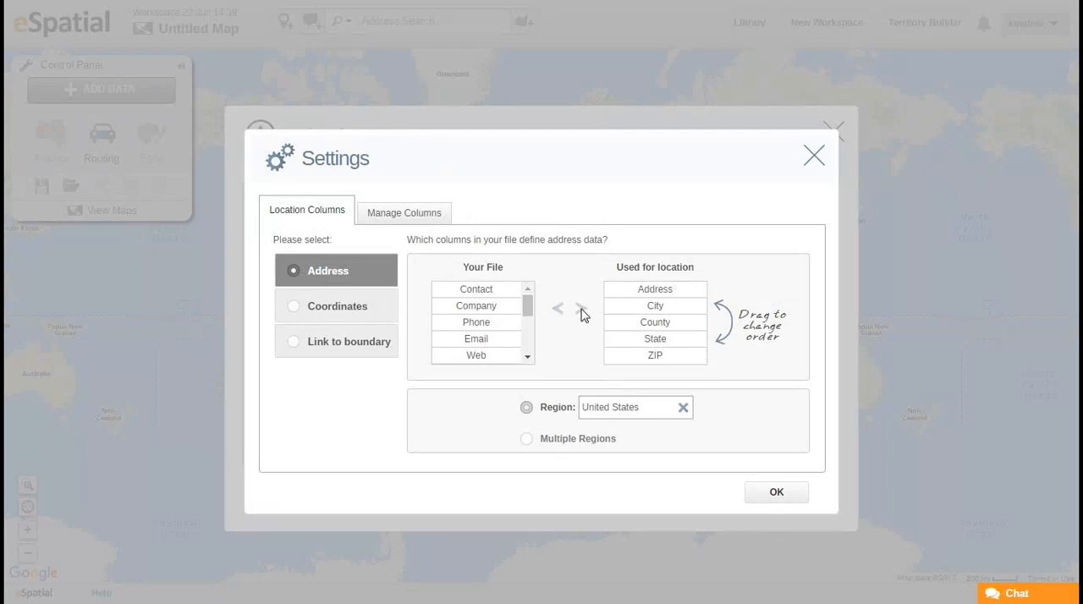
pyautogui.click(355, 313)
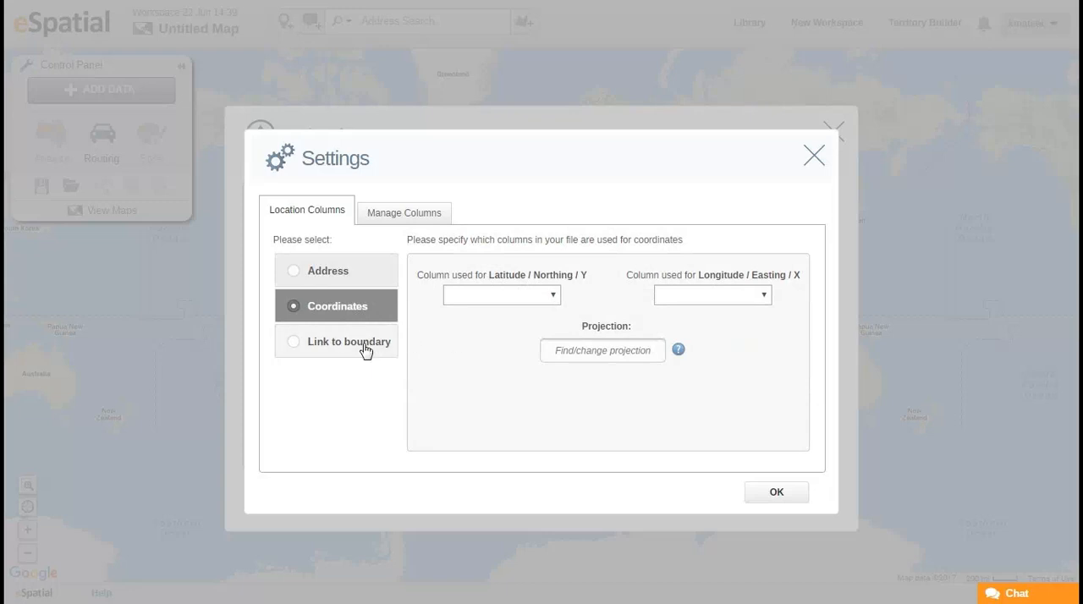
pyautogui.click(366, 347)
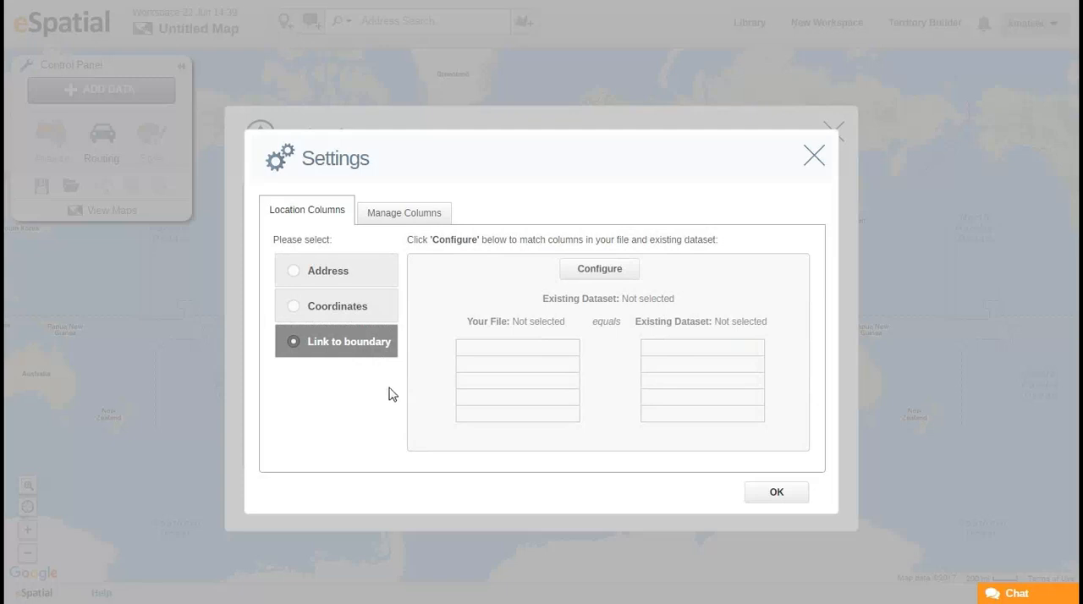
pyautogui.click(813, 158)
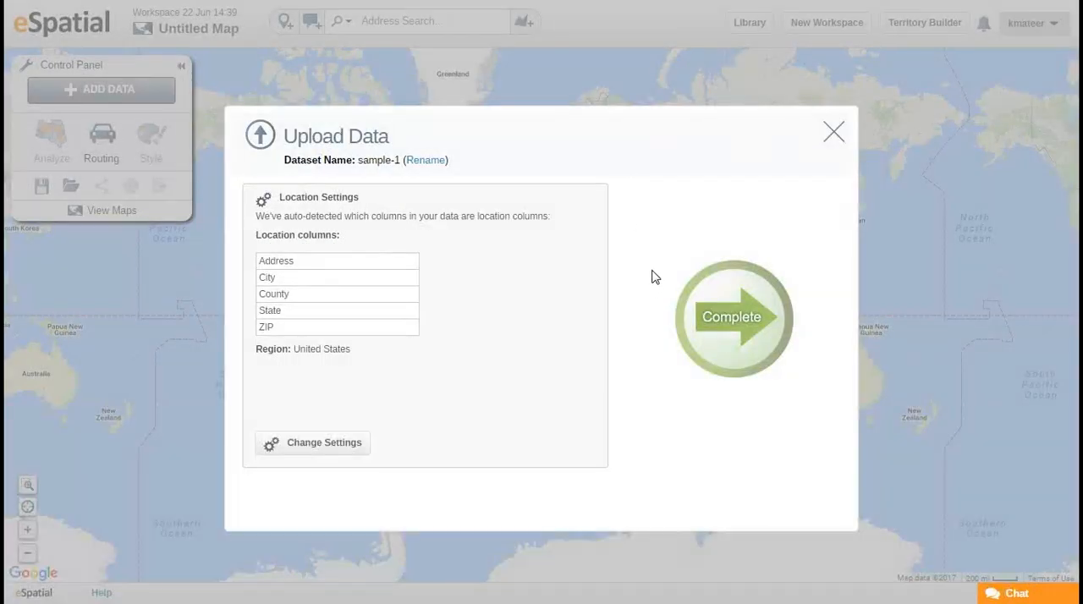
# Complete the upload of the sample-1 dataset with its detected address columns and return to the map.
pyautogui.click(731, 329)
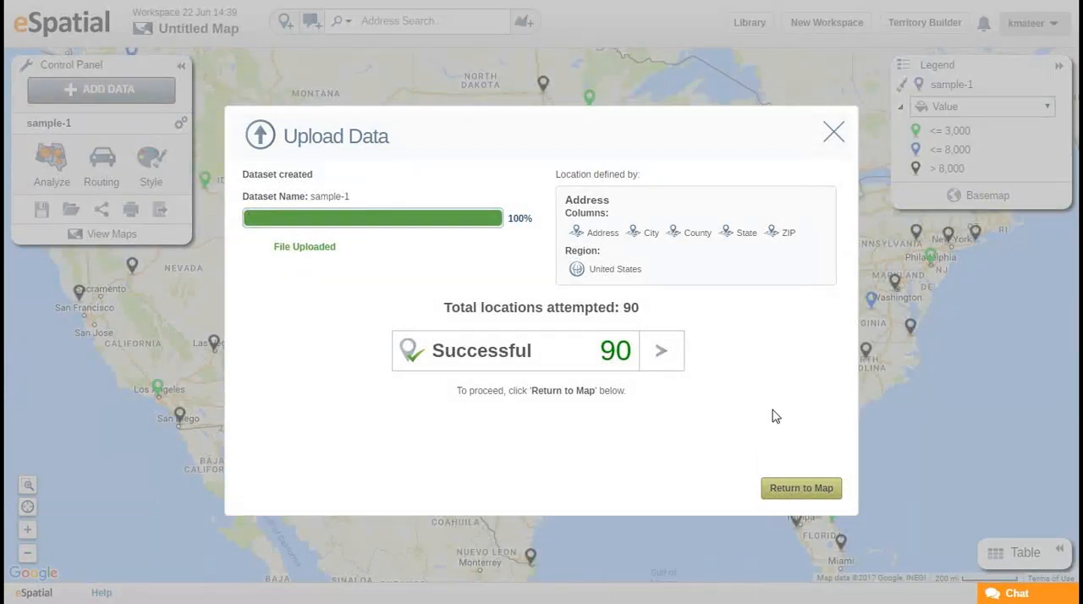
pyautogui.click(804, 489)
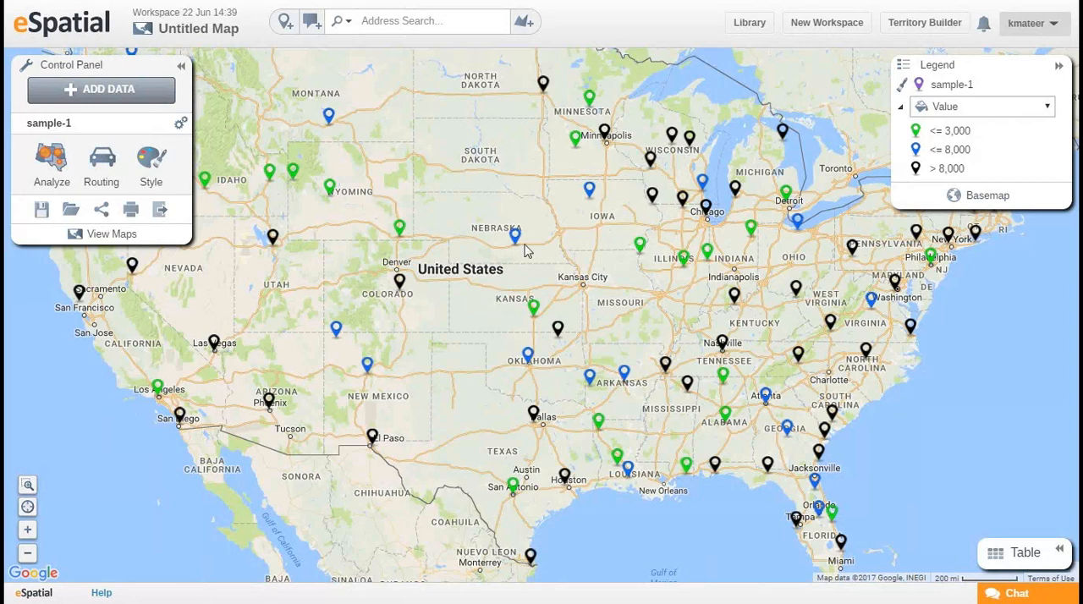
# Rename the workspace as Webinar Workspace.
pyautogui.moveTo(427, 226)
pyautogui.mouseDown()
pyautogui.moveTo(442, 244)
pyautogui.moveTo(466, 237)
pyautogui.moveTo(483, 262)
pyautogui.mouseUp()
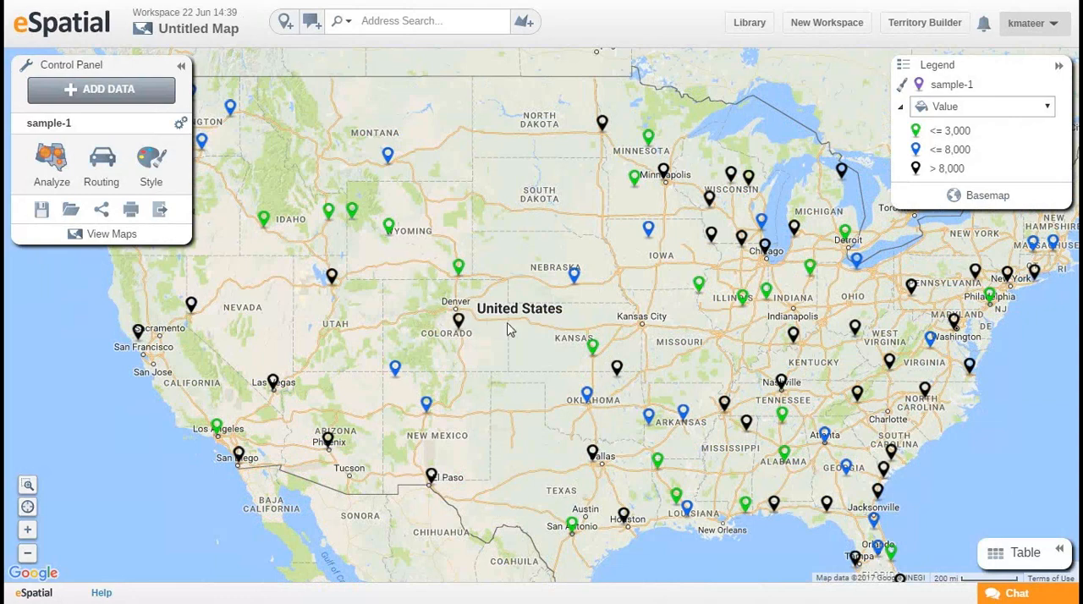
pyautogui.moveTo(520, 301); pyautogui.dragTo(508, 296)
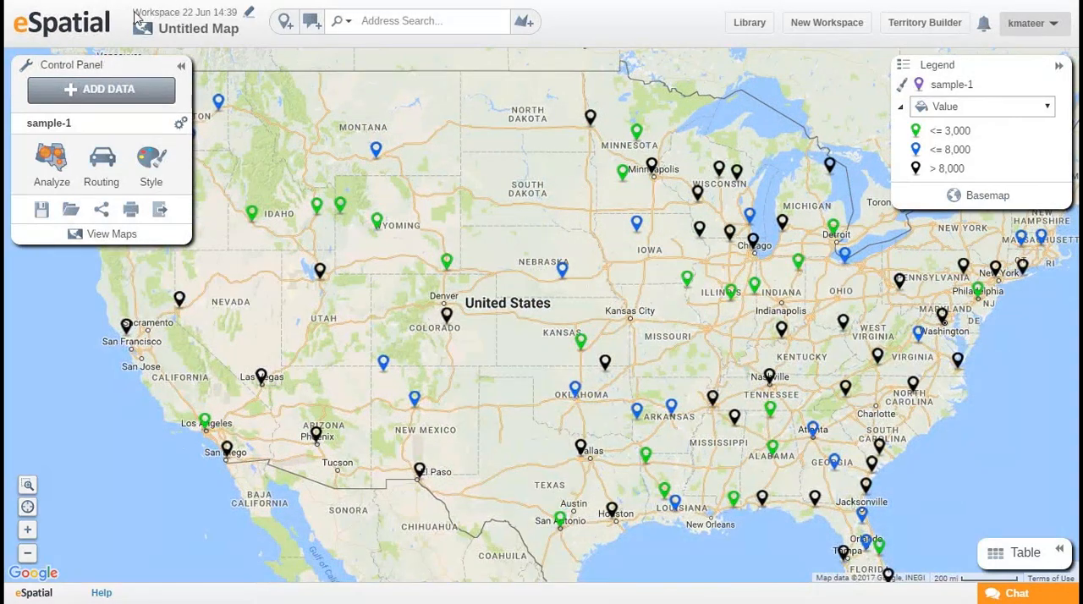
pyautogui.click(249, 17)
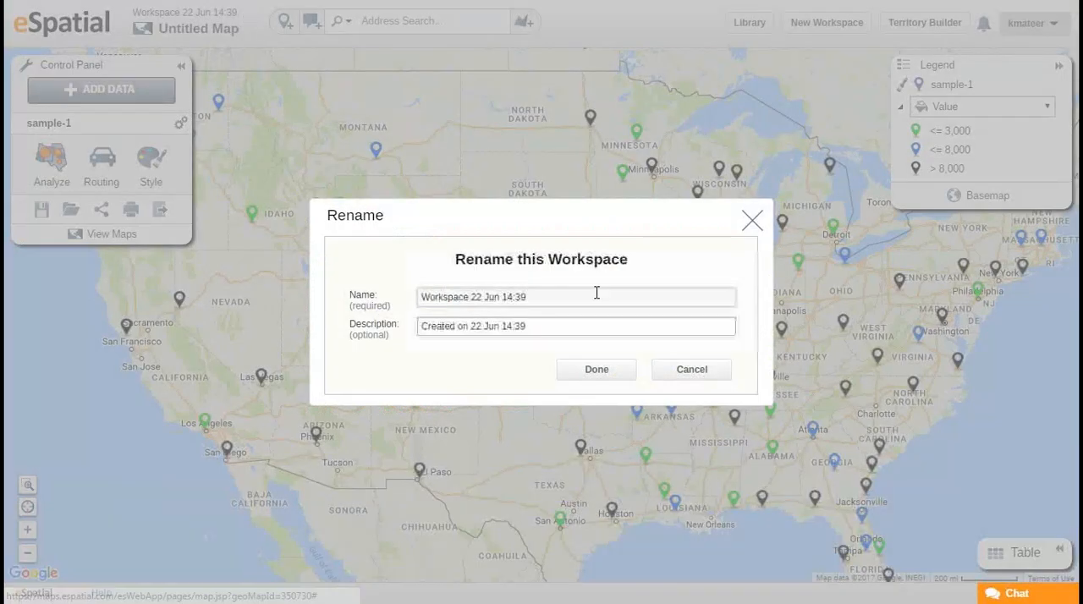
pyautogui.moveTo(597, 294); pyautogui.dragTo(410, 304)
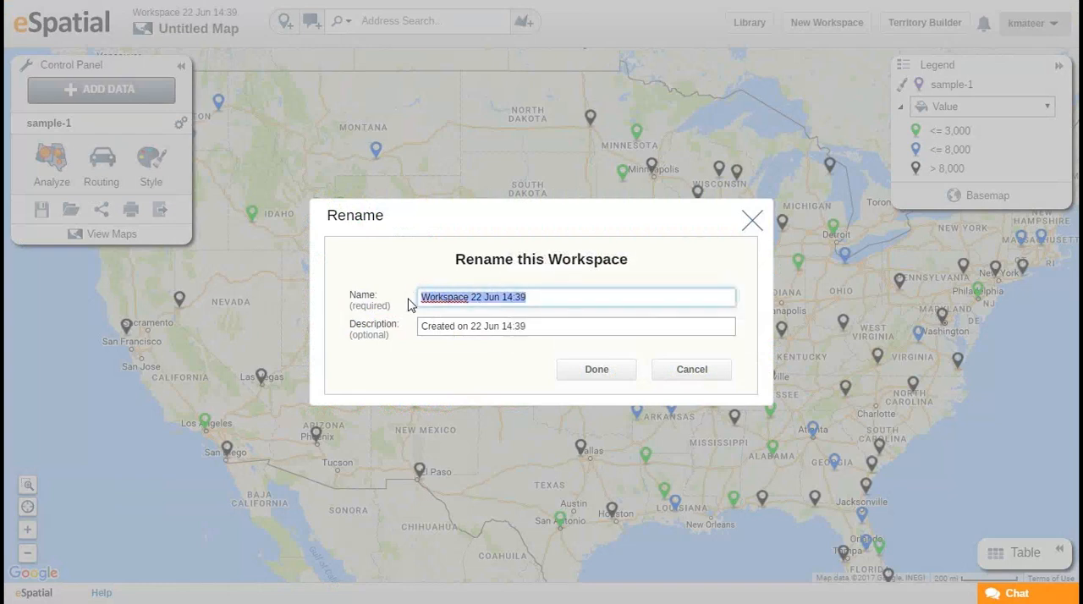
pyautogui.write('Webinar Workspace')
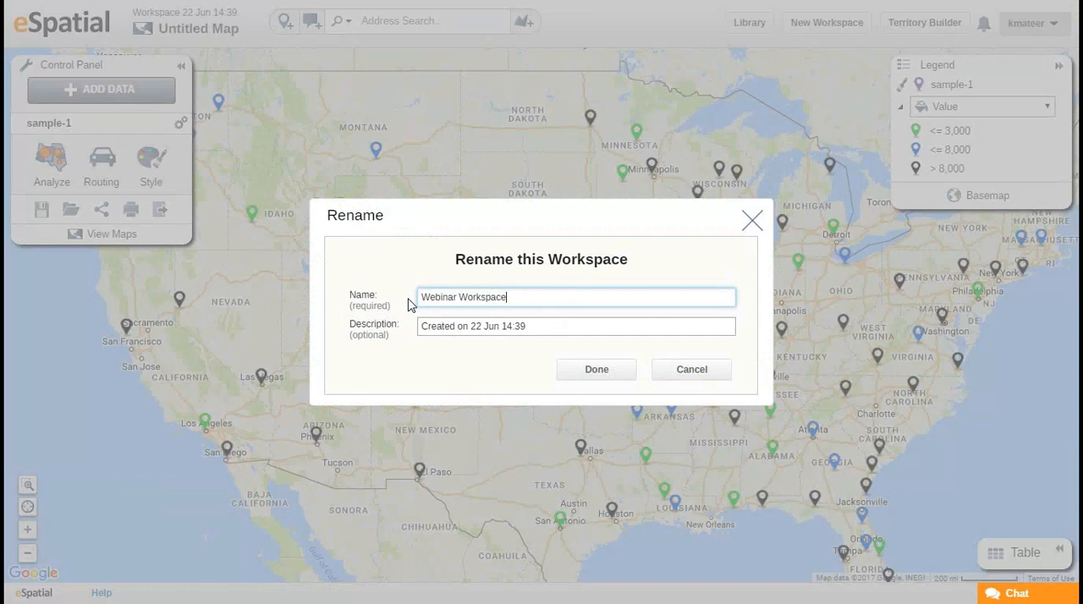
pyautogui.click(608, 366)
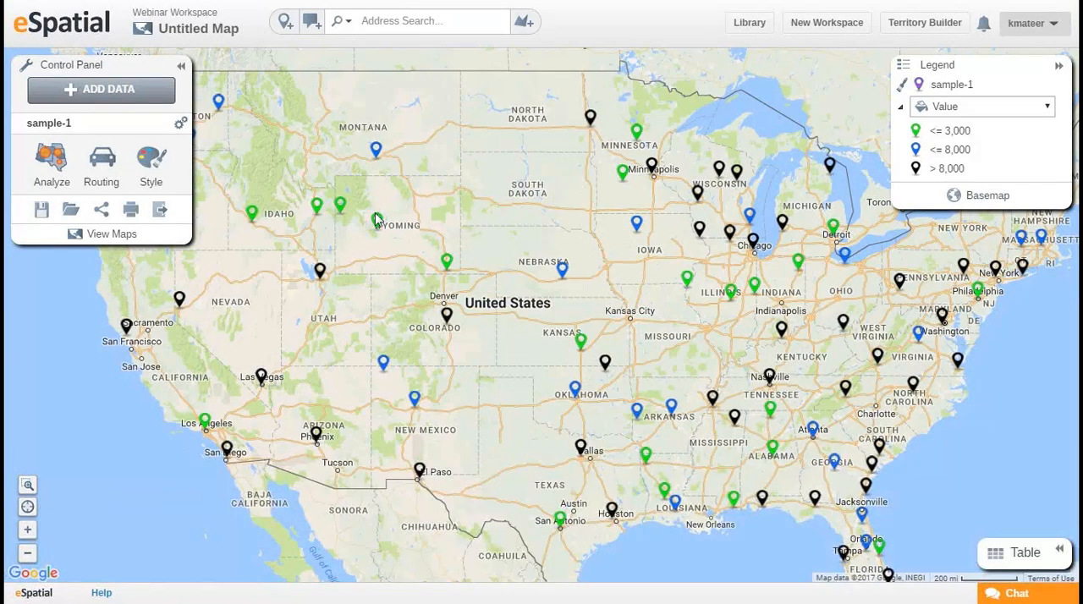
# Rename the untitled map as Map 1.
pyautogui.moveTo(369, 282); pyautogui.dragTo(398, 282)
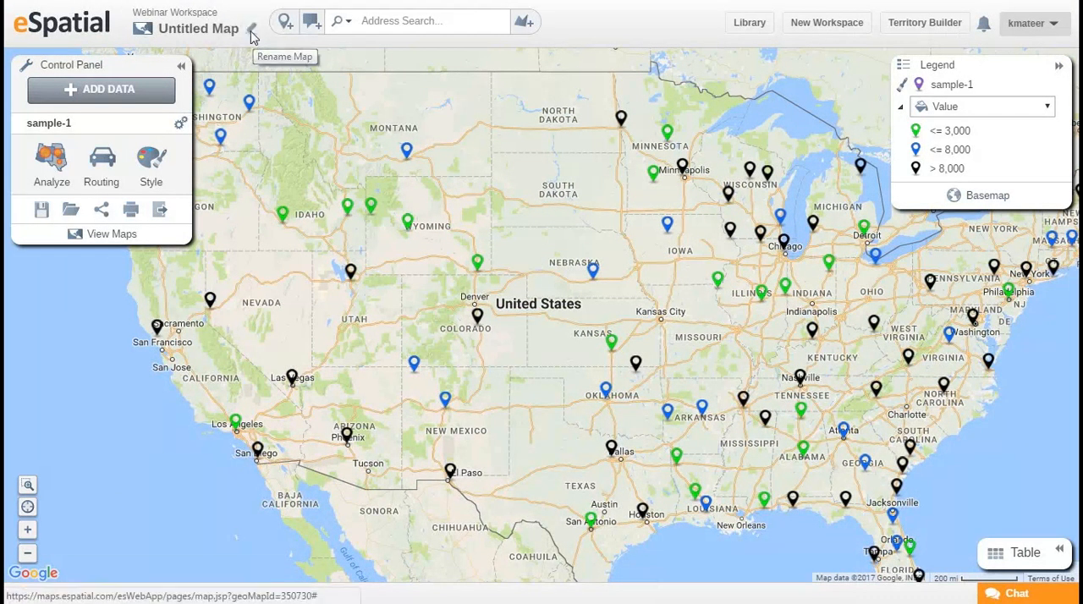
pyautogui.click(251, 33)
pyautogui.moveTo(498, 297)
pyautogui.mouseDown()
pyautogui.moveTo(370, 296)
pyautogui.moveTo(364, 308)
pyautogui.mouseUp()
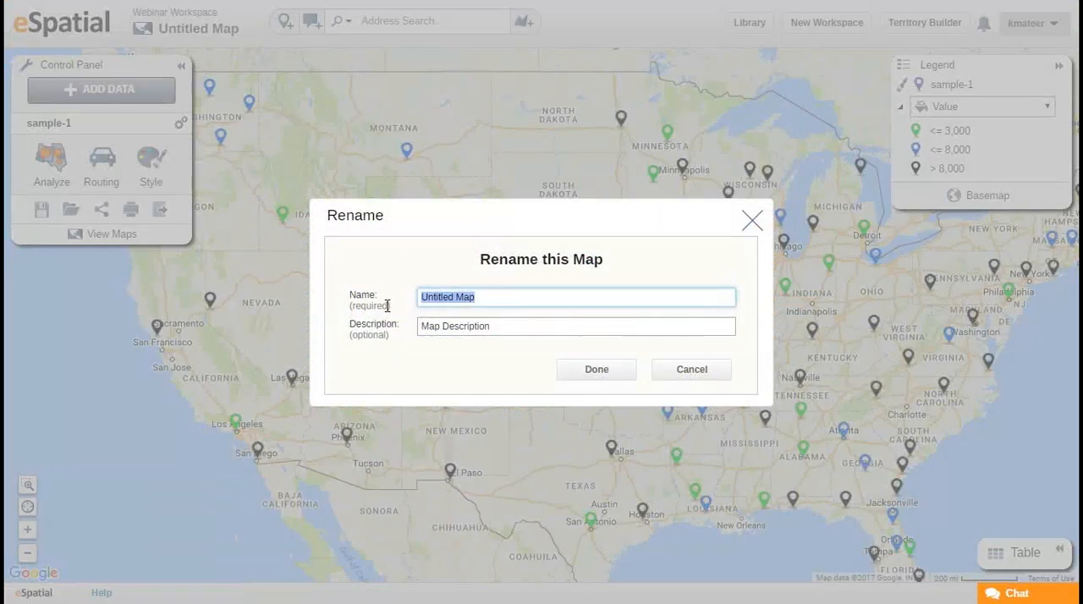
pyautogui.write('Map 1')
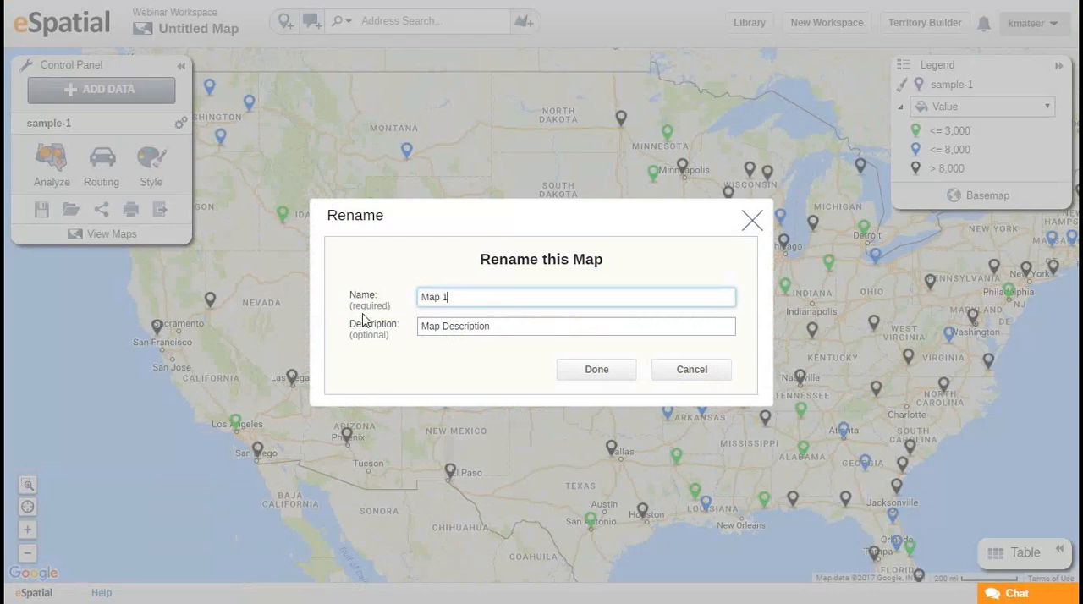
pyautogui.click(595, 371)
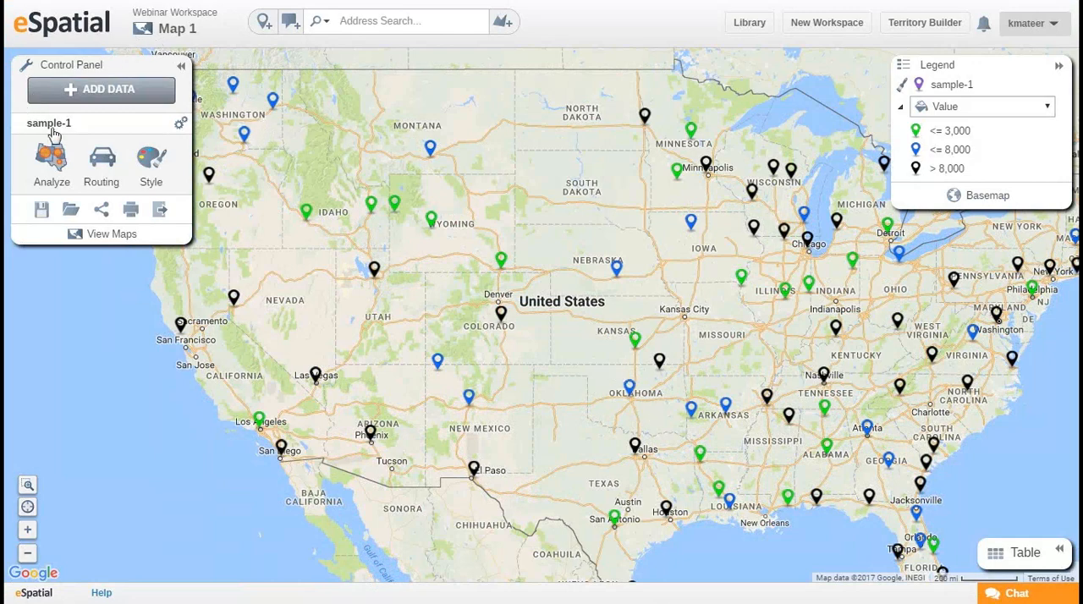
# Rename the sample-1 dataset as Webinar Dataset.
pyautogui.click(180, 127)
pyautogui.click(242, 124)
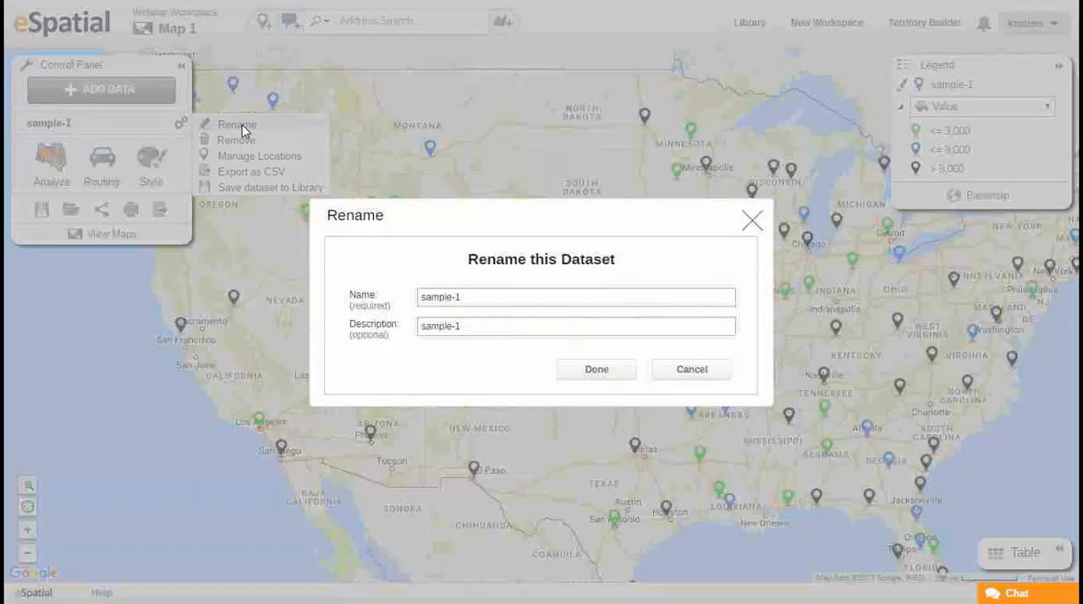
pyautogui.moveTo(459, 296); pyautogui.dragTo(392, 311)
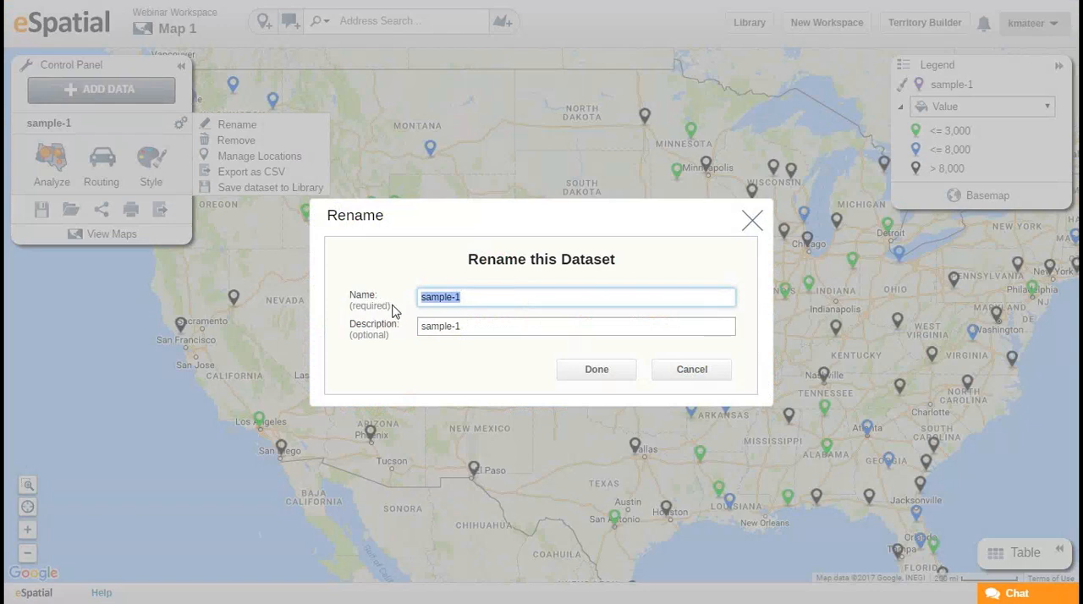
pyautogui.write('Webinar Dataset')
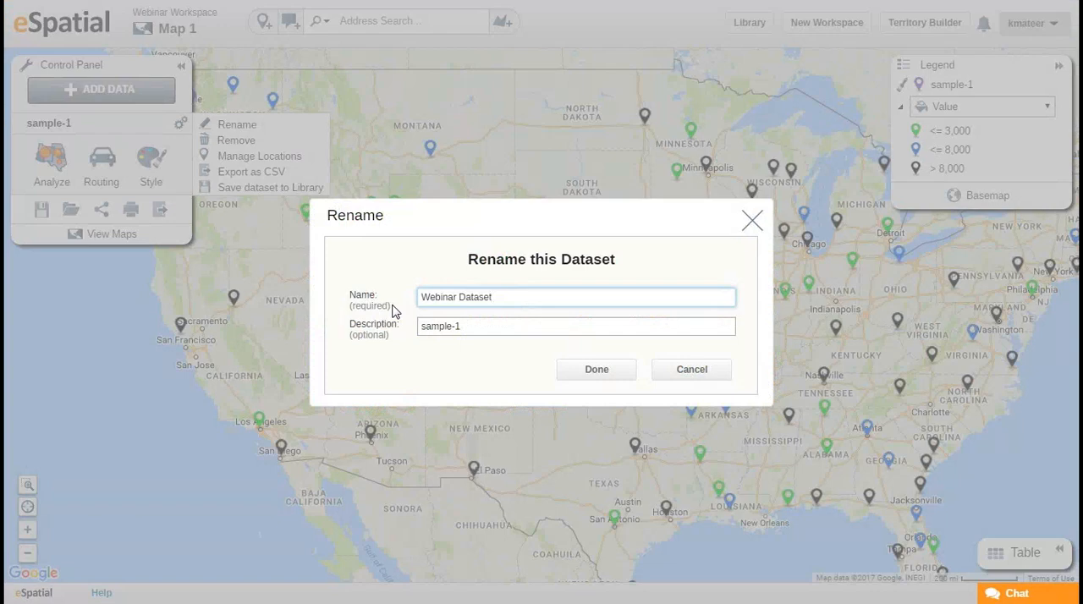
pyautogui.click(597, 369)
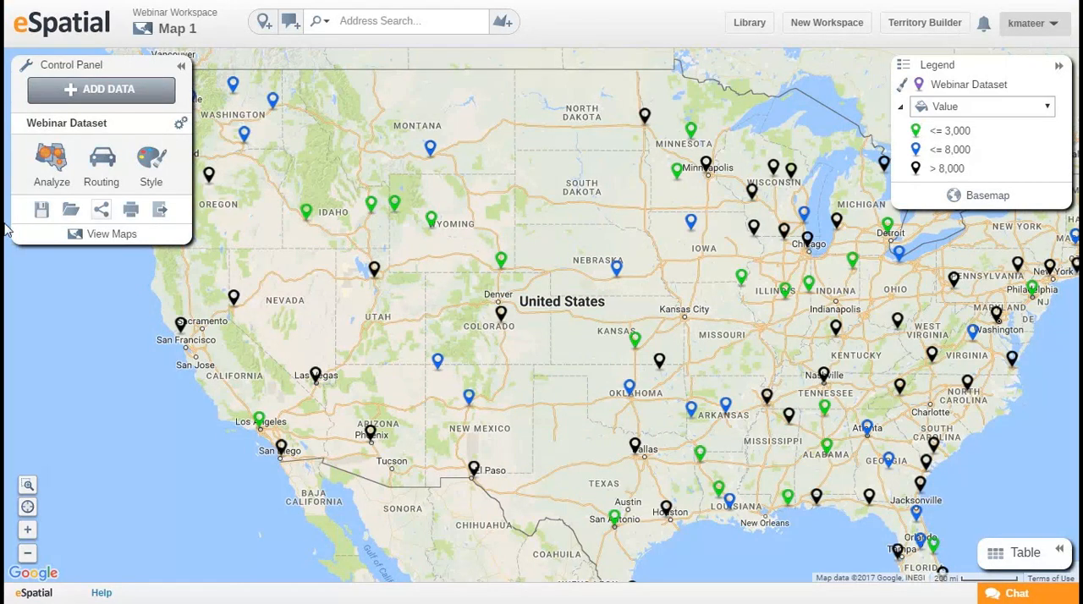
# Save a copy of the current map under the name Map 2.
pyautogui.click(42, 209)
pyautogui.click(42, 218)
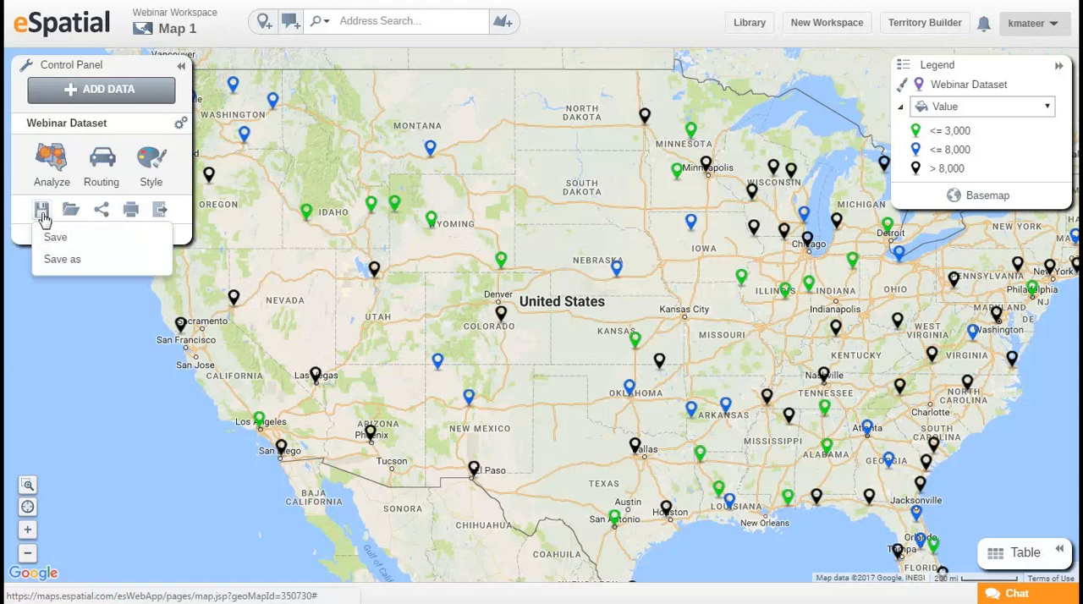
pyautogui.click(76, 260)
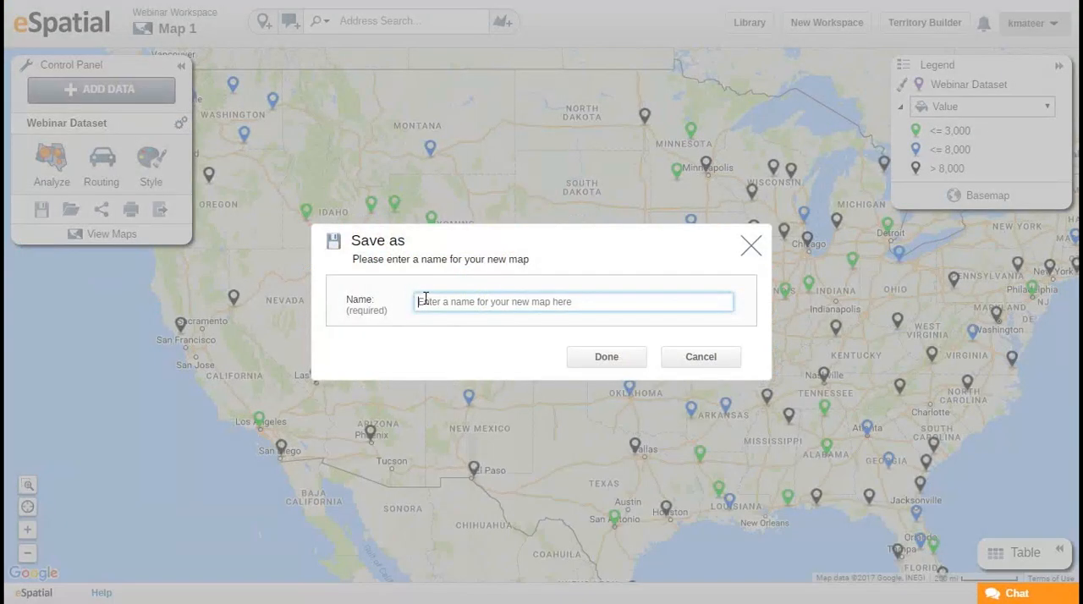
pyautogui.write('Map 2')
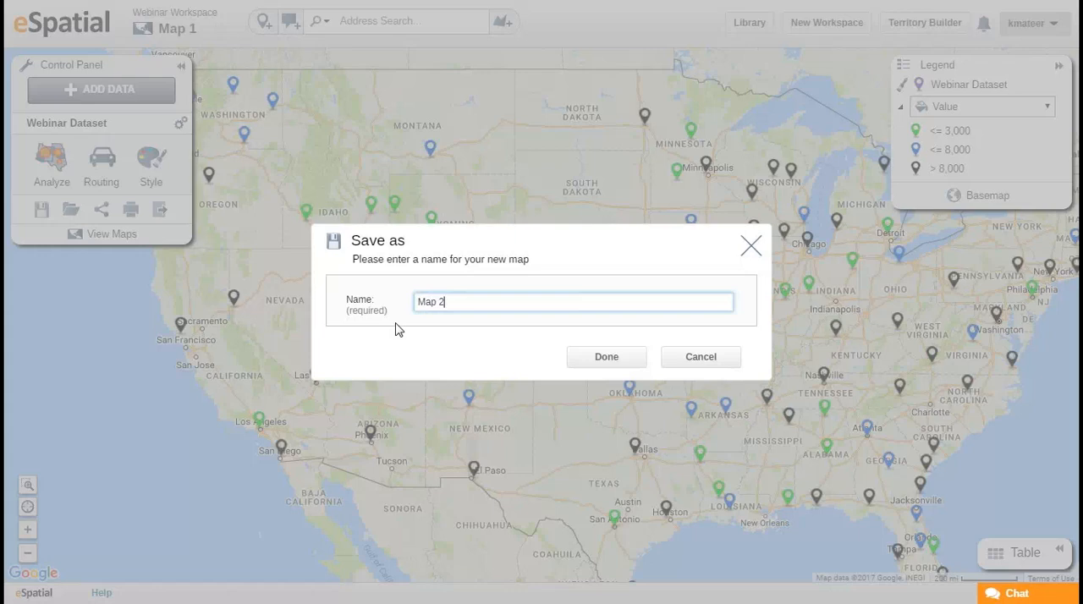
pyautogui.click(611, 356)
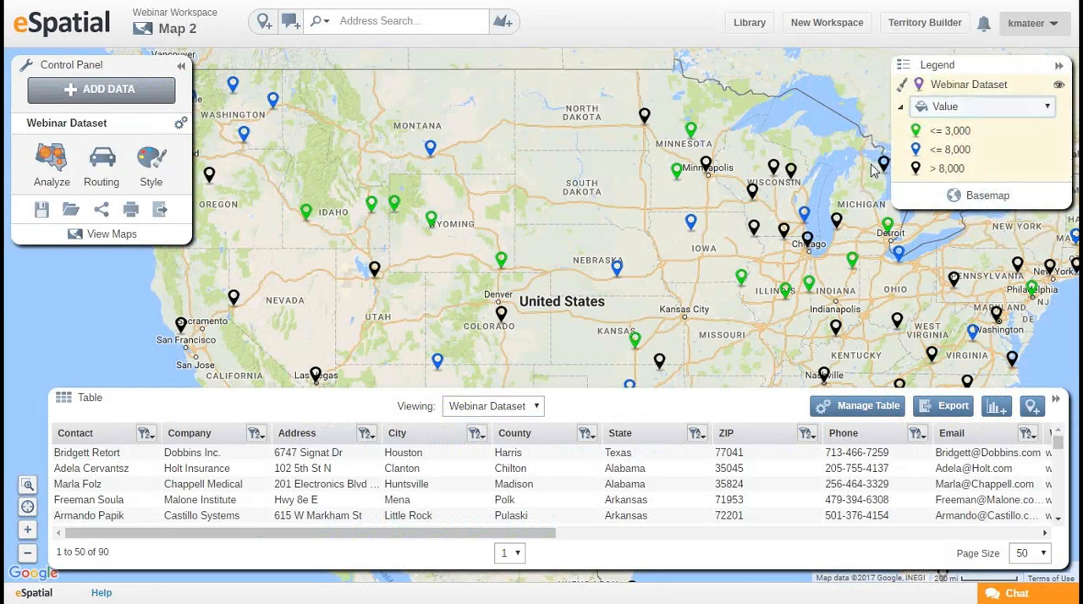
# Hide the Webinar Dataset's pins on the map and show them again.
pyautogui.moveTo(800, 296); pyautogui.dragTo(687, 292)
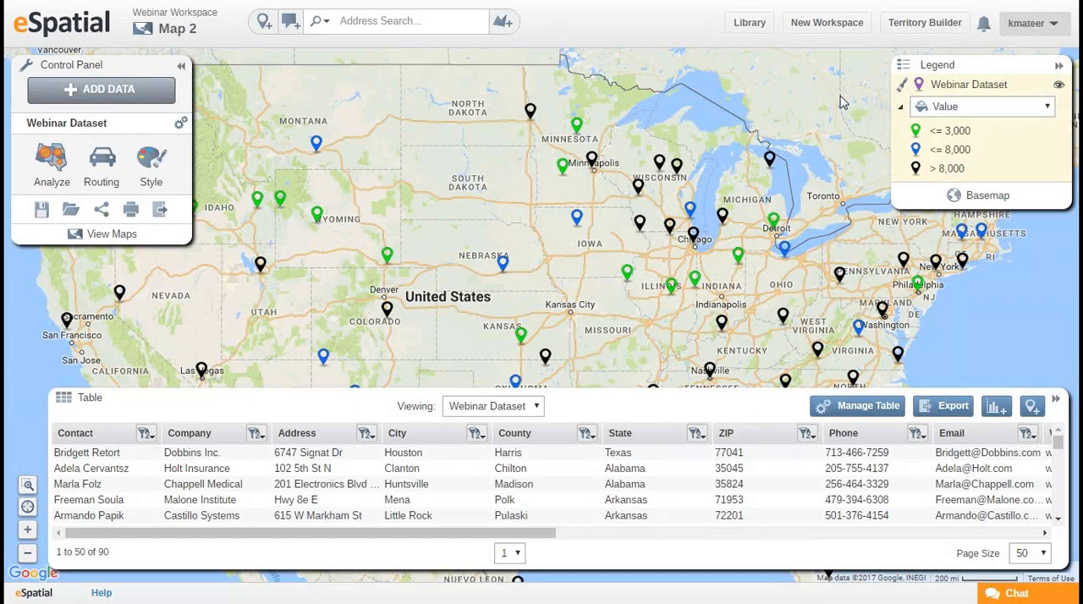
pyautogui.moveTo(809, 273); pyautogui.dragTo(805, 262)
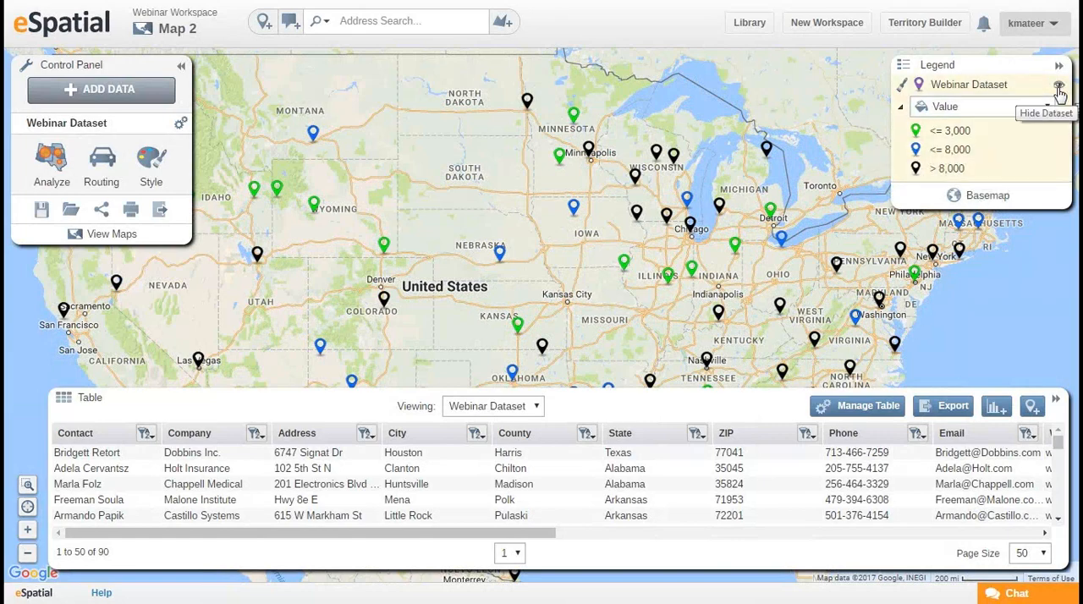
pyautogui.click(1058, 90)
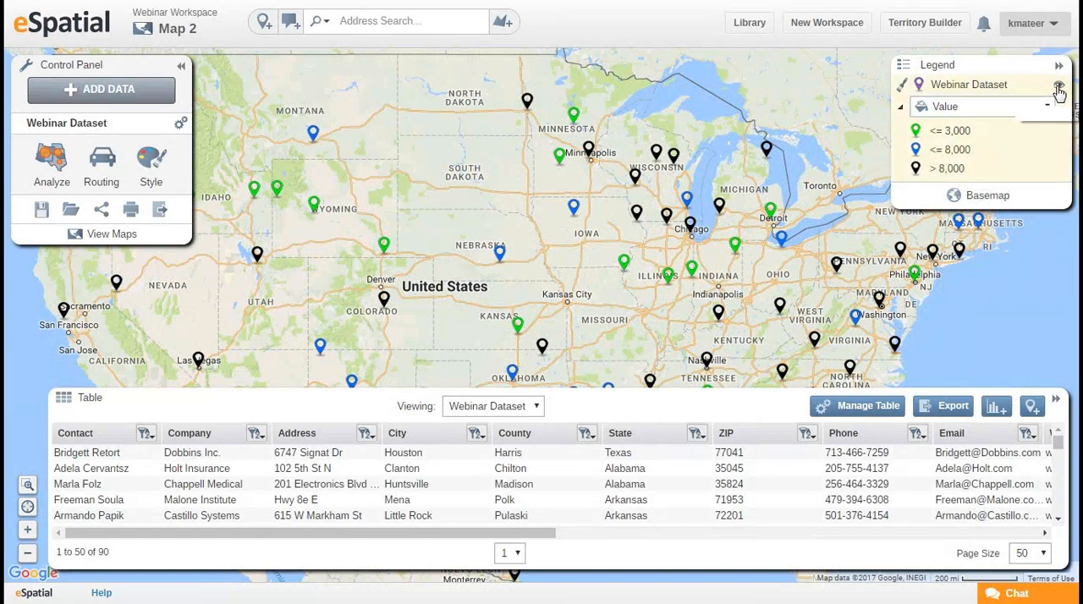
pyautogui.moveTo(551, 350); pyautogui.dragTo(565, 320)
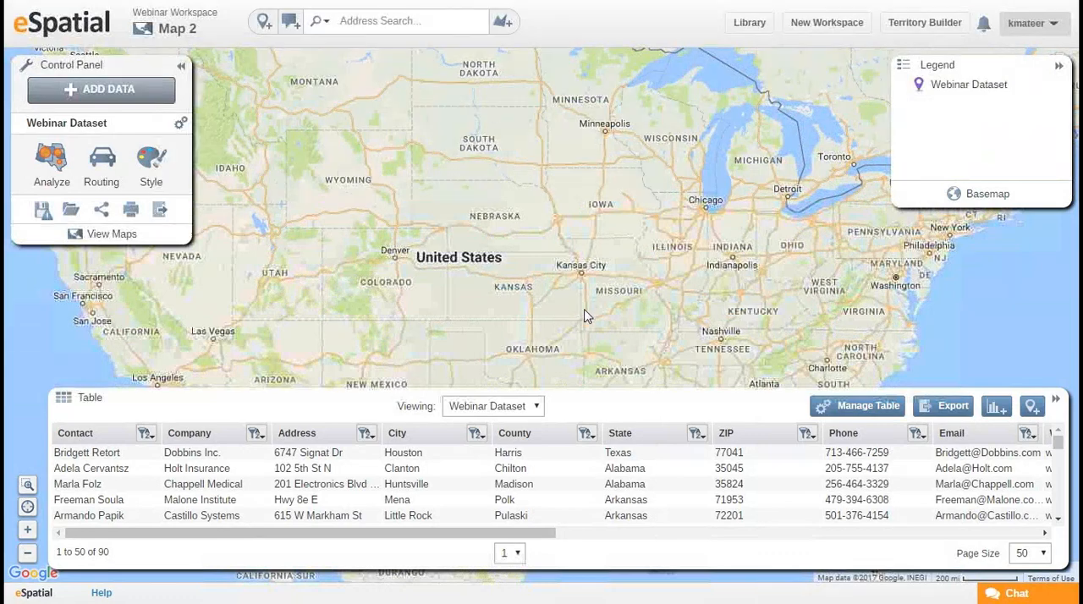
pyautogui.scroll(-1, 585, 314)
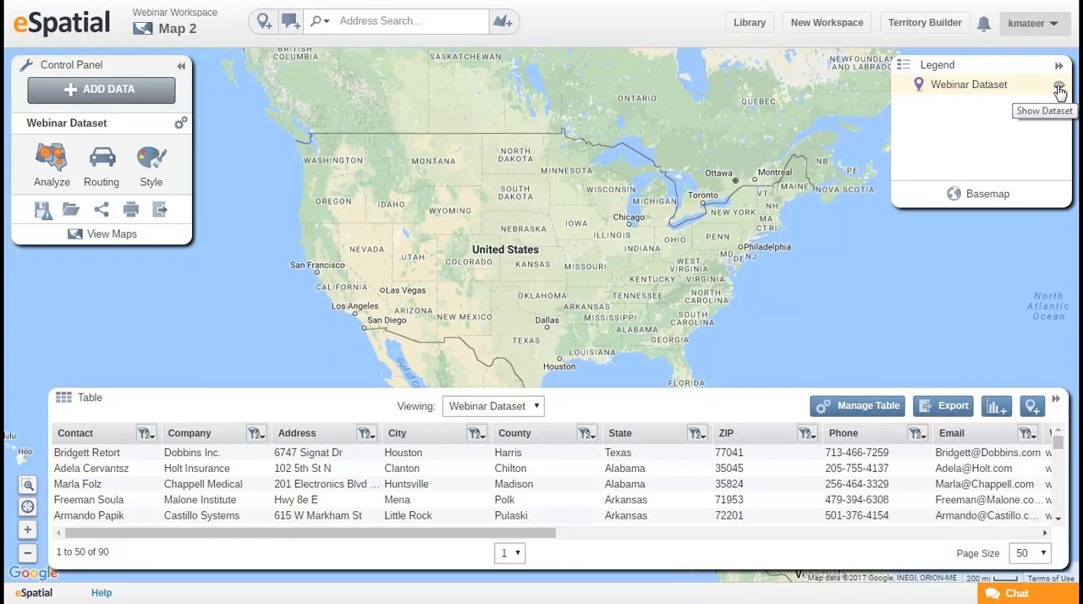
pyautogui.click(1059, 89)
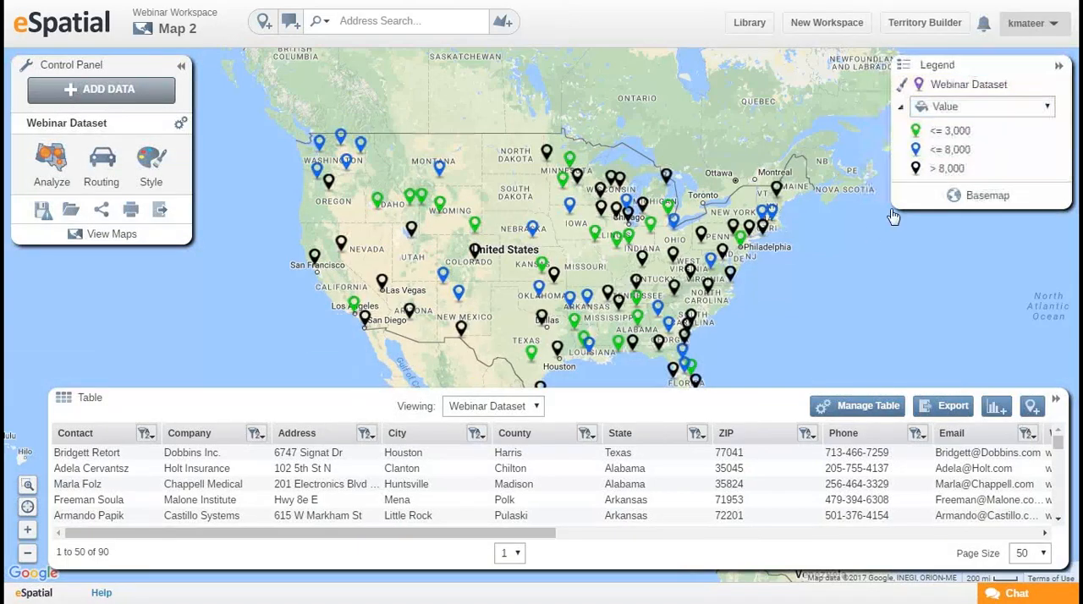
# Examine the available basemap styles and close the selection without changing the basemap.
pyautogui.click(988, 197)
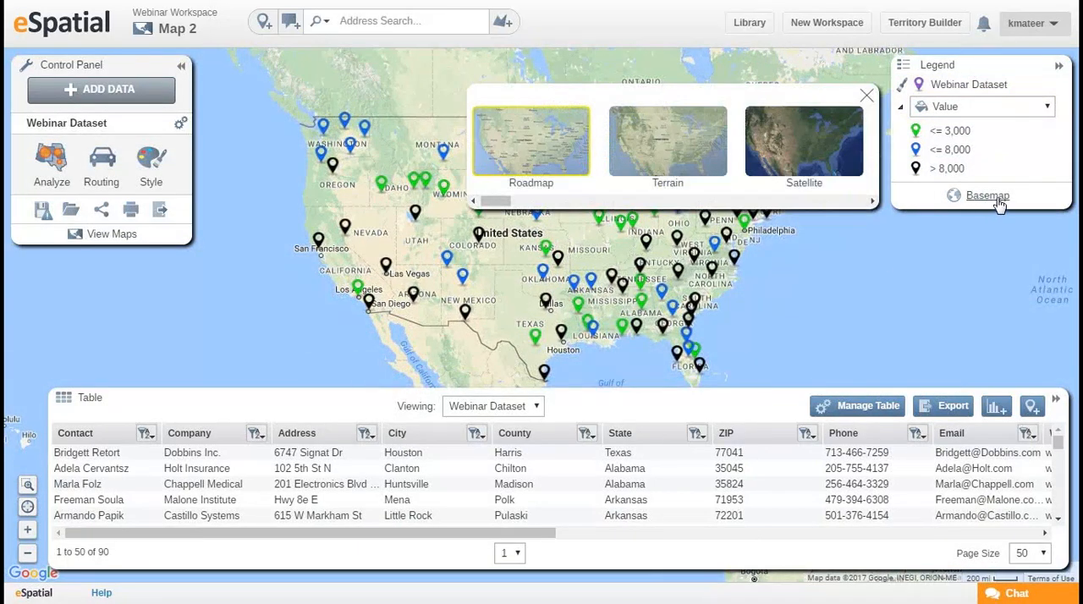
pyautogui.moveTo(506, 203)
pyautogui.mouseDown()
pyautogui.moveTo(657, 218)
pyautogui.moveTo(489, 213)
pyautogui.mouseUp()
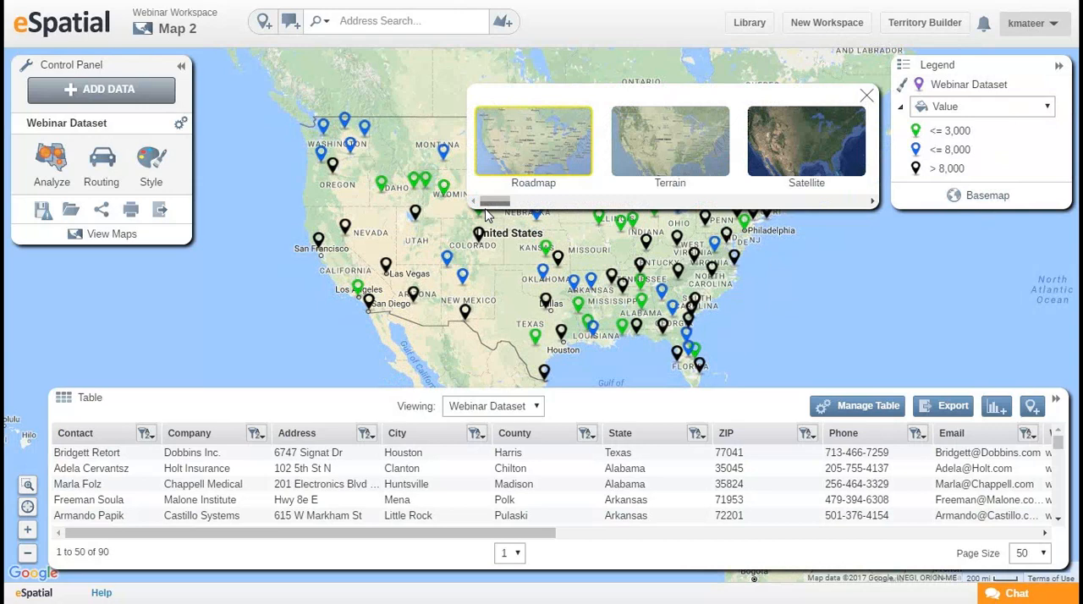
pyautogui.click(866, 96)
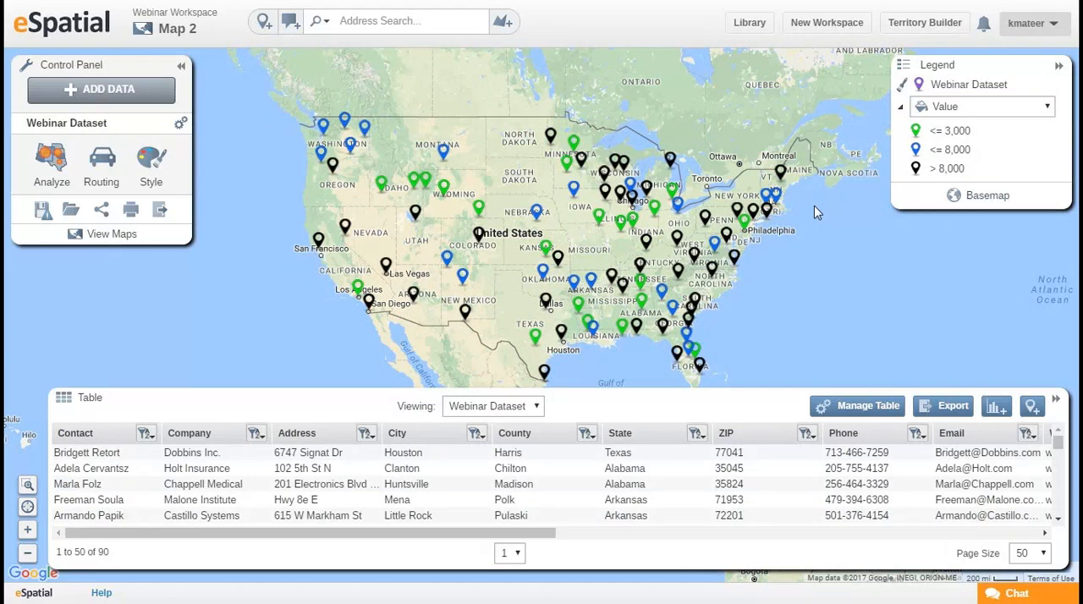
# Collapse the data table to see the full map and expand it again.
pyautogui.moveTo(800, 316); pyautogui.dragTo(765, 259)
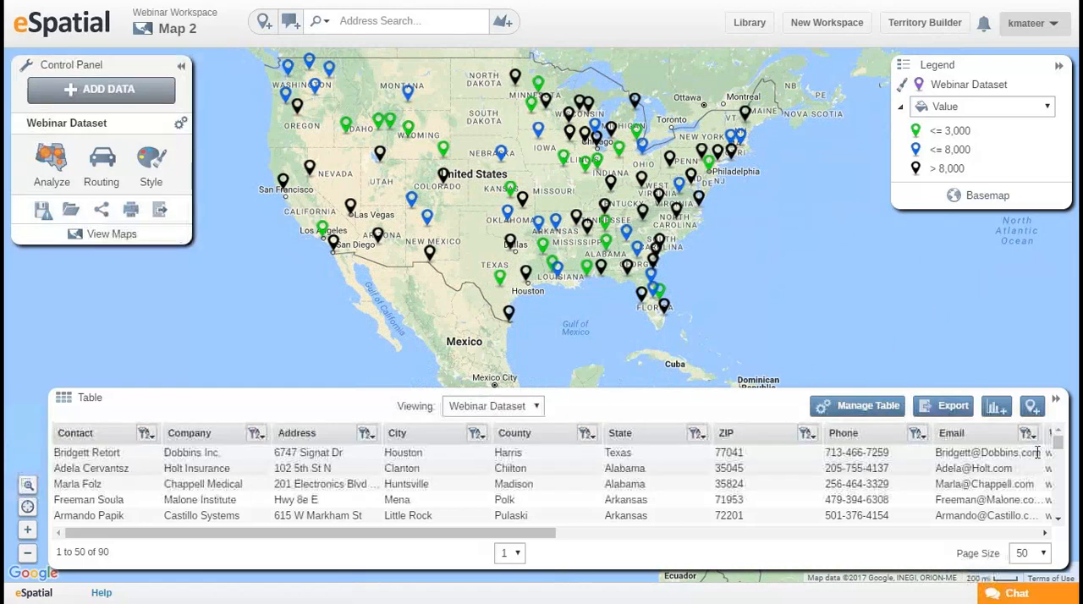
pyautogui.click(1058, 404)
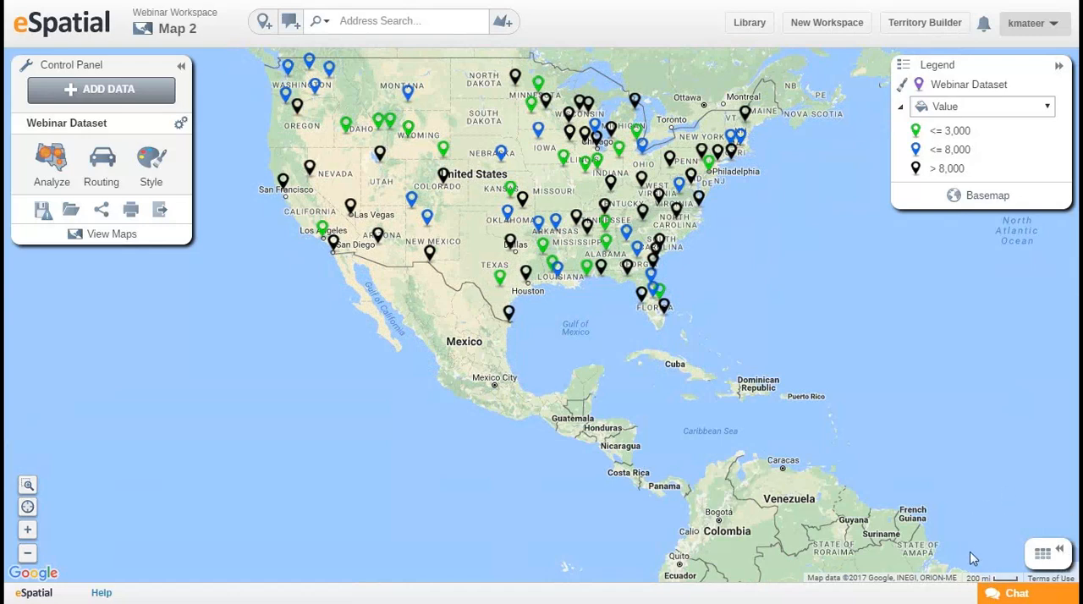
pyautogui.click(1040, 558)
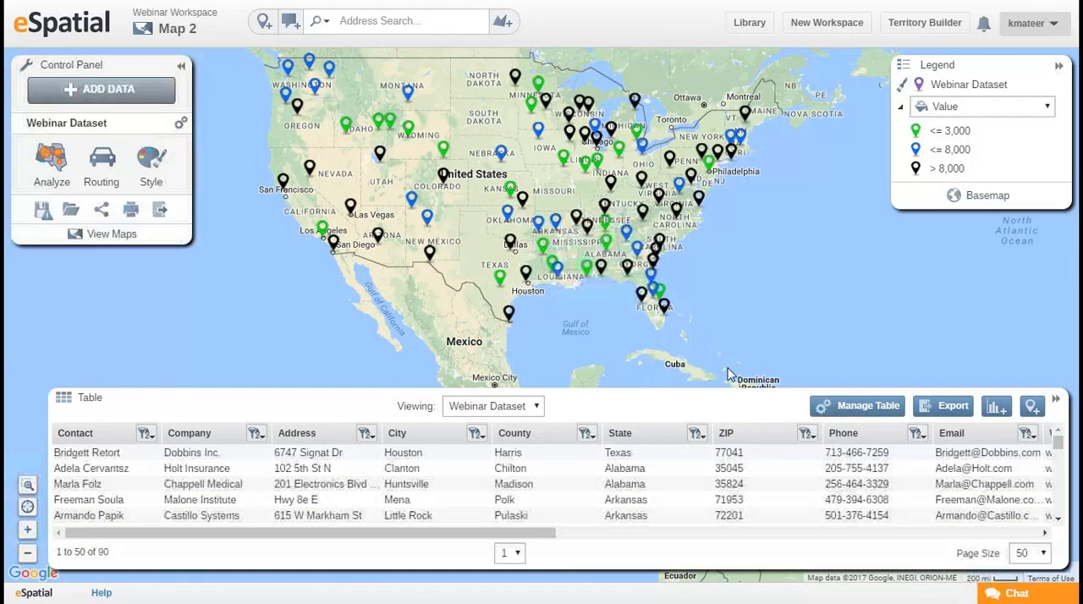
# Filter the Webinar Dataset by State so that only Florida and Georgia are selected.
pyautogui.moveTo(729, 358); pyautogui.dragTo(696, 321)
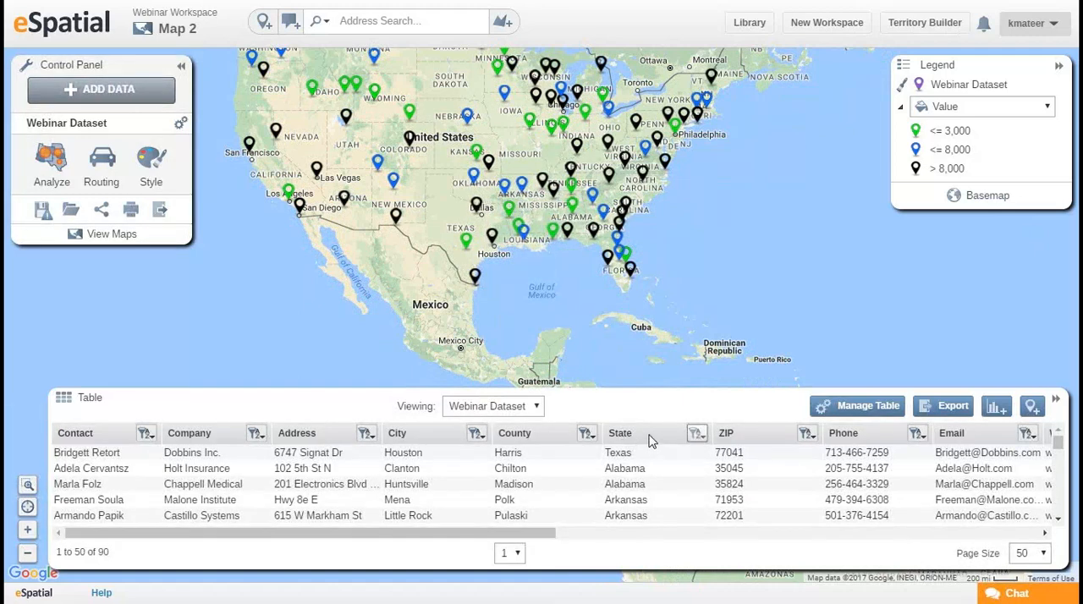
pyautogui.click(697, 435)
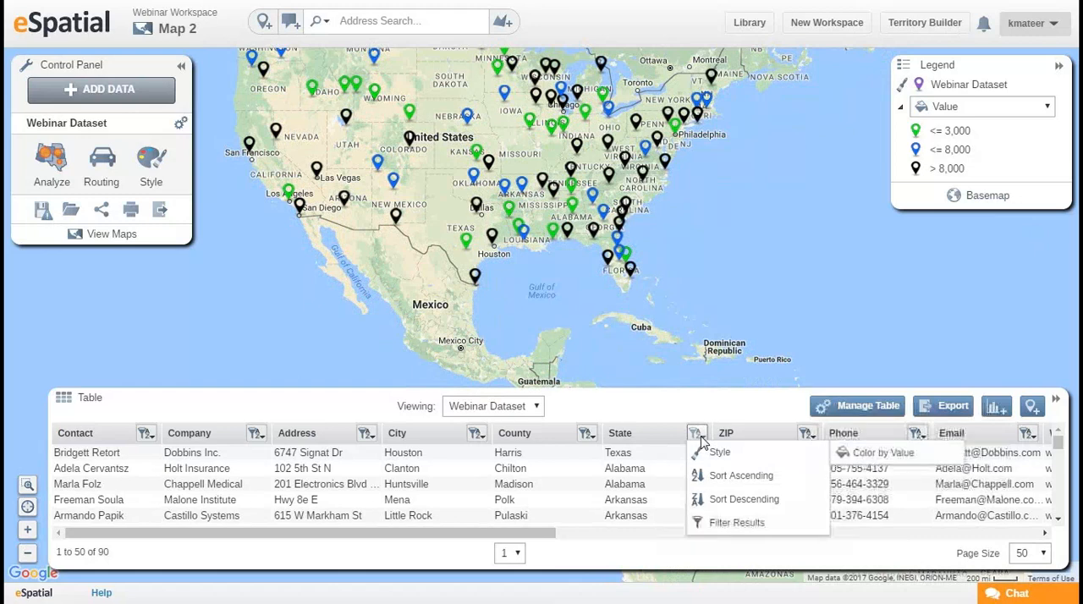
pyautogui.click(728, 523)
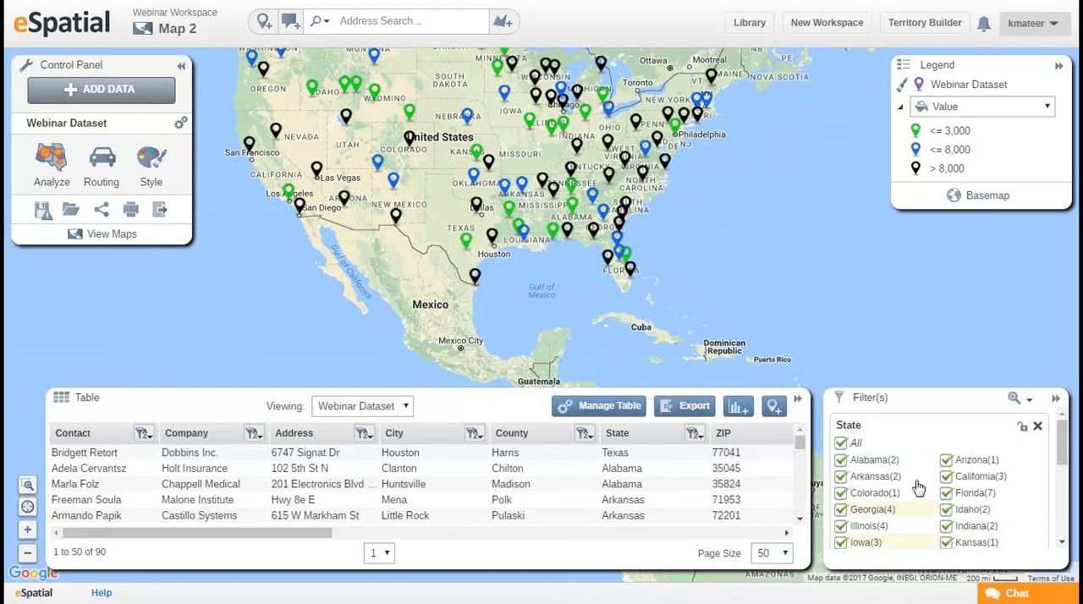
pyautogui.click(842, 443)
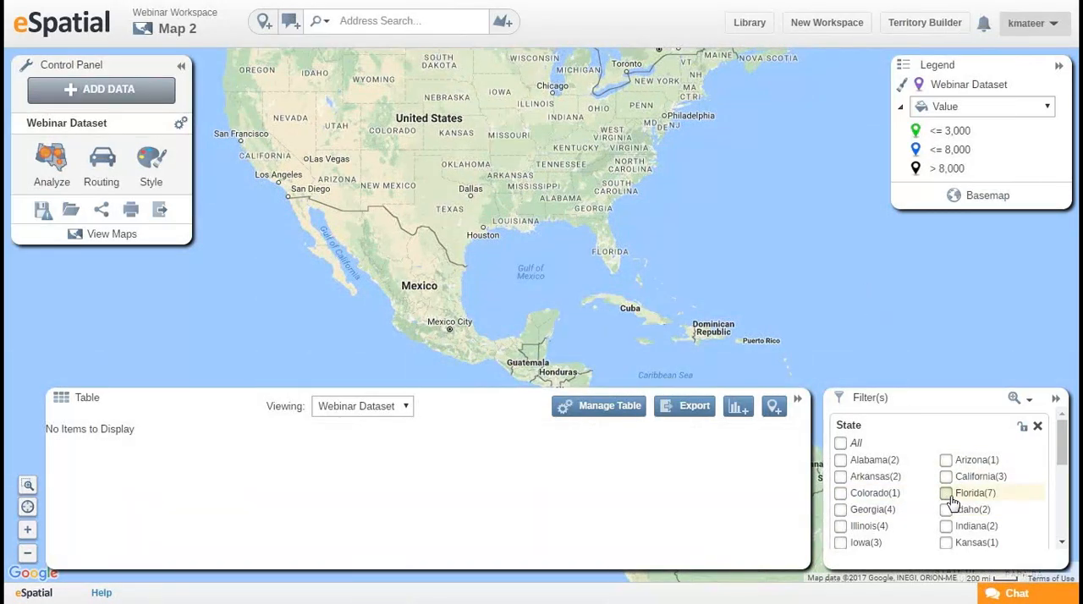
pyautogui.click(843, 511)
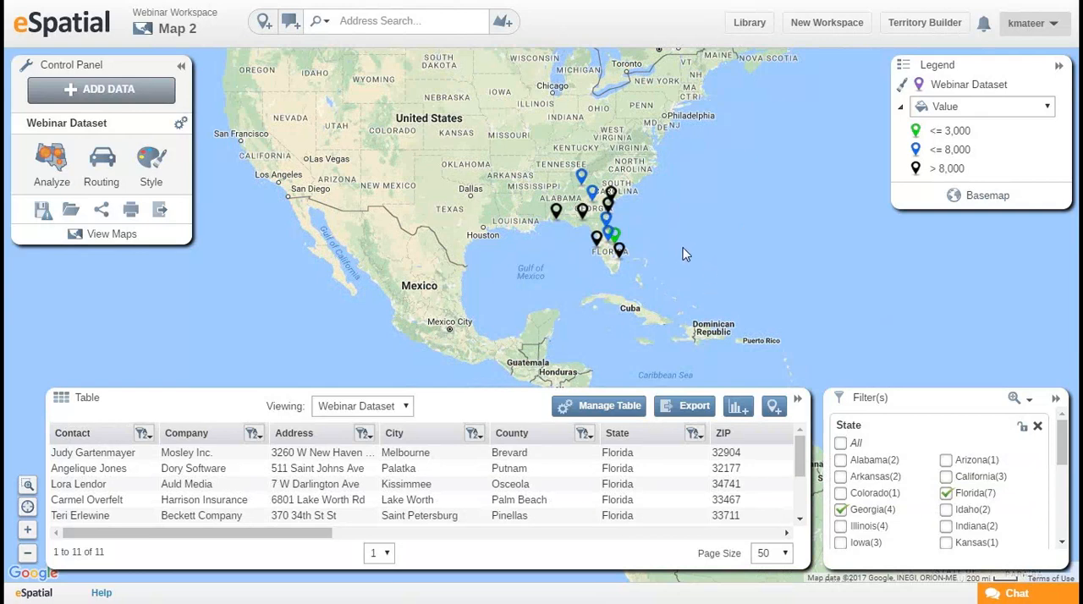
pyautogui.moveTo(606, 261); pyautogui.dragTo(616, 303)
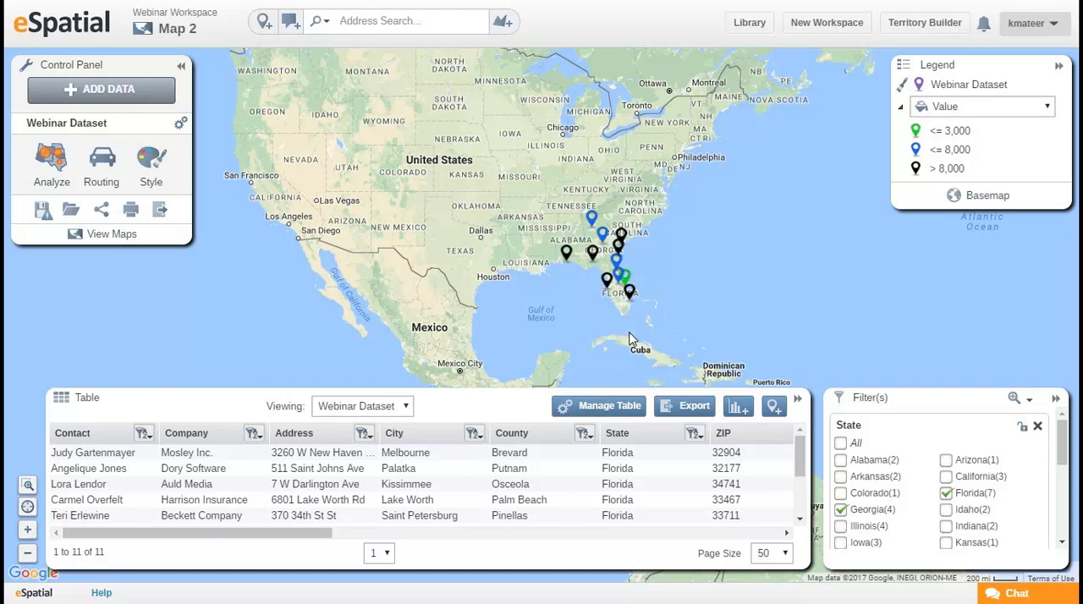
# View the CSV export option for the filtered records without downloading, and remove the State filter.
pyautogui.click(702, 413)
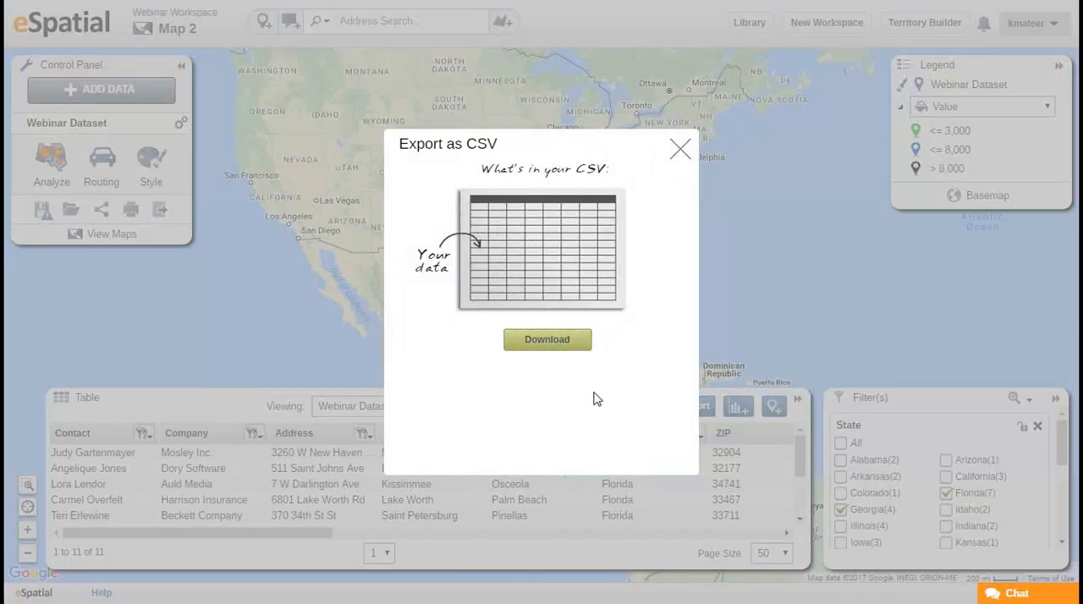
pyautogui.click(680, 151)
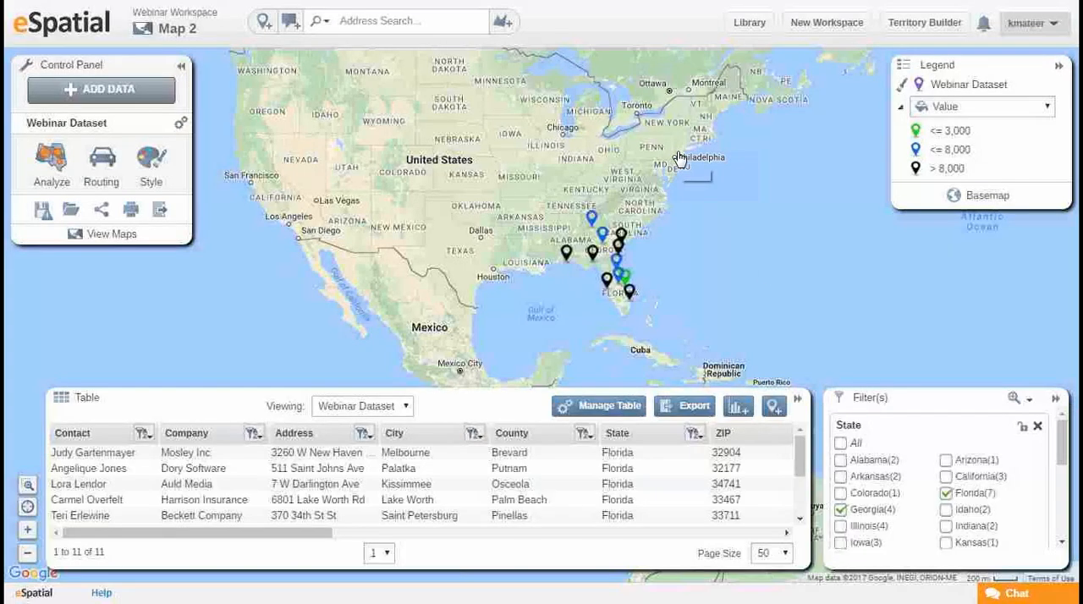
pyautogui.click(1039, 427)
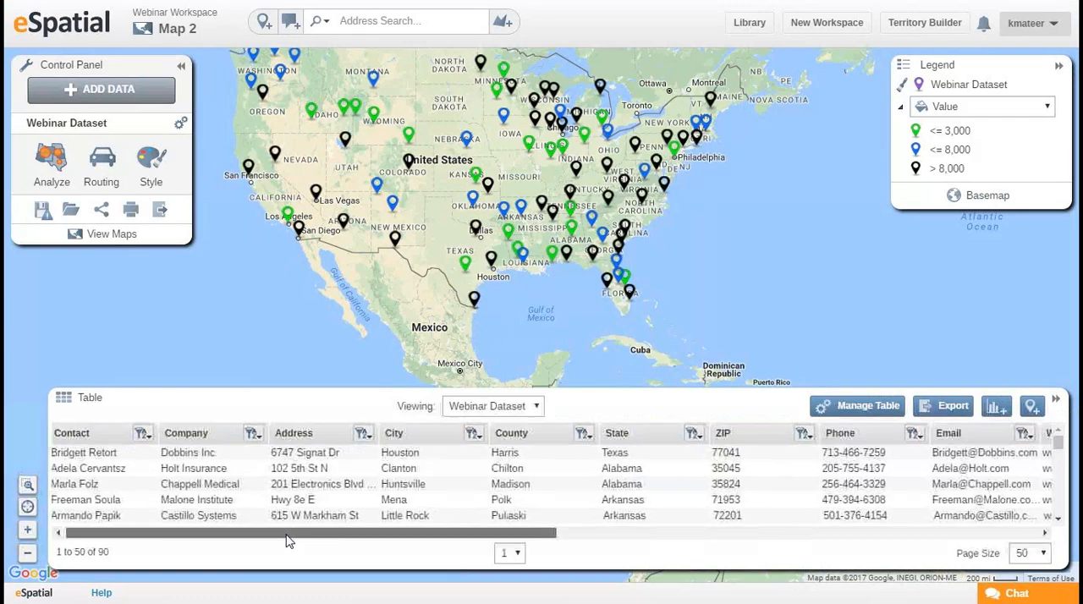
# Filter the Webinar Dataset to a Value range of 10115 to 15000 and remove that filter.
pyautogui.moveTo(288, 536); pyautogui.dragTo(585, 559)
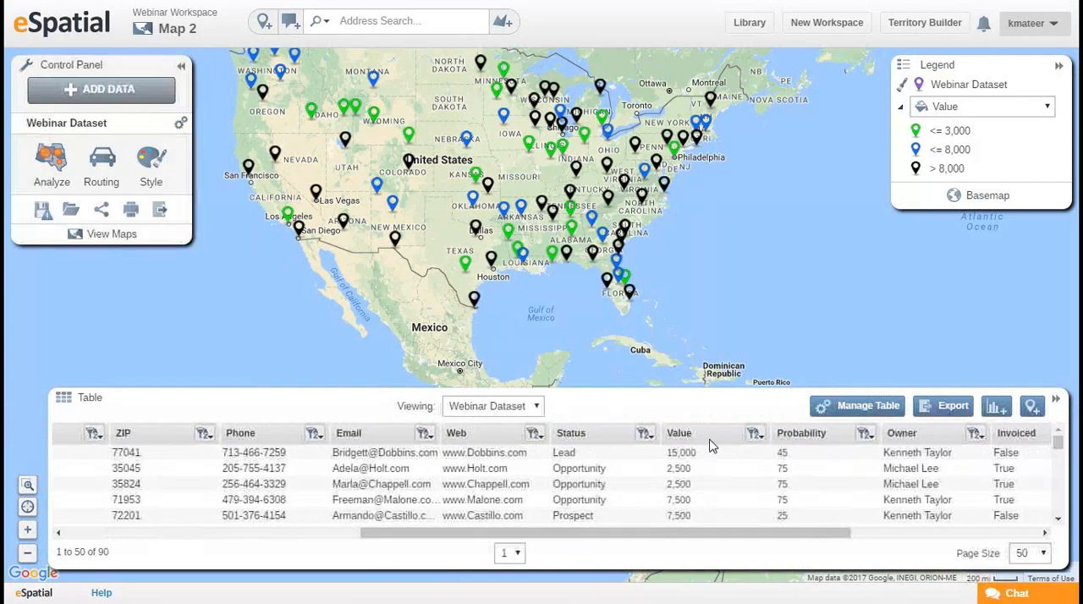
pyautogui.click(759, 440)
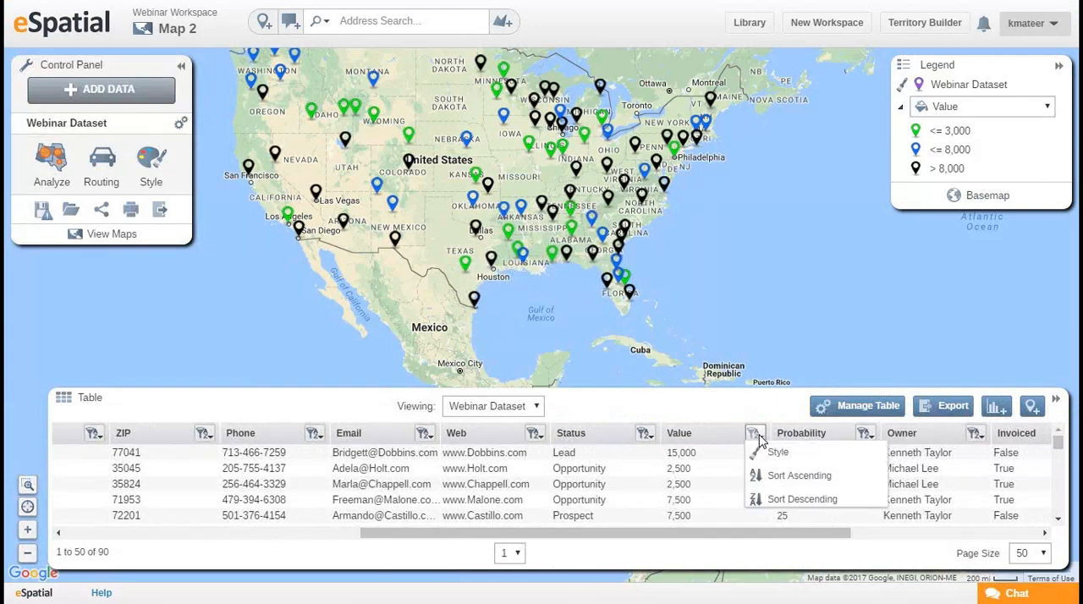
pyautogui.click(787, 524)
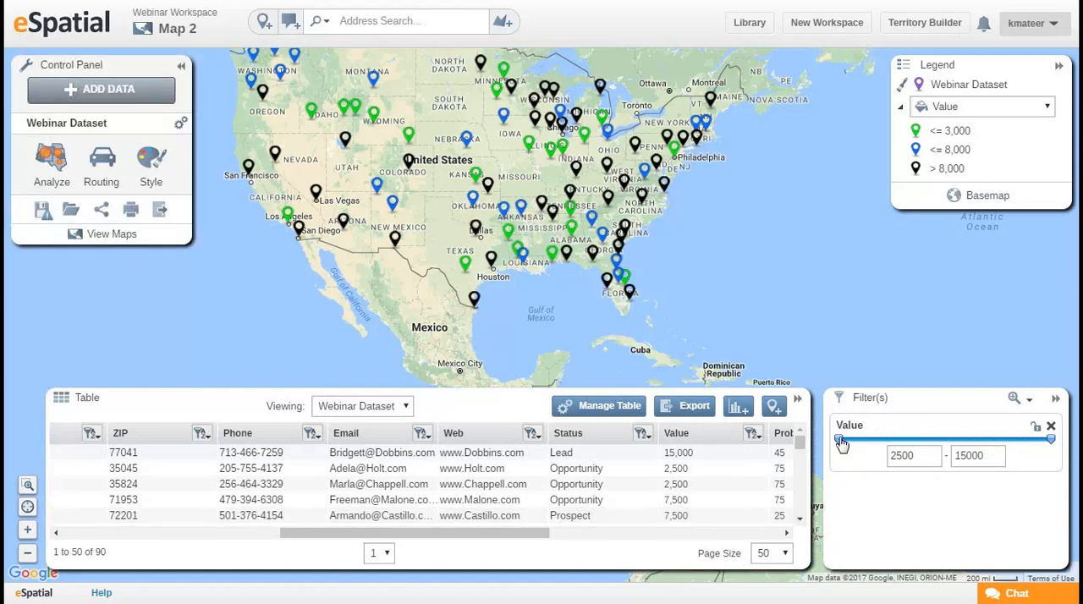
pyautogui.moveTo(841, 441); pyautogui.dragTo(972, 453)
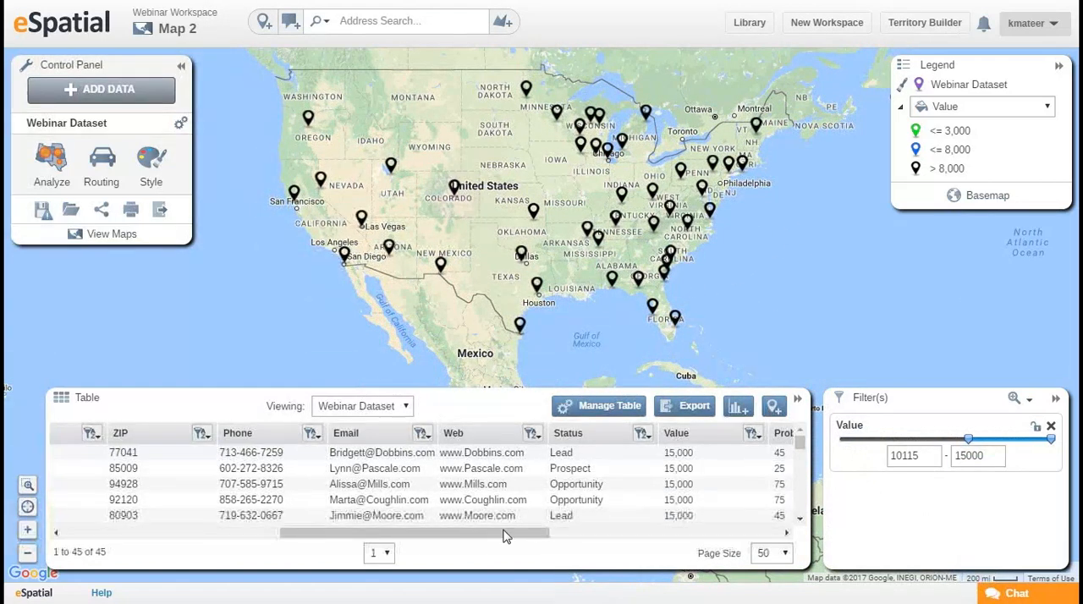
pyautogui.click(1051, 428)
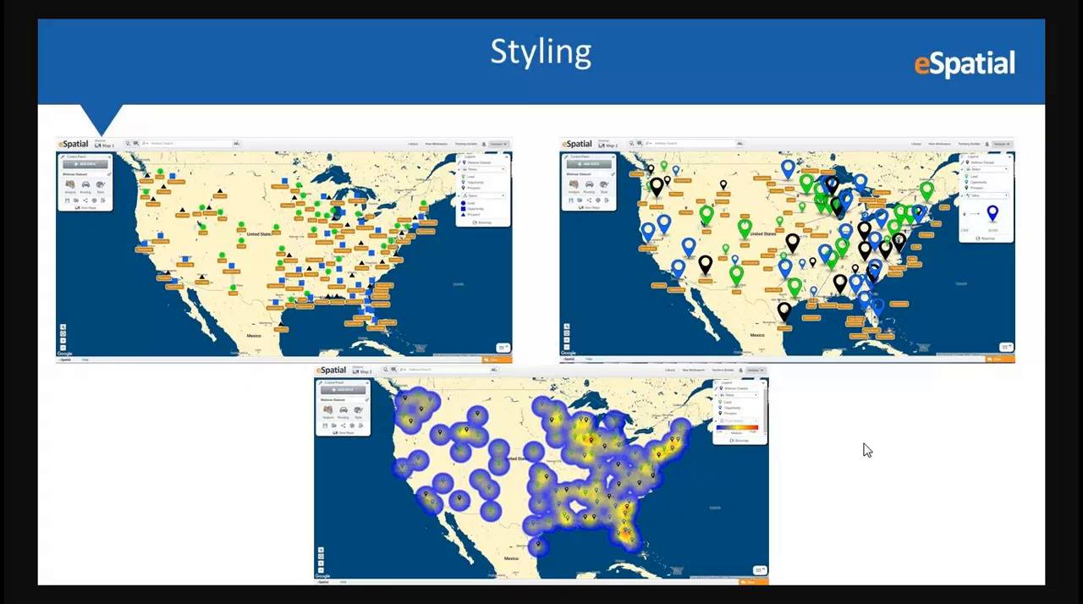
# Switch to the eSpatial map and open the style settings for the Webinar Dataset.
pyautogui.hotkey('alt', 'Tab')
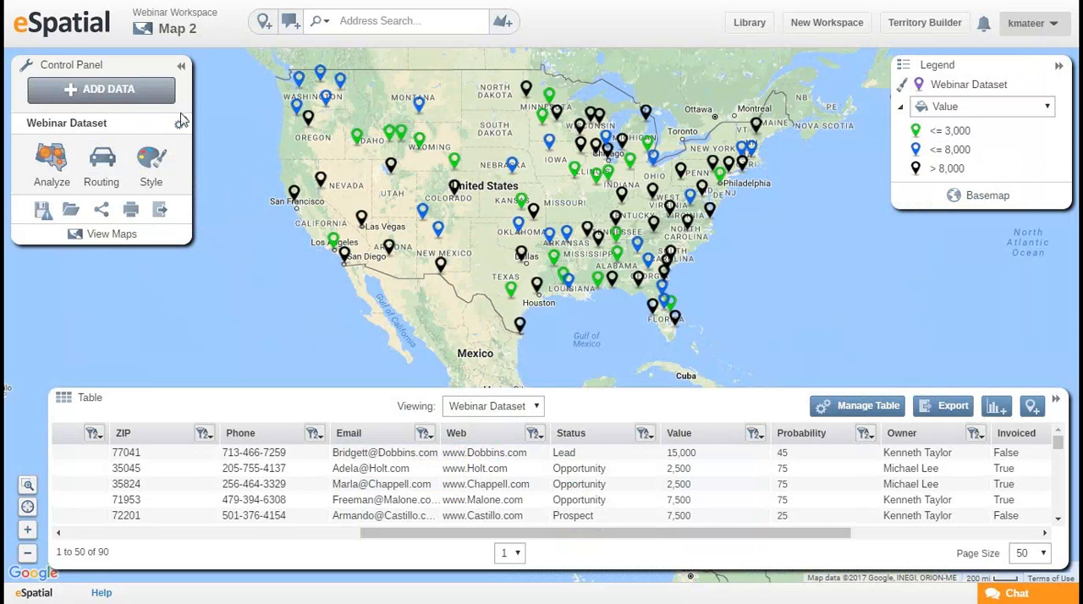
pyautogui.click(152, 169)
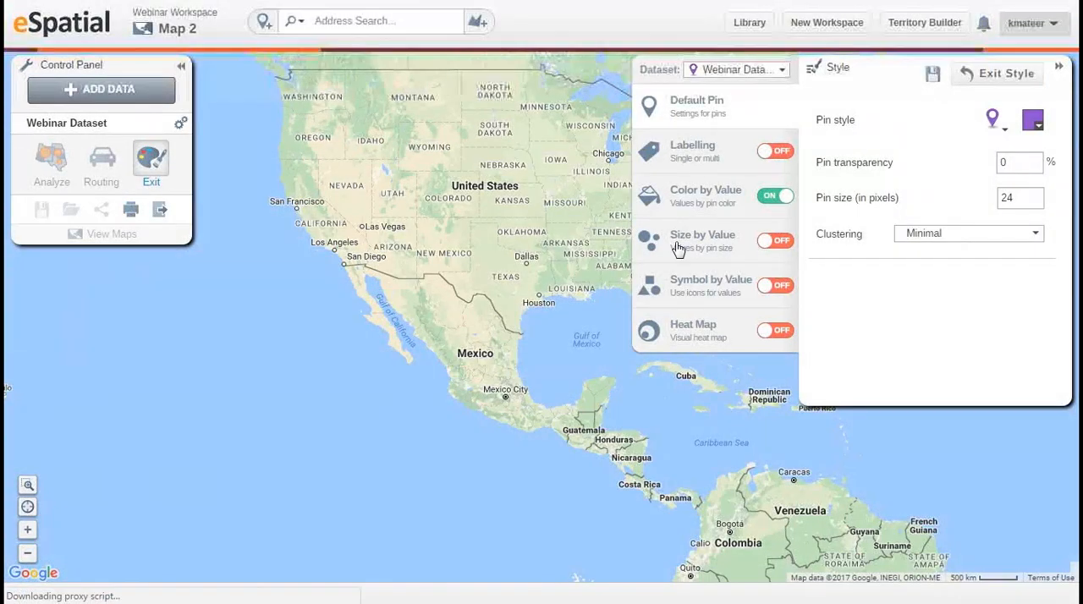
pyautogui.moveTo(567, 194); pyautogui.dragTo(508, 244)
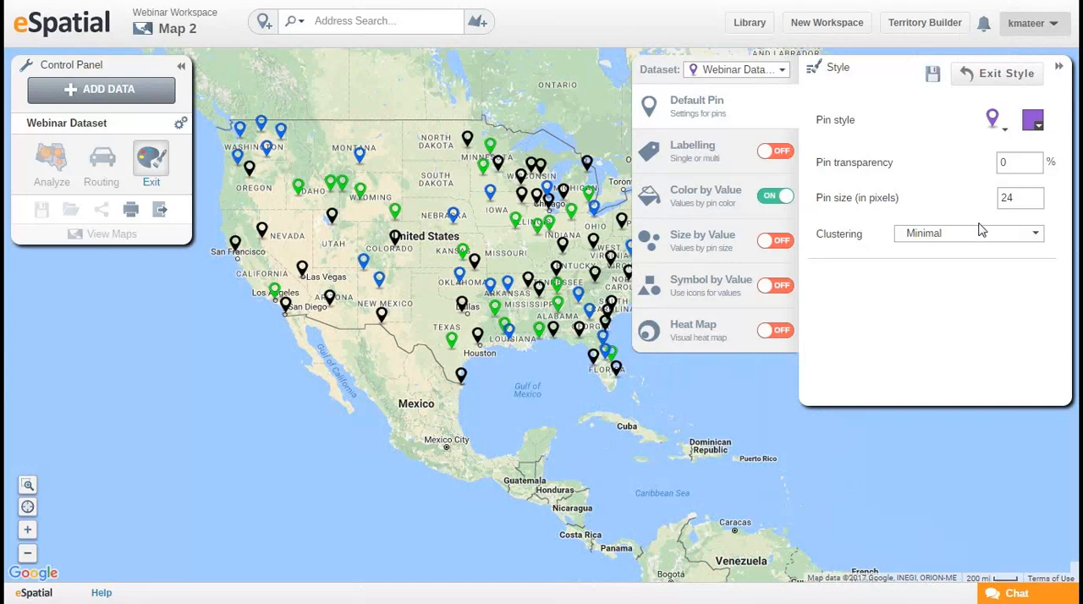
# View the available default pin icons and the option to add a custom icon without changing the pin style.
pyautogui.click(1006, 132)
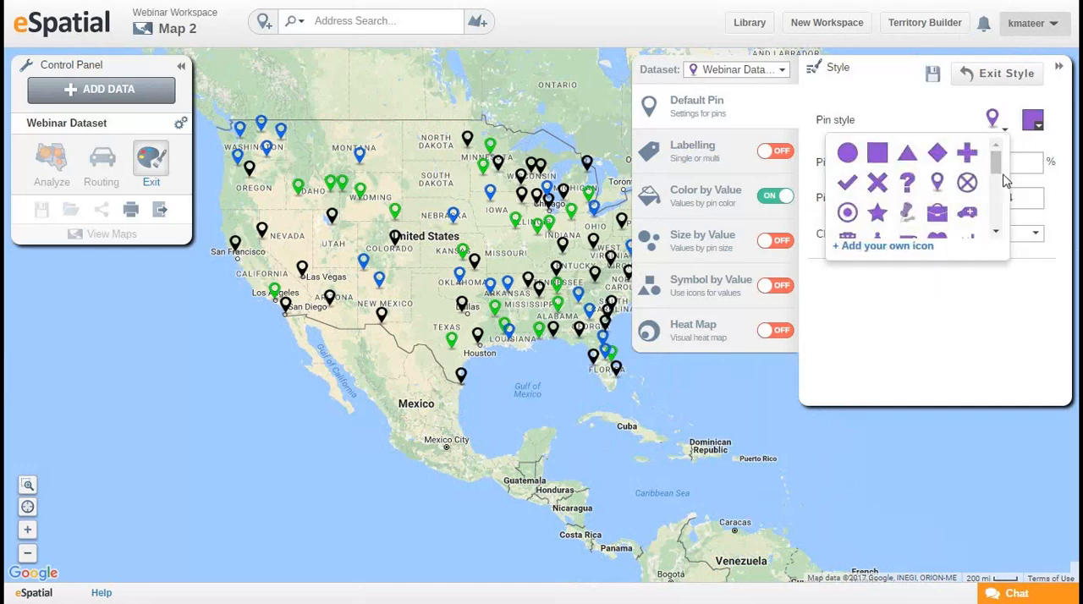
pyautogui.click(902, 257)
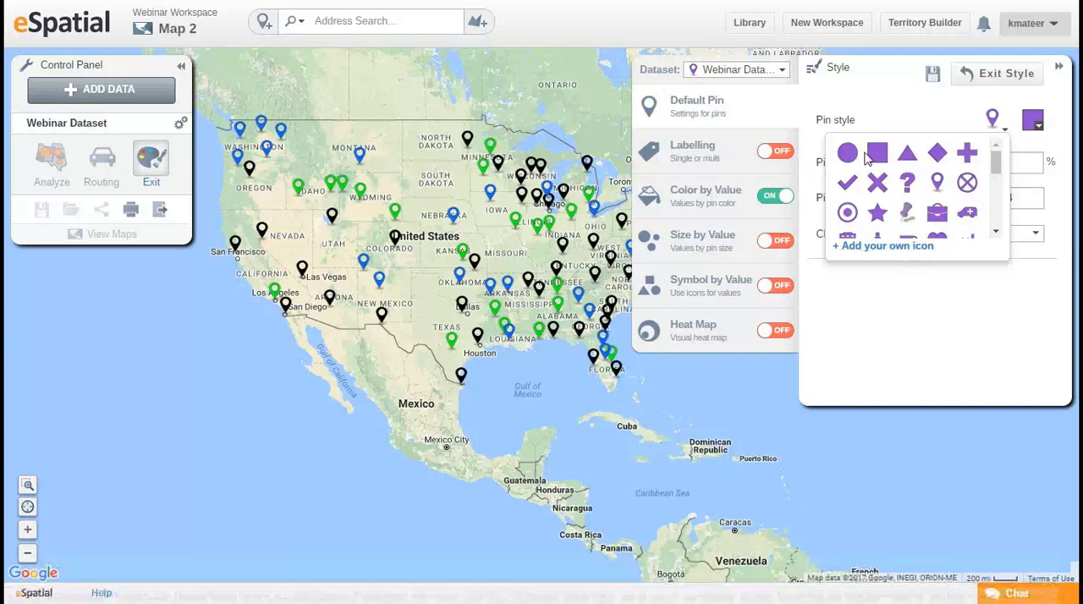
pyautogui.click(884, 311)
# Turn on Company labels for the pins, try Non Overlapping Labels and All Labels, and return to Optimized Labels.
pyautogui.click(737, 157)
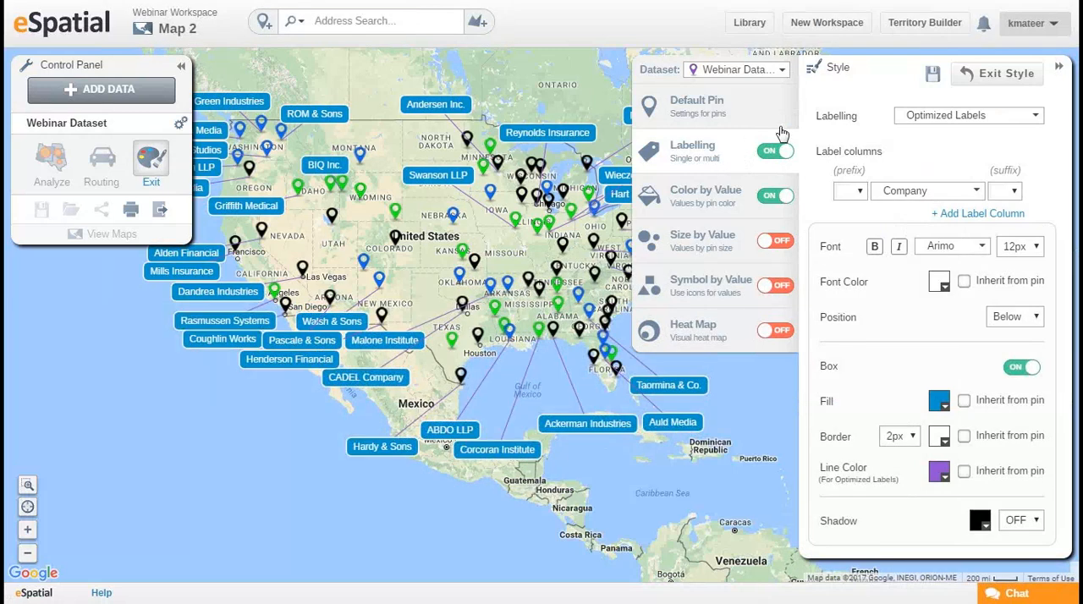
pyautogui.click(1020, 121)
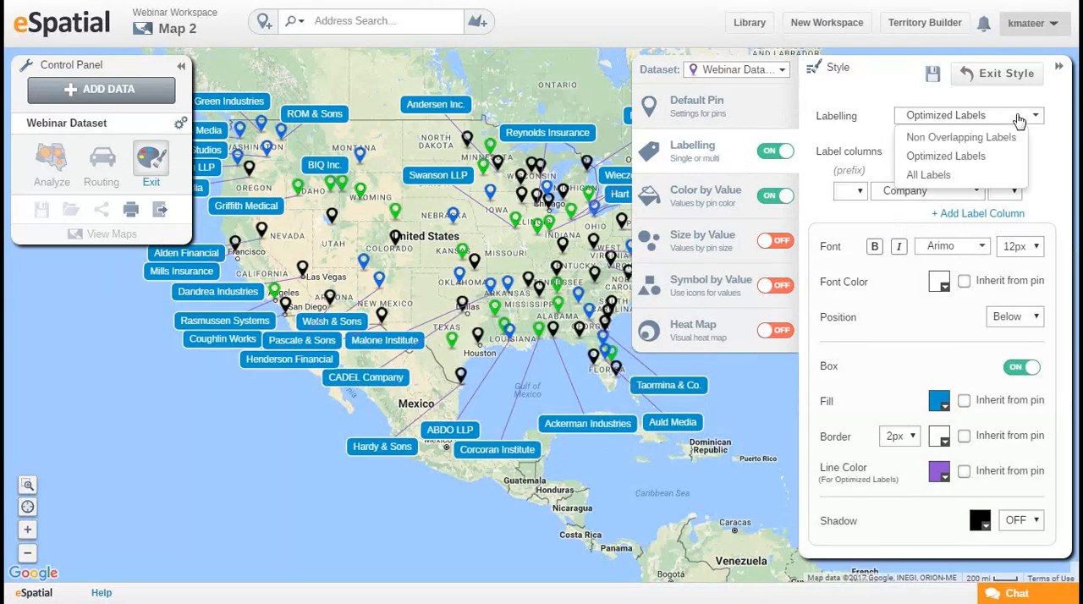
pyautogui.click(1006, 139)
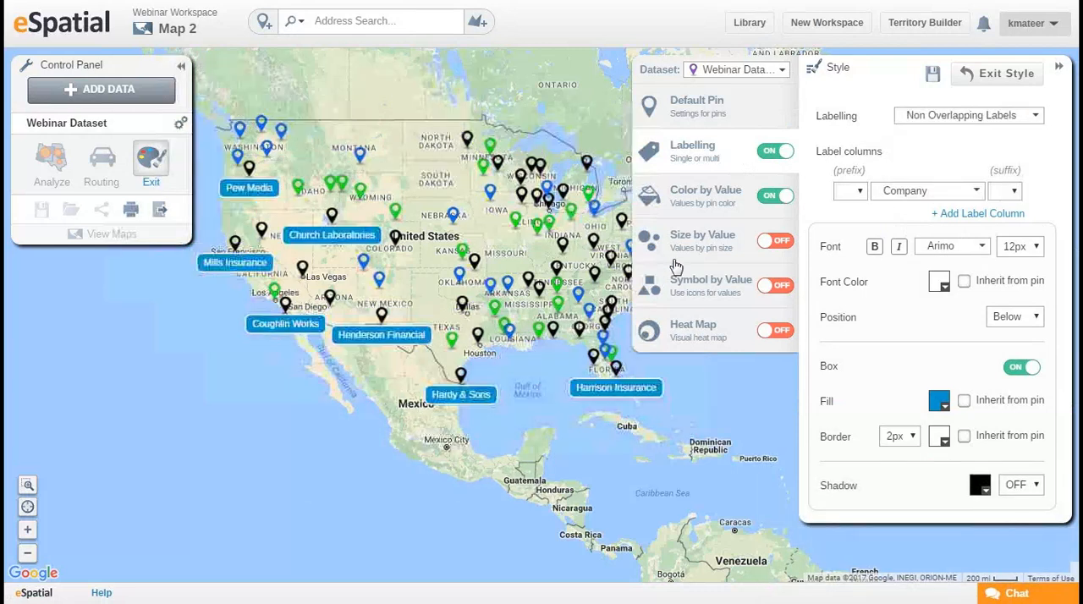
pyautogui.click(1018, 126)
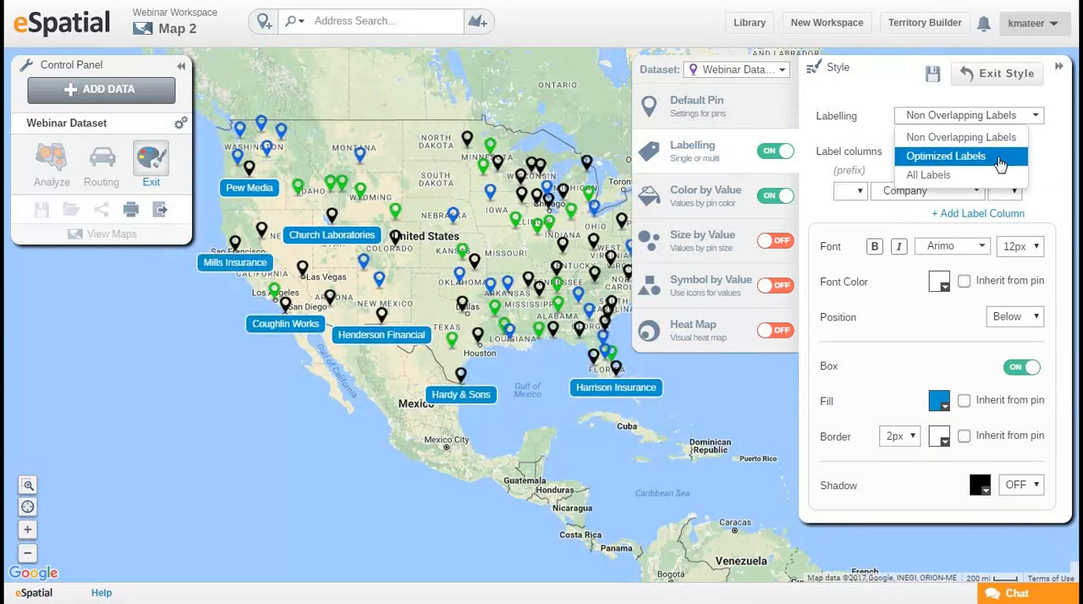
pyautogui.click(975, 176)
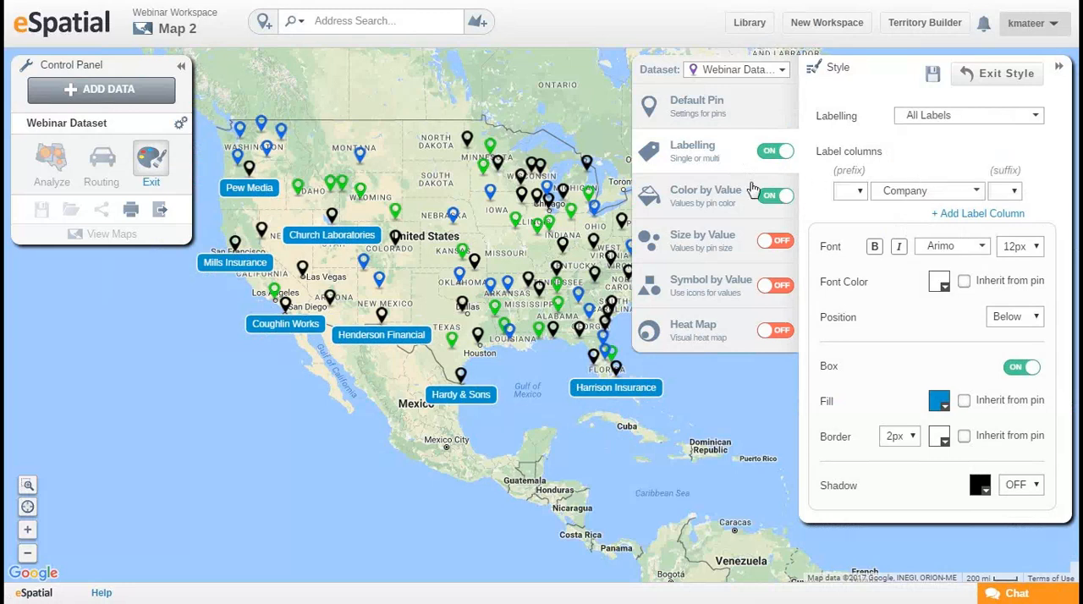
pyautogui.click(977, 120)
pyautogui.click(965, 154)
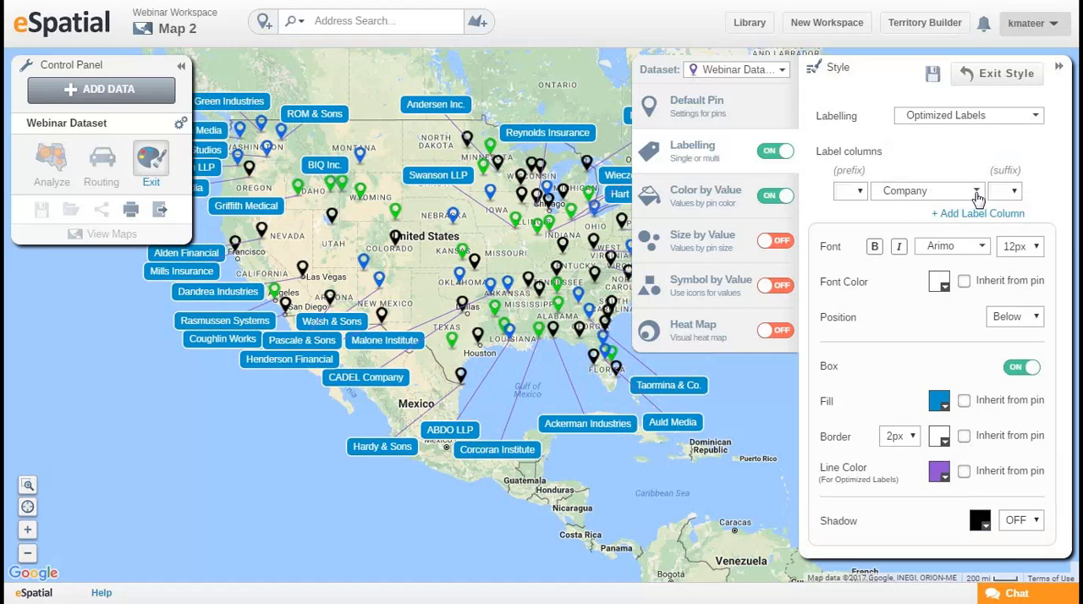
# View the column choices for the labels without changing the column, and turn labelling off.
pyautogui.click(977, 197)
pyautogui.click(974, 195)
pyautogui.click(775, 153)
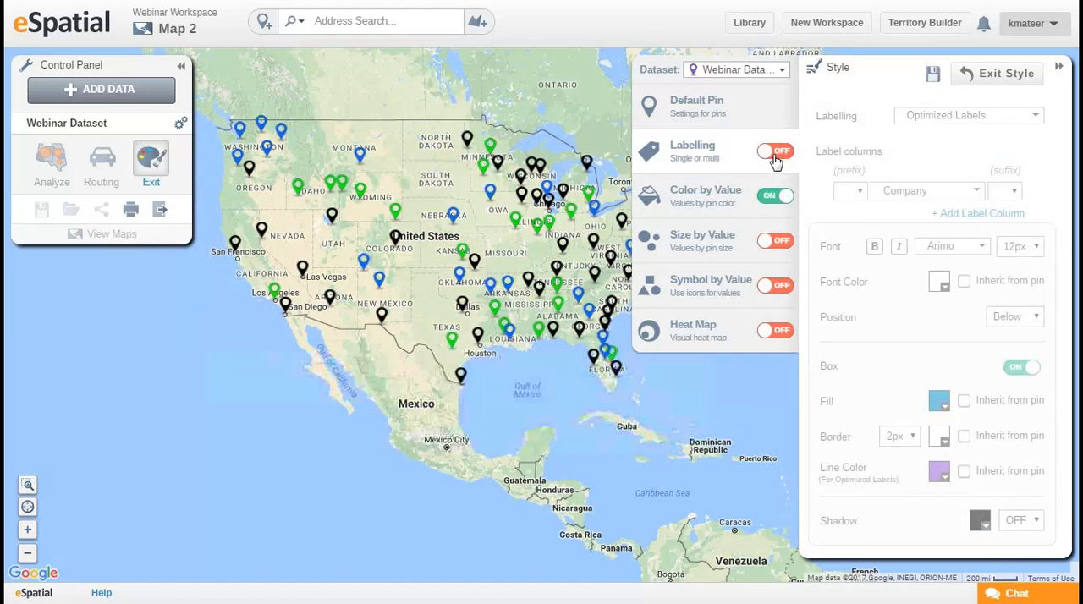
# Set the Color by Value style to color the Webinar Dataset pins by Owner, and look over the map.
pyautogui.click(695, 210)
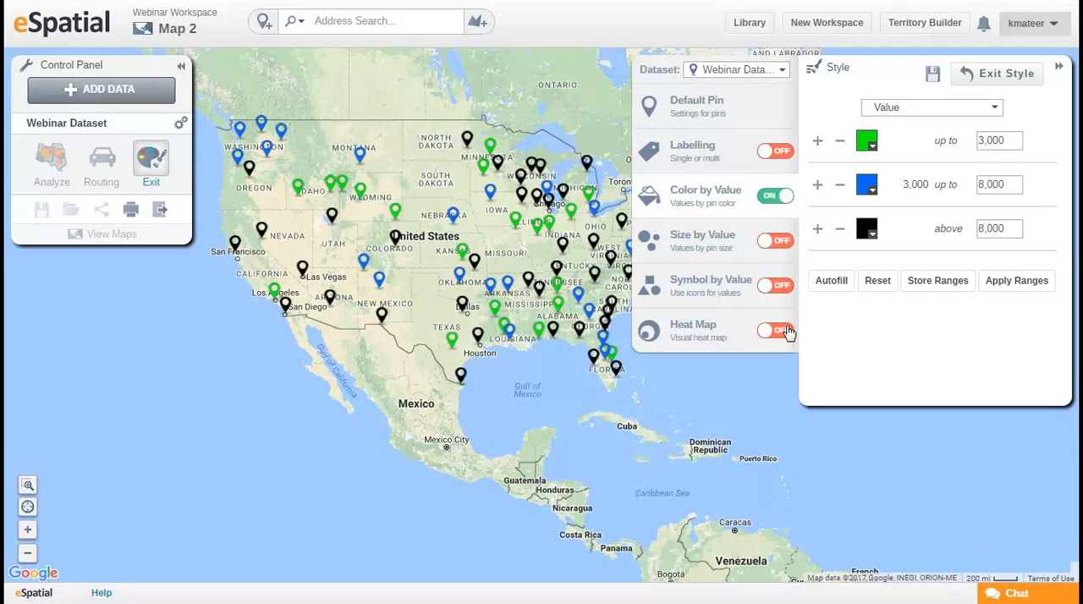
pyautogui.moveTo(417, 301); pyautogui.dragTo(371, 323)
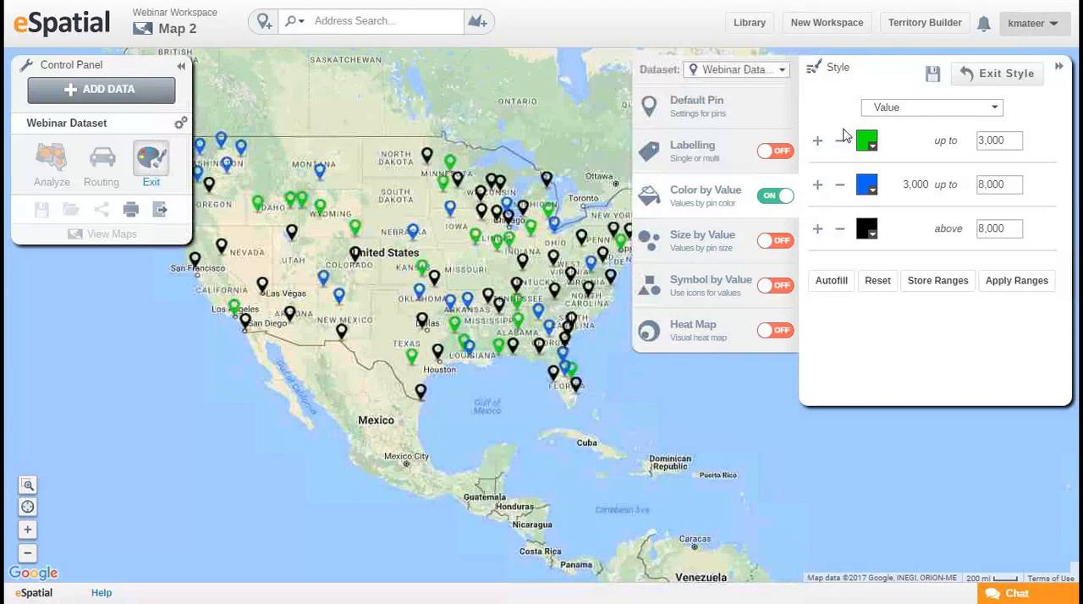
pyautogui.click(957, 107)
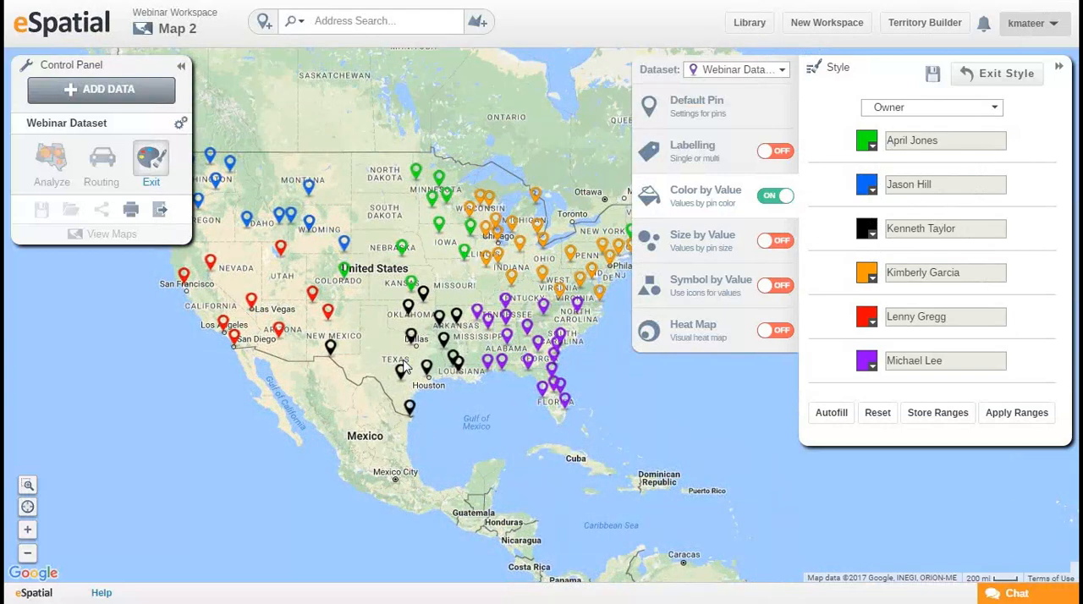
pyautogui.moveTo(533, 394); pyautogui.dragTo(487, 408)
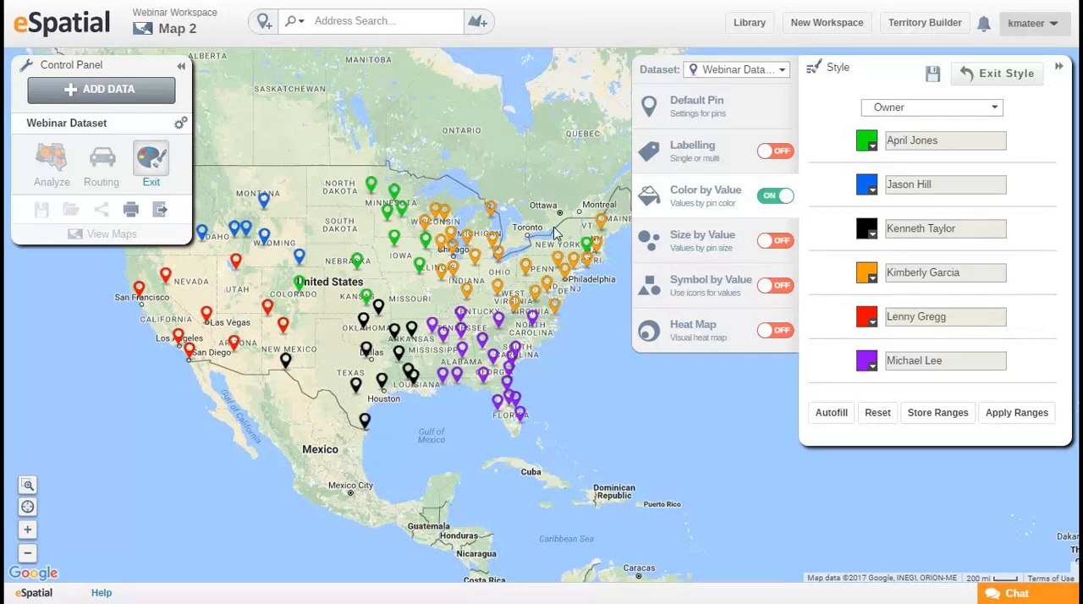
pyautogui.moveTo(579, 258); pyautogui.dragTo(576, 272)
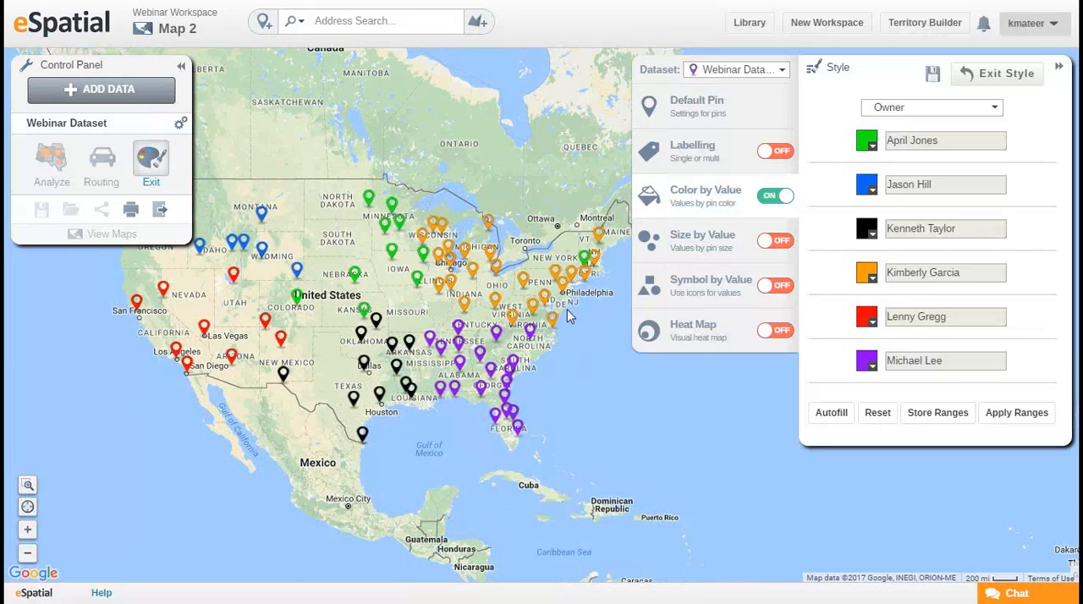
pyautogui.moveTo(574, 312); pyautogui.dragTo(538, 337)
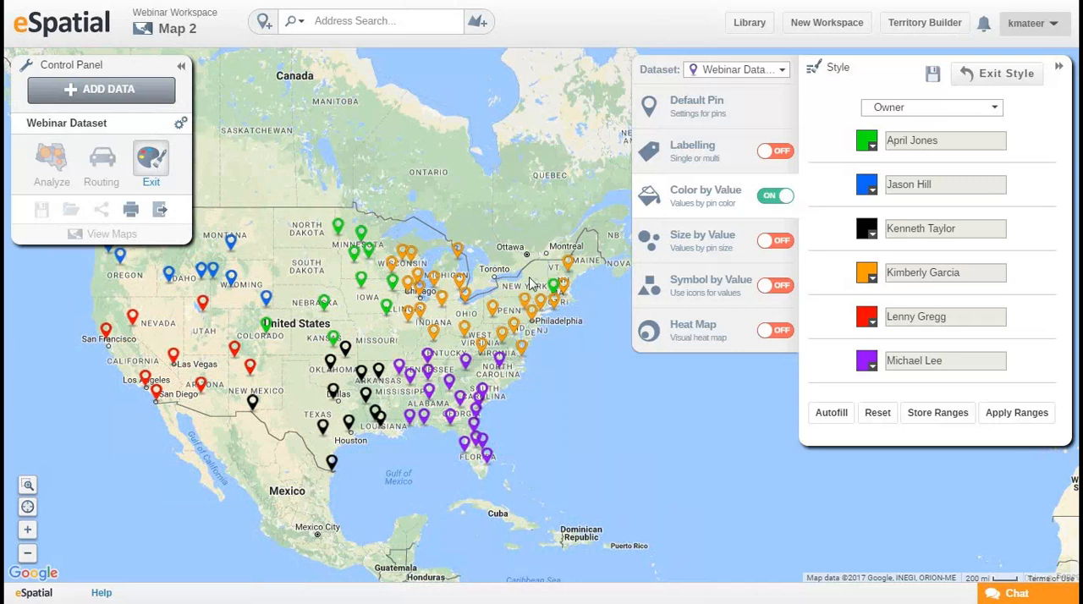
# Turn off coloring by Owner and size the Webinar Dataset pins by the Value column.
pyautogui.click(771, 198)
pyautogui.click(716, 241)
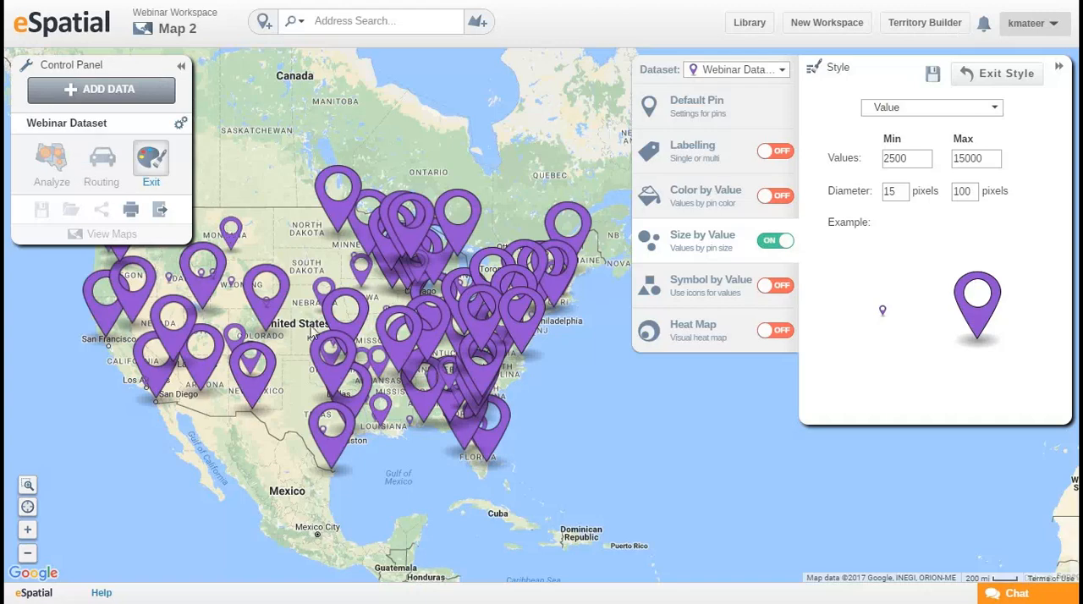
pyautogui.moveTo(347, 415); pyautogui.dragTo(442, 372)
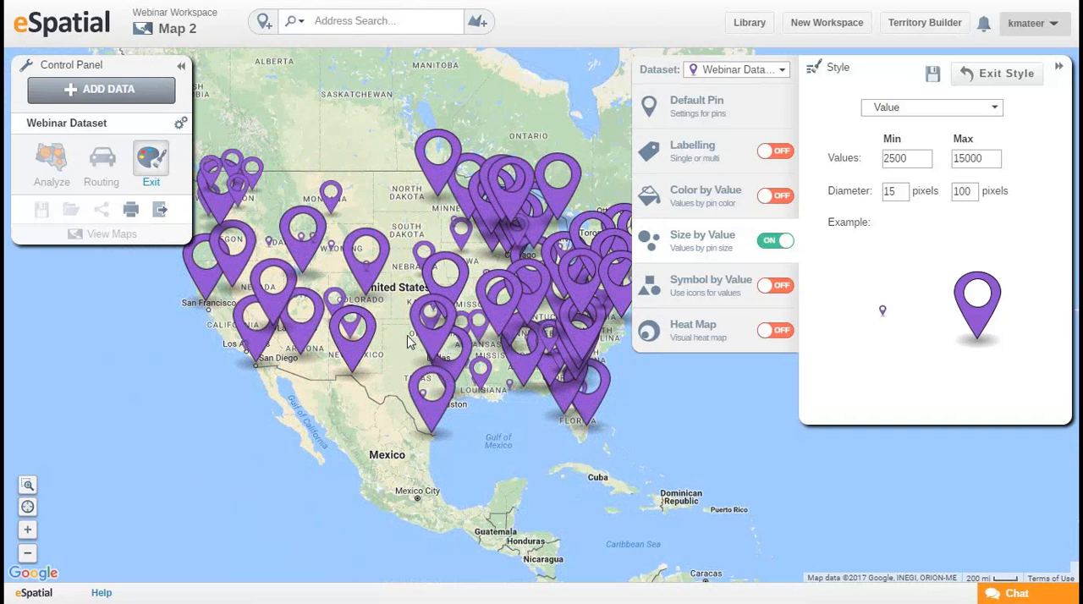
# Combine Owner colors with the value-sized pins, and turn off both the color and size styling.
pyautogui.click(784, 205)
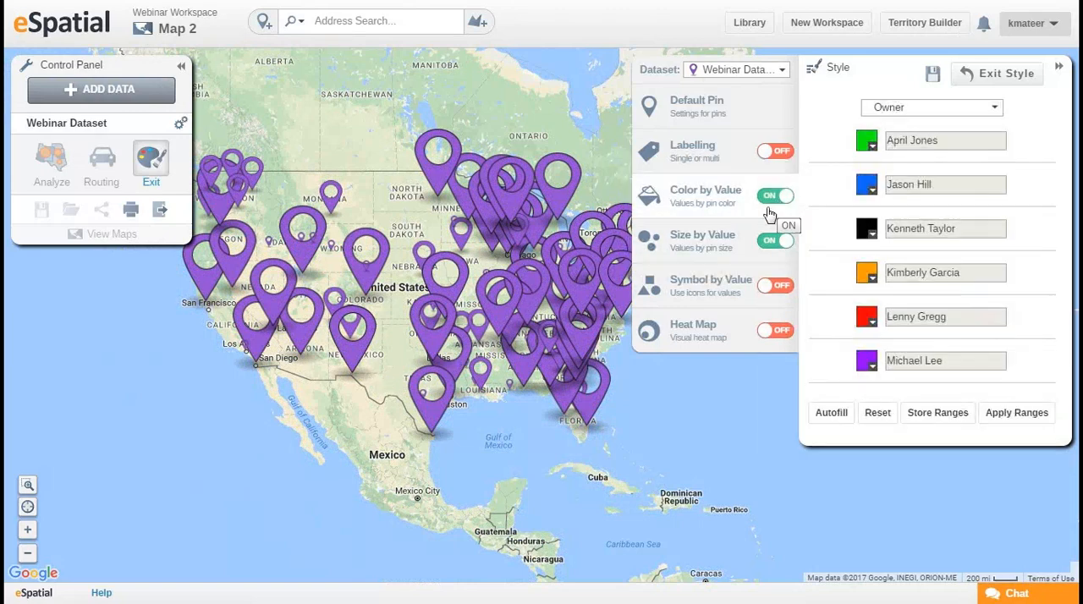
pyautogui.moveTo(524, 423); pyautogui.dragTo(508, 406)
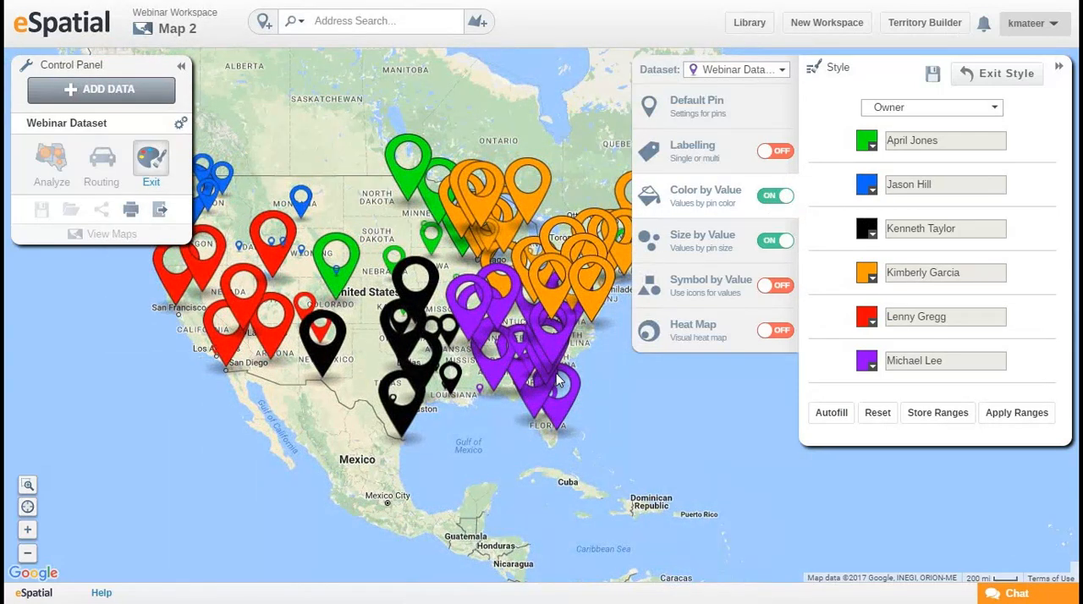
pyautogui.click(777, 198)
pyautogui.click(772, 243)
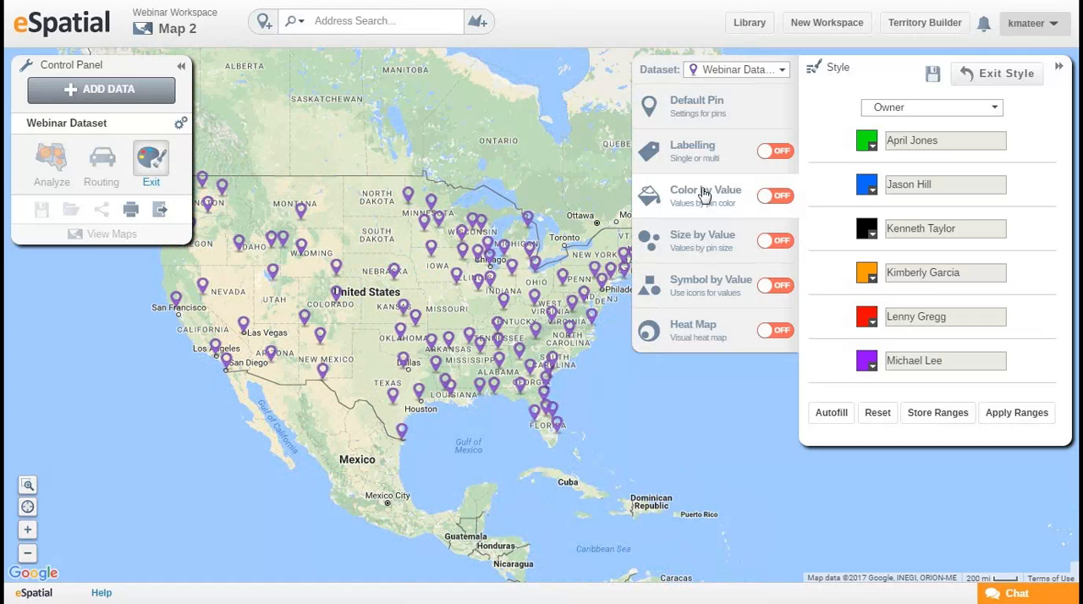
# Show the pins as different symbols by Status, look over the map, and turn Symbol by Value off.
pyautogui.click(778, 290)
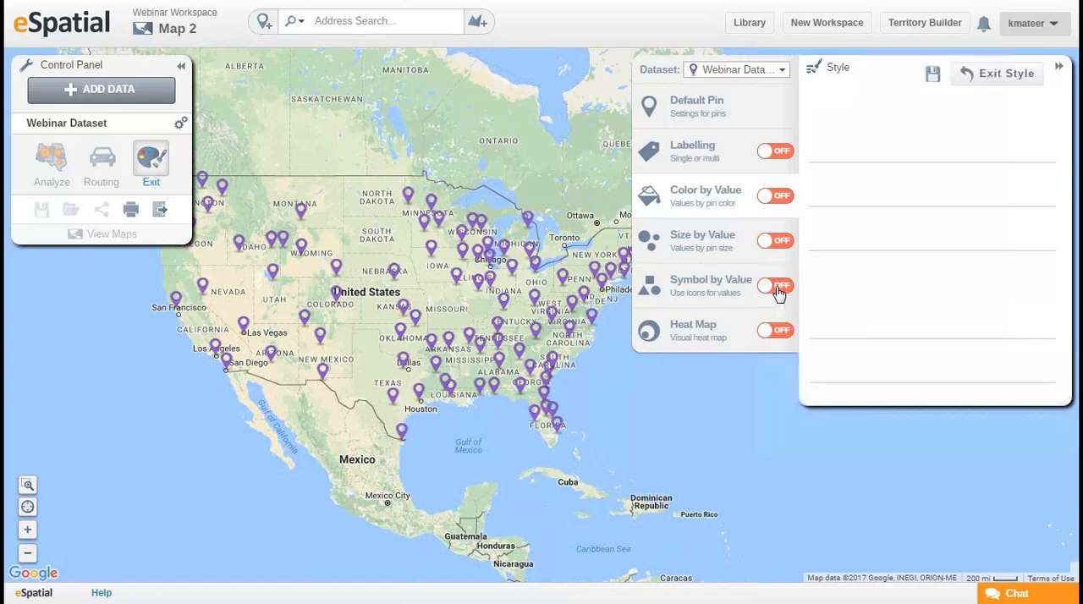
pyautogui.click(959, 111)
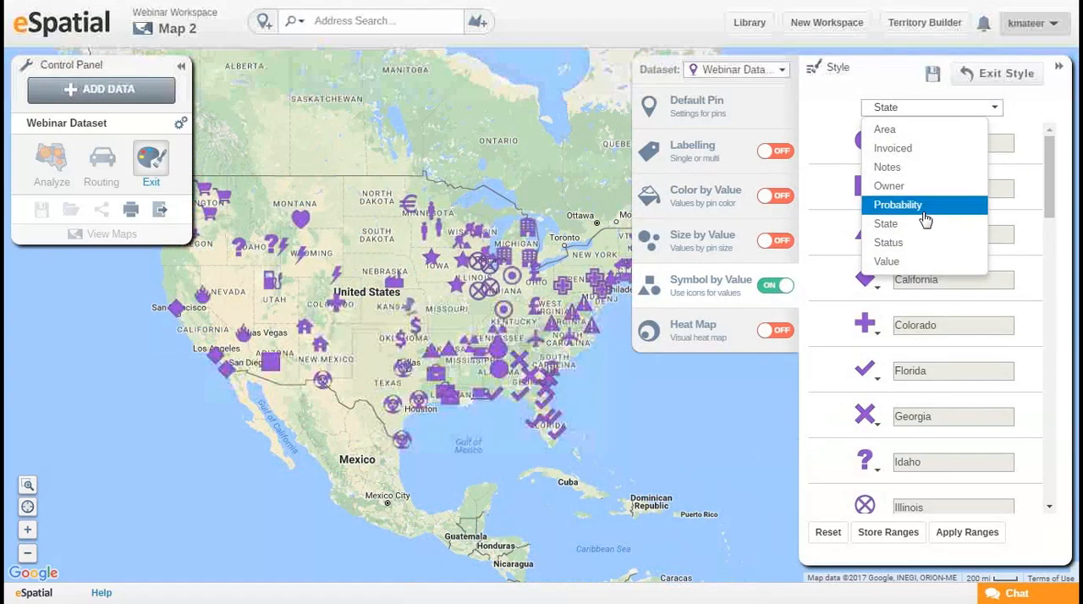
pyautogui.click(914, 243)
pyautogui.moveTo(519, 436); pyautogui.dragTo(534, 418)
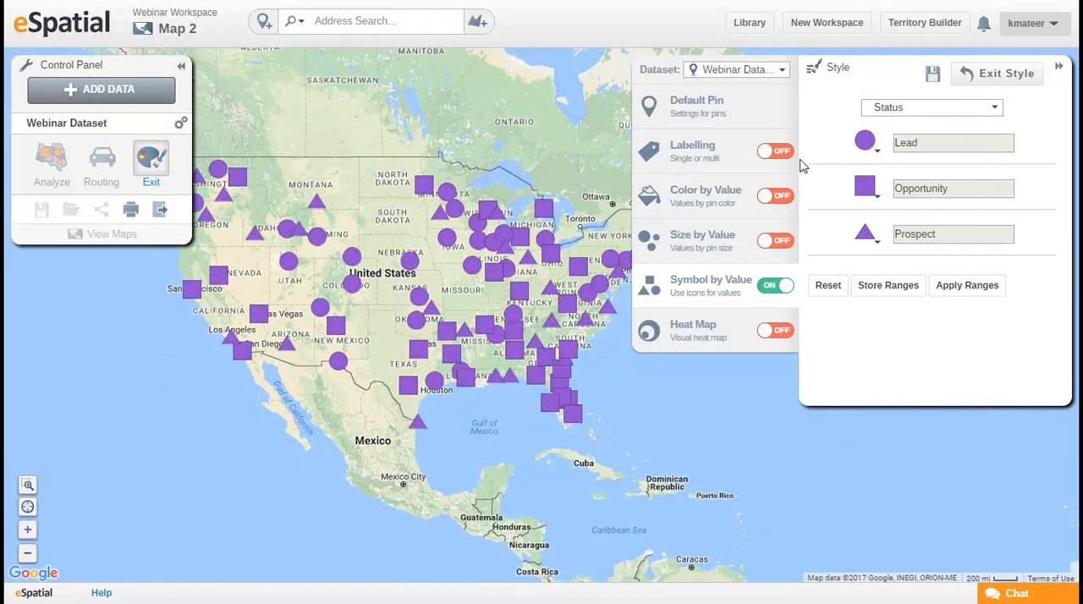
pyautogui.moveTo(447, 394)
pyautogui.mouseDown()
pyautogui.moveTo(475, 390)
pyautogui.moveTo(454, 388)
pyautogui.mouseUp()
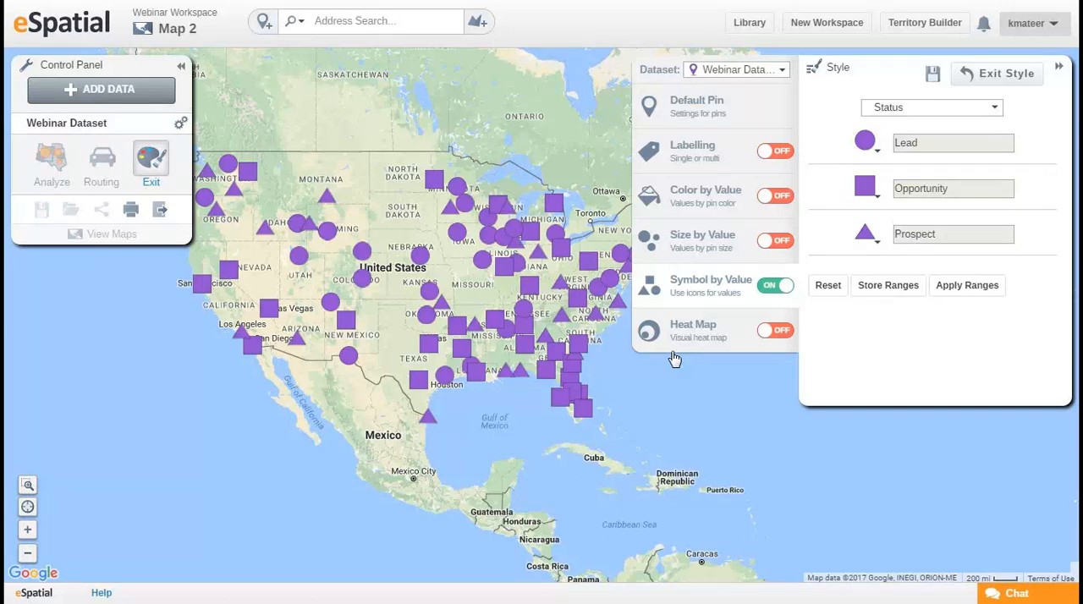
pyautogui.click(776, 286)
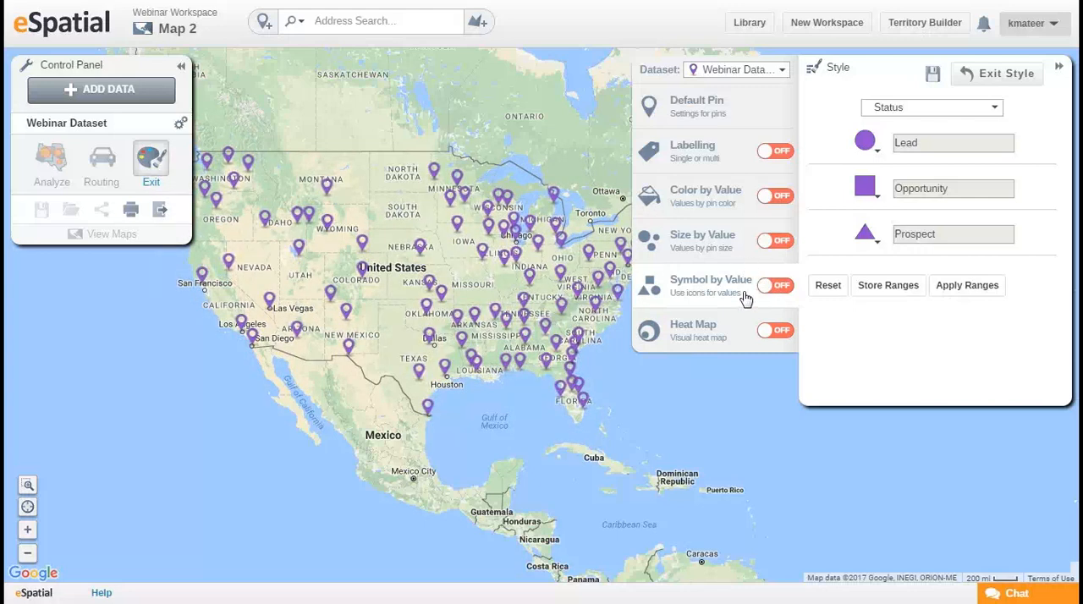
# Turn on a point density heat map for the Webinar Dataset and examine the hot spots across the United States.
pyautogui.click(770, 332)
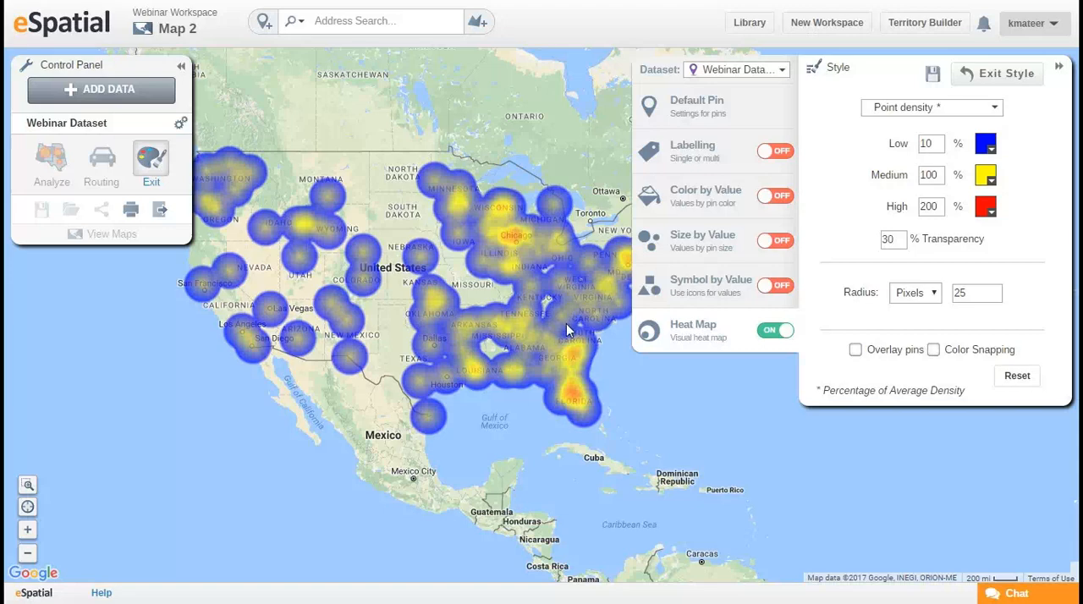
pyautogui.moveTo(486, 283); pyautogui.dragTo(430, 277)
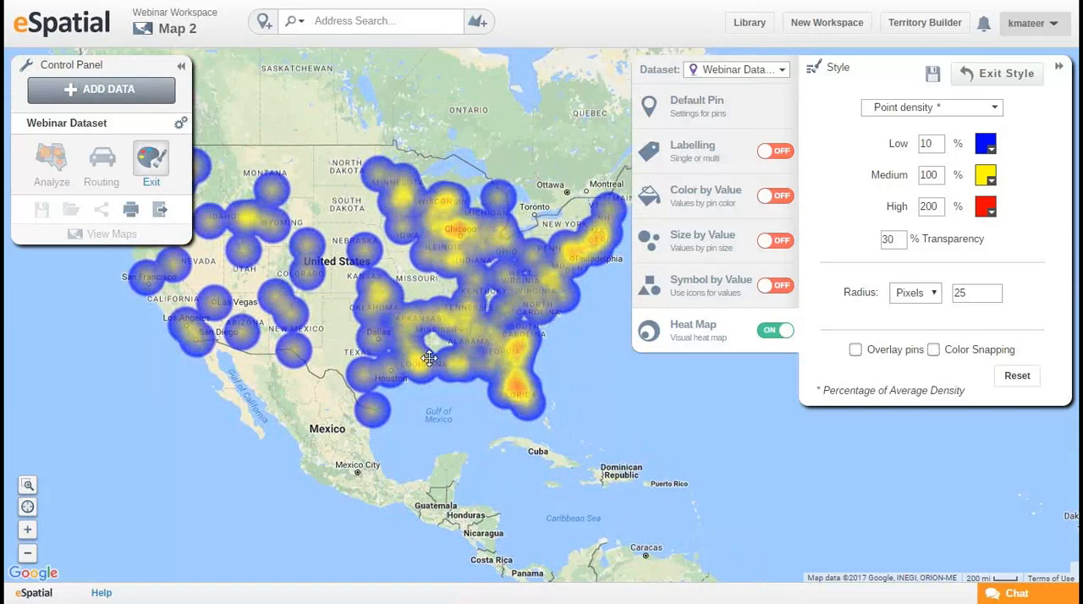
pyautogui.moveTo(430, 345)
pyautogui.mouseDown()
pyautogui.moveTo(469, 385)
pyautogui.moveTo(435, 352)
pyautogui.mouseUp()
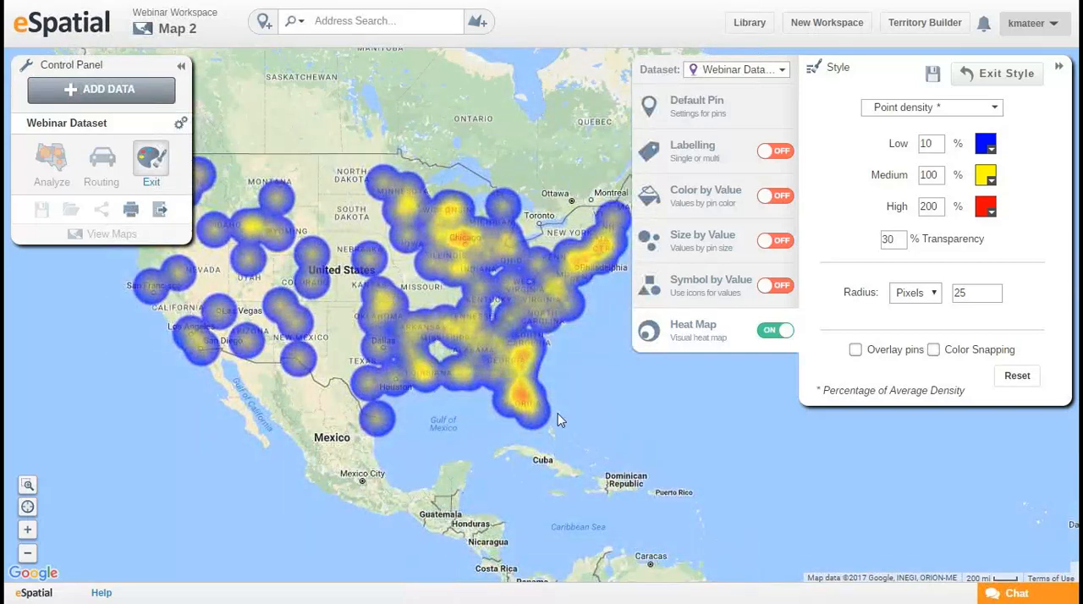
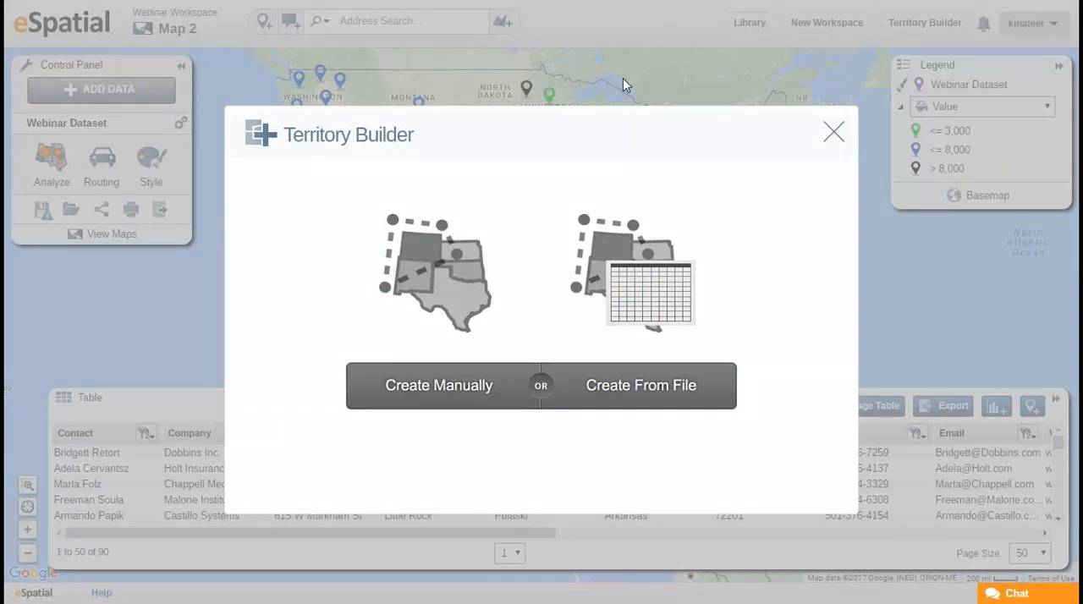
# Create a manual territory set based on the US States regions, with no points dataset and no hierarchy.
pyautogui.click(450, 280)
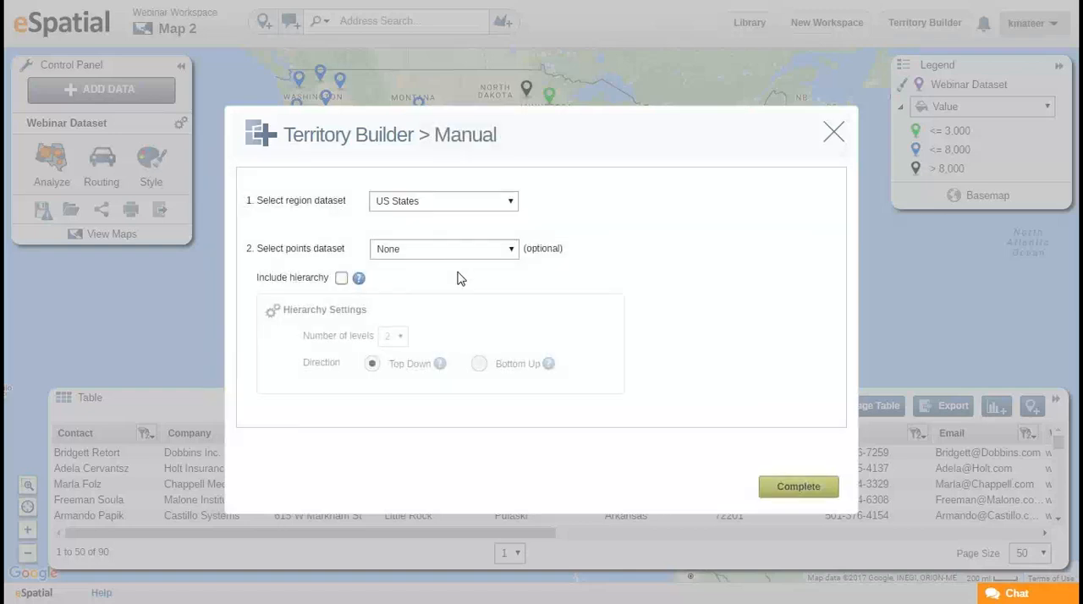
pyautogui.click(499, 210)
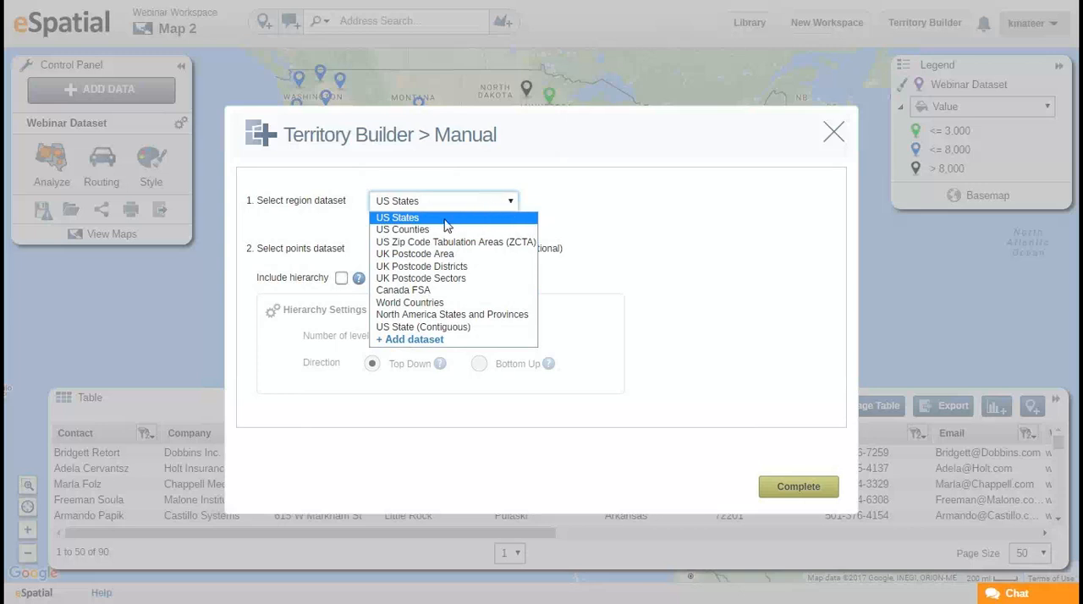
pyautogui.click(499, 219)
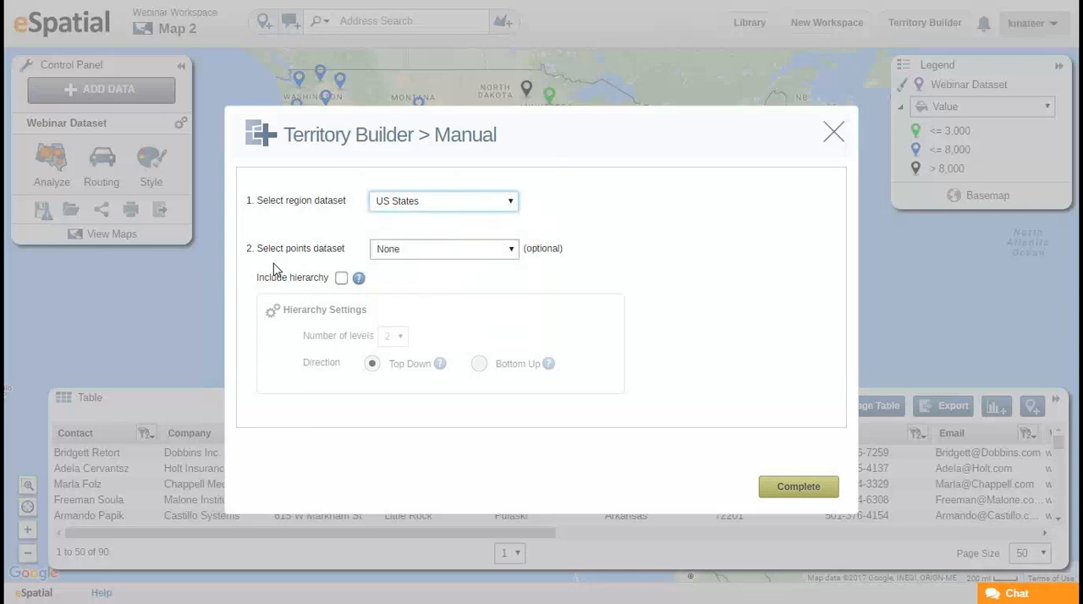
pyautogui.click(786, 492)
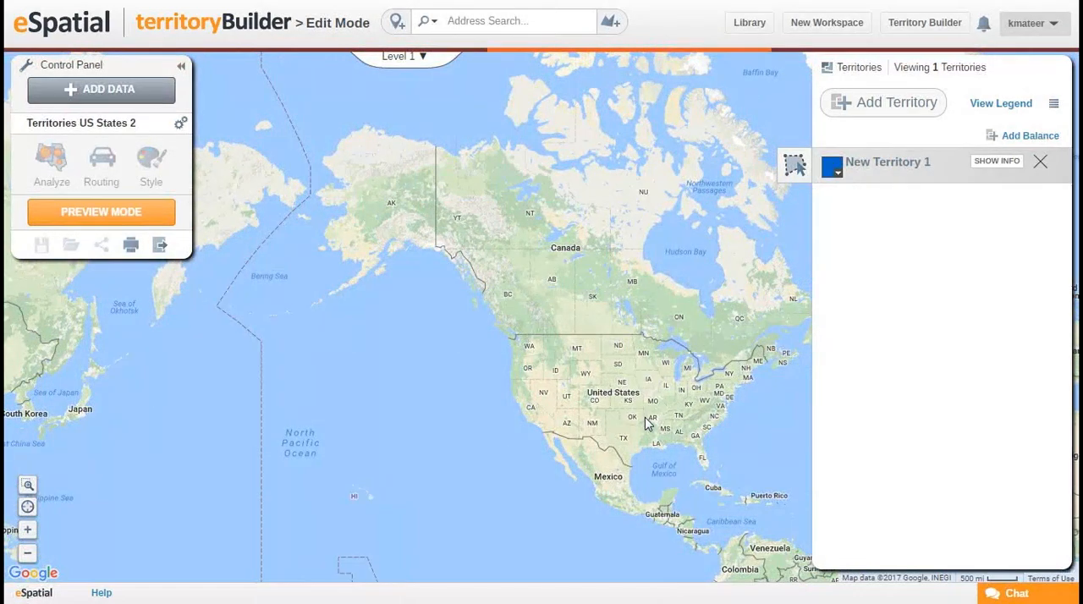
# Add Washington and Oregon individually to New Territory 1.
pyautogui.moveTo(641, 348); pyautogui.dragTo(580, 295)
pyautogui.scroll(2, 541, 351)
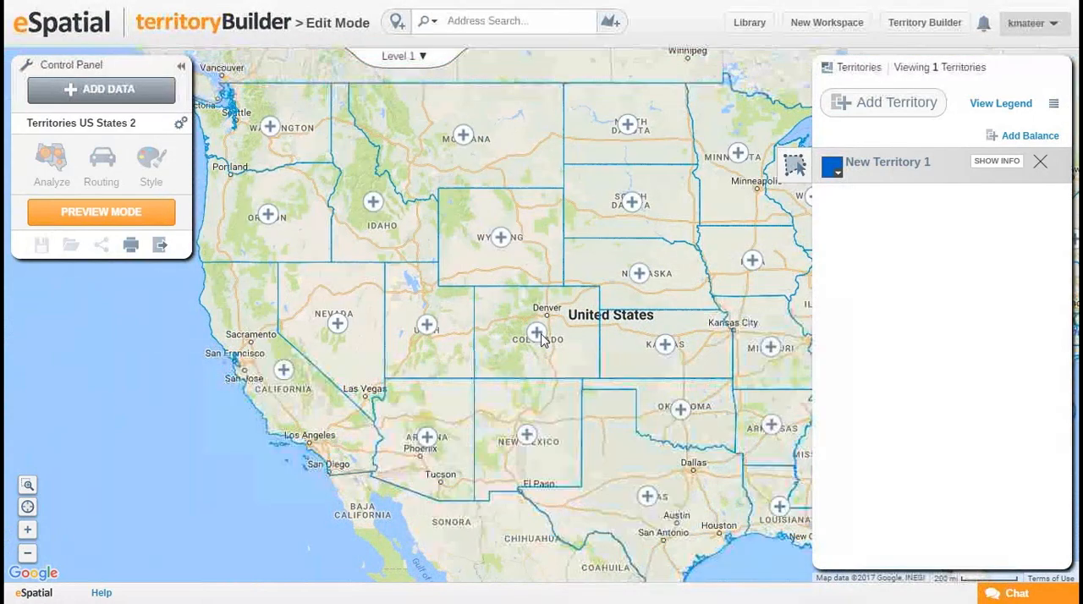
pyautogui.moveTo(560, 347); pyautogui.dragTo(581, 359)
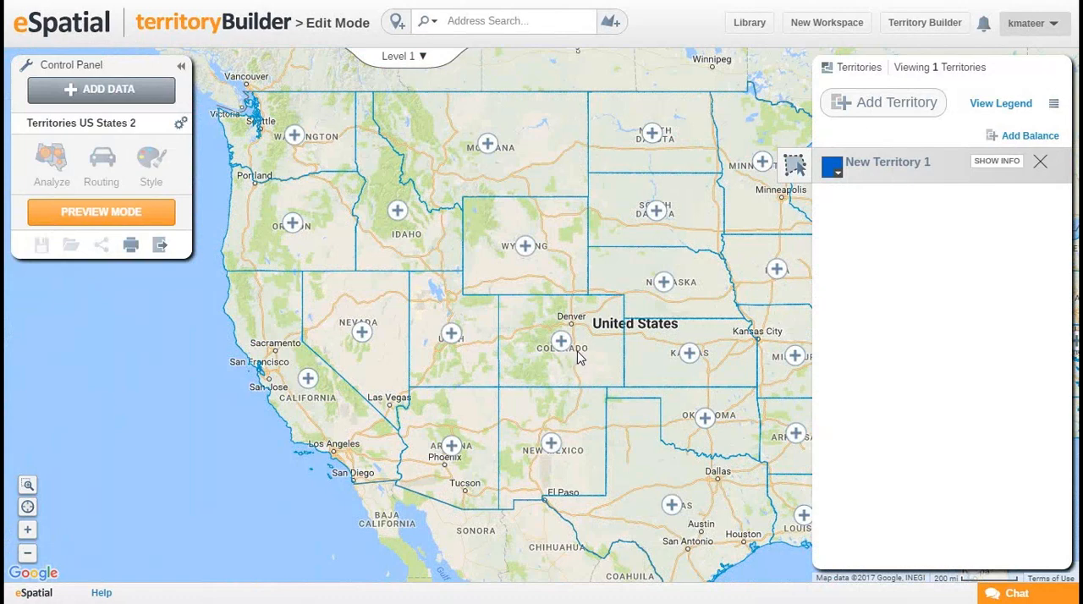
pyautogui.moveTo(409, 242); pyautogui.dragTo(446, 265)
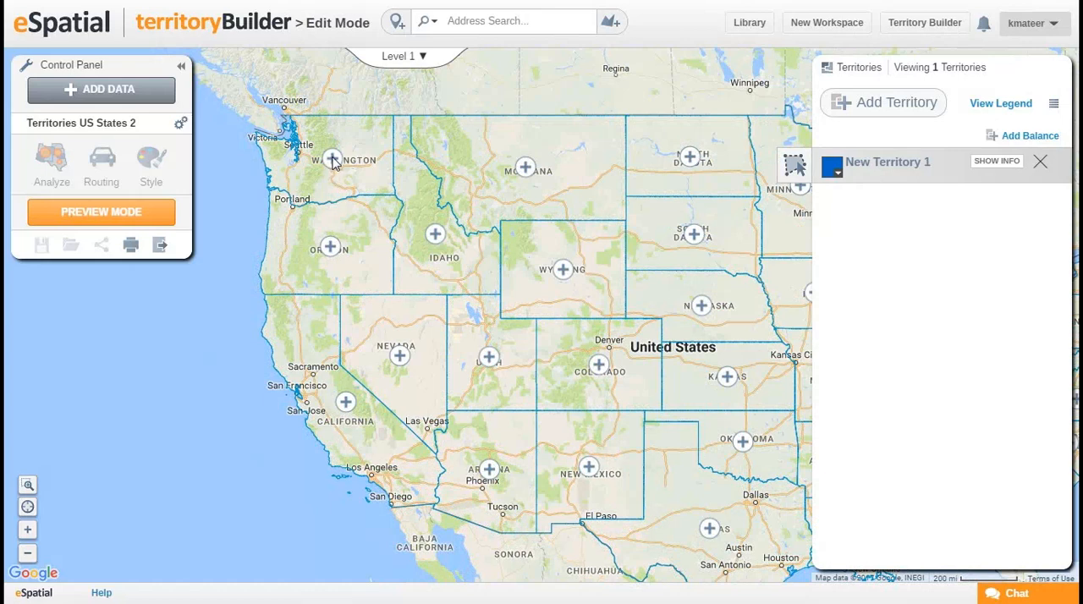
pyautogui.click(333, 160)
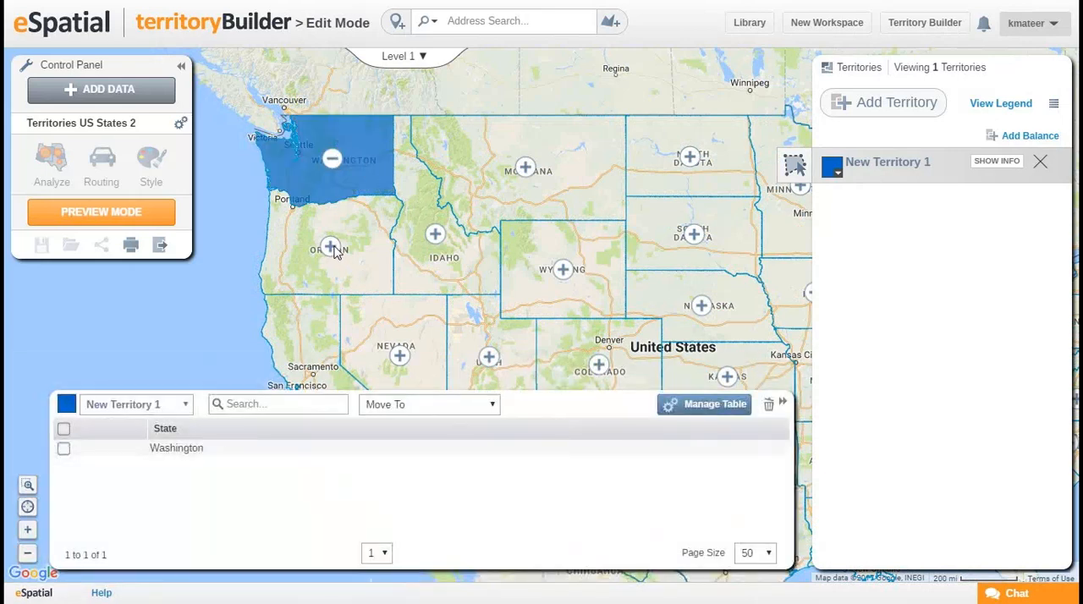
pyautogui.click(331, 247)
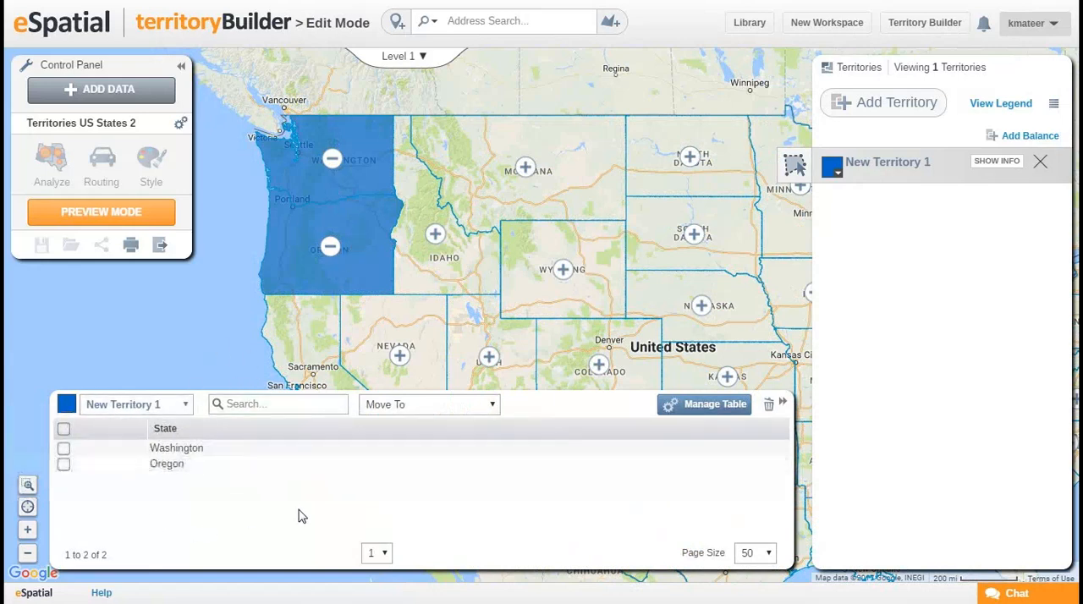
# Outline the western states from the Pacific coast to Montana, Colorado and New Mexico to add them to New Territory 1.
pyautogui.scroll(-2, 533, 249)
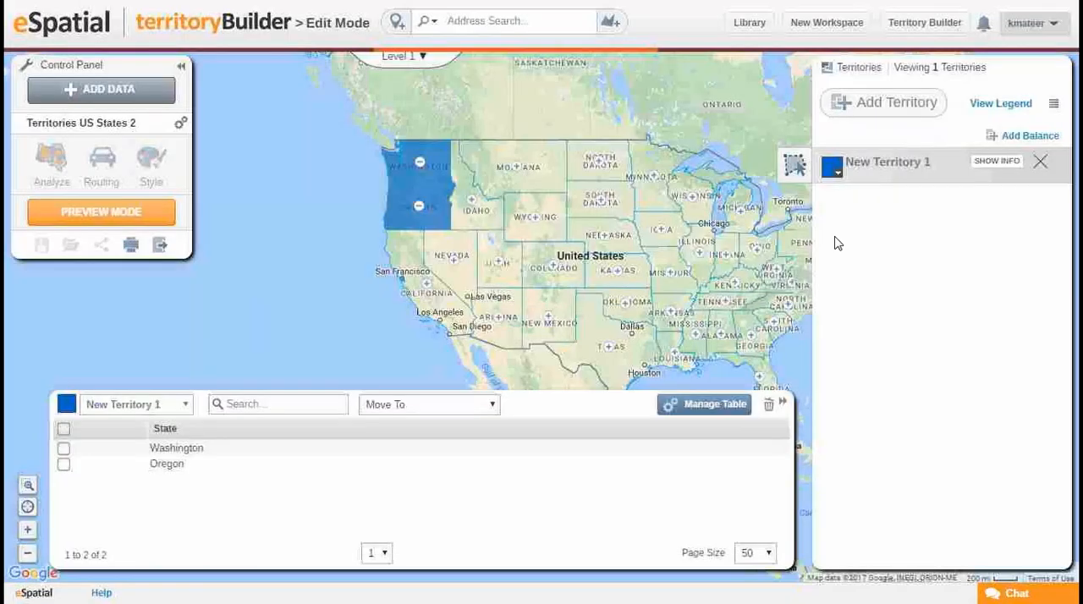
pyautogui.click(800, 167)
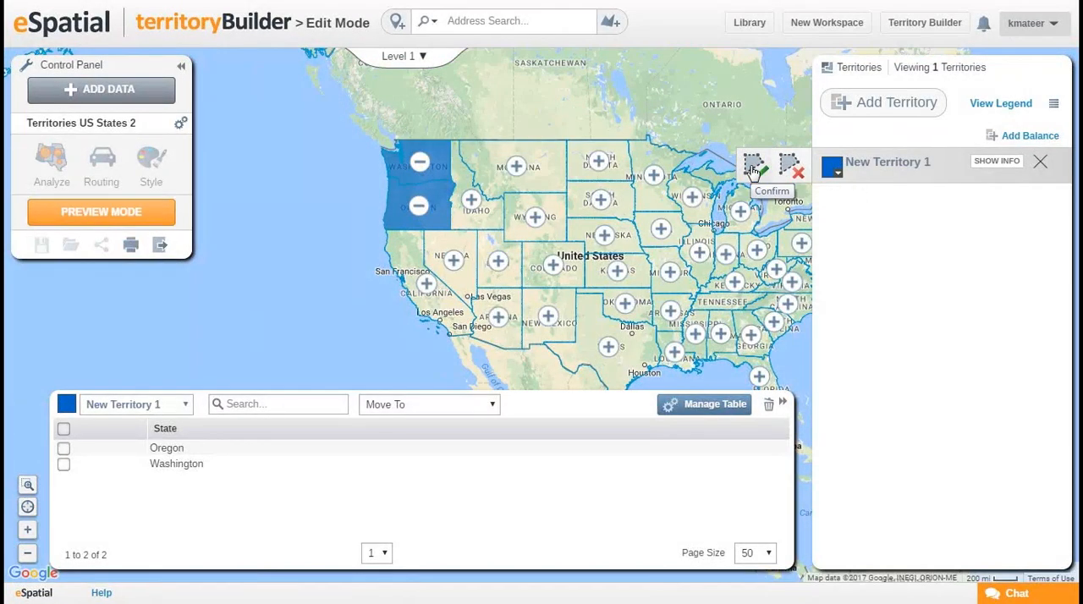
pyautogui.moveTo(511, 107); pyautogui.dragTo(545, 380)
pyautogui.click(545, 223)
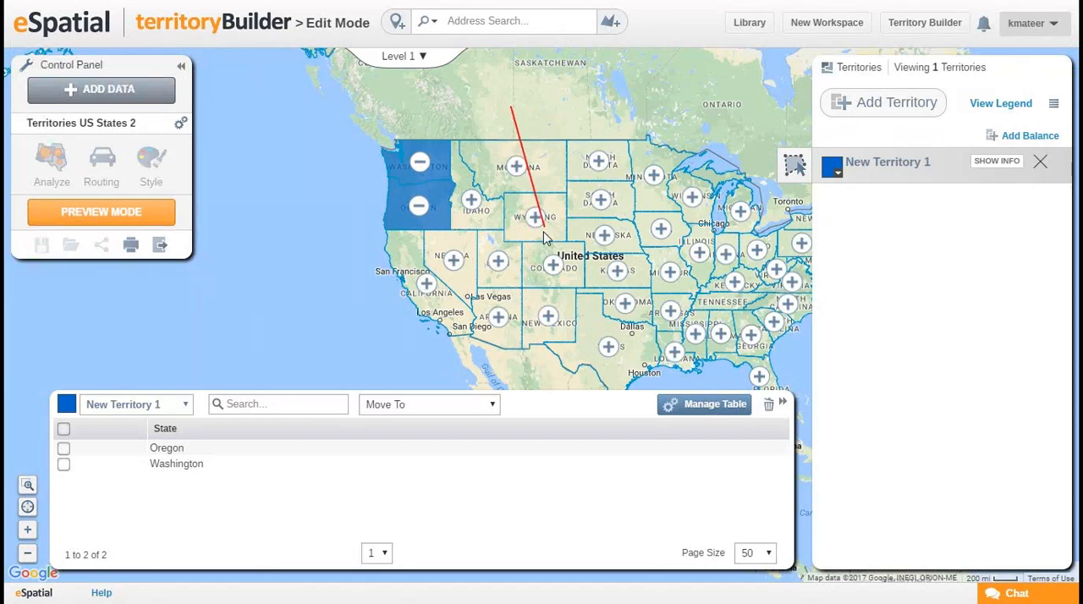
pyautogui.click(531, 378)
pyautogui.click(431, 371)
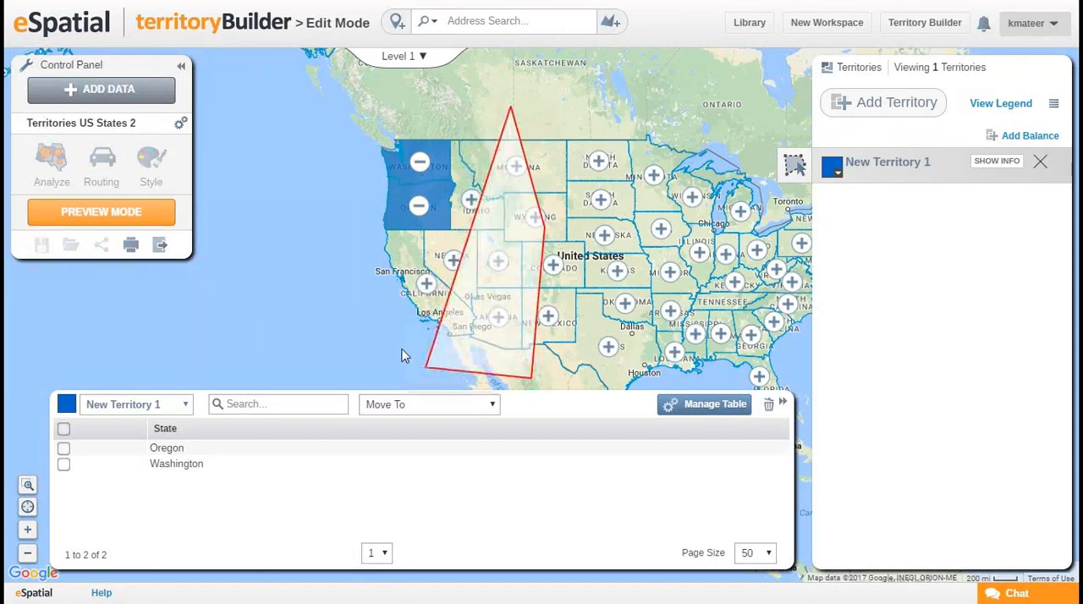
pyautogui.doubleClick(331, 218)
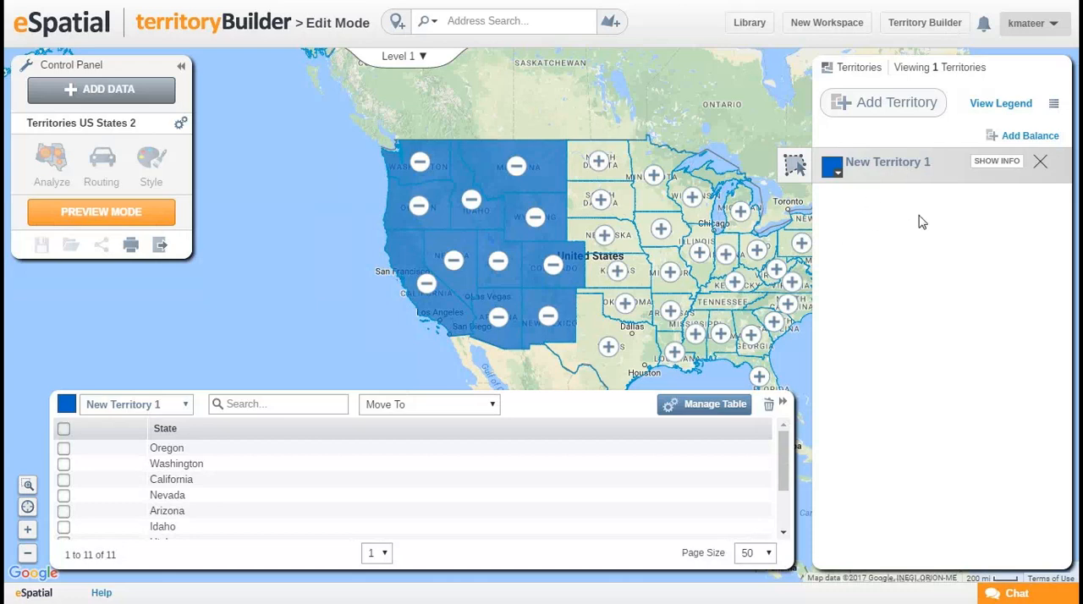
# Rename New Territory 1 as West Coast.
pyautogui.moveTo(946, 162)
pyautogui.click(945, 162)
pyautogui.moveTo(948, 163); pyautogui.dragTo(846, 162)
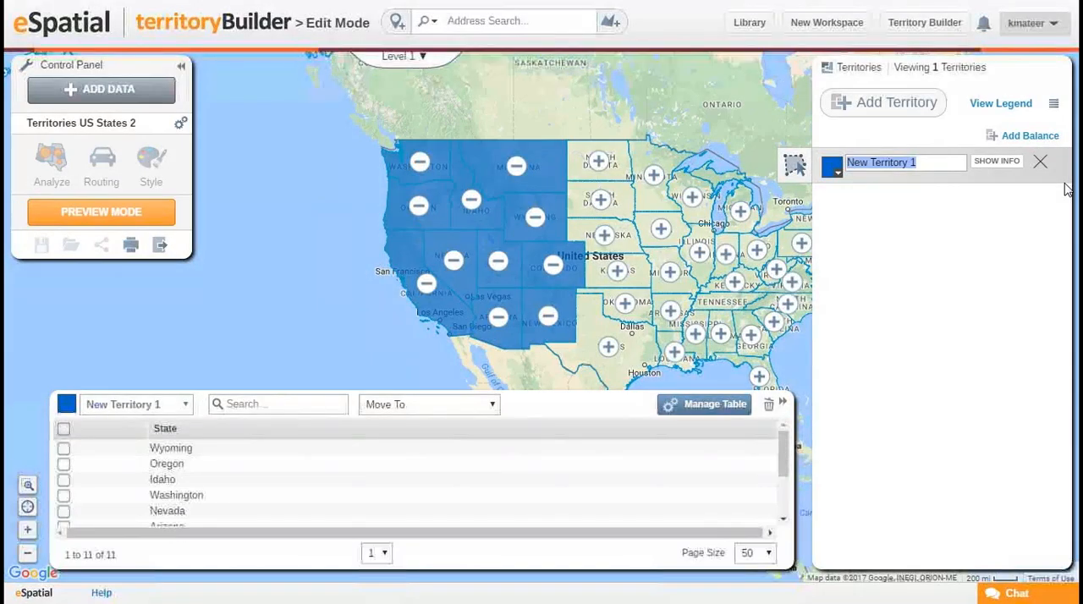
pyautogui.write('Eas')
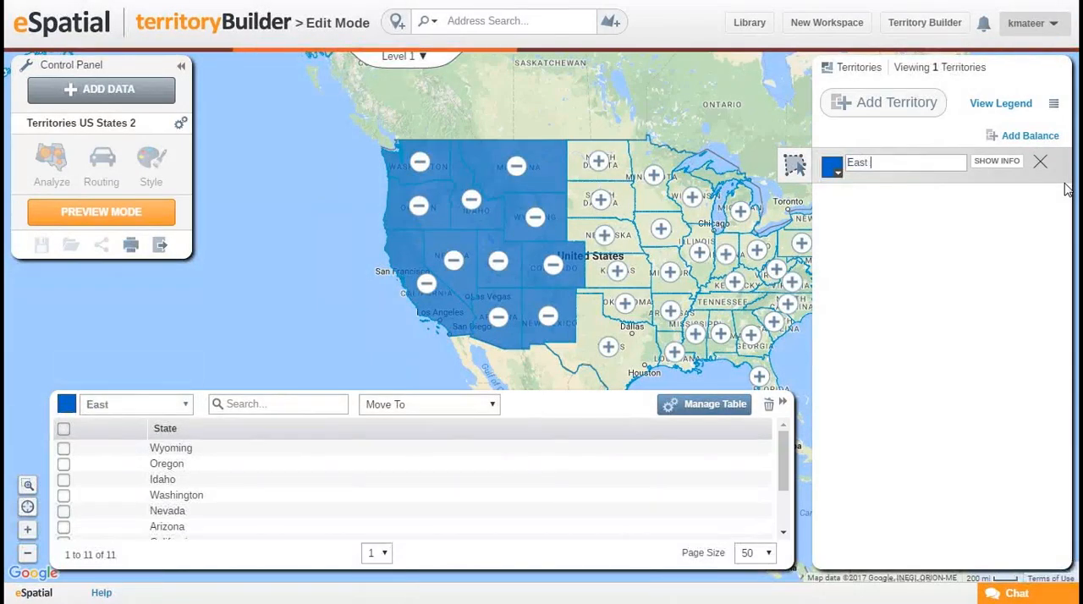
pyautogui.write('t')
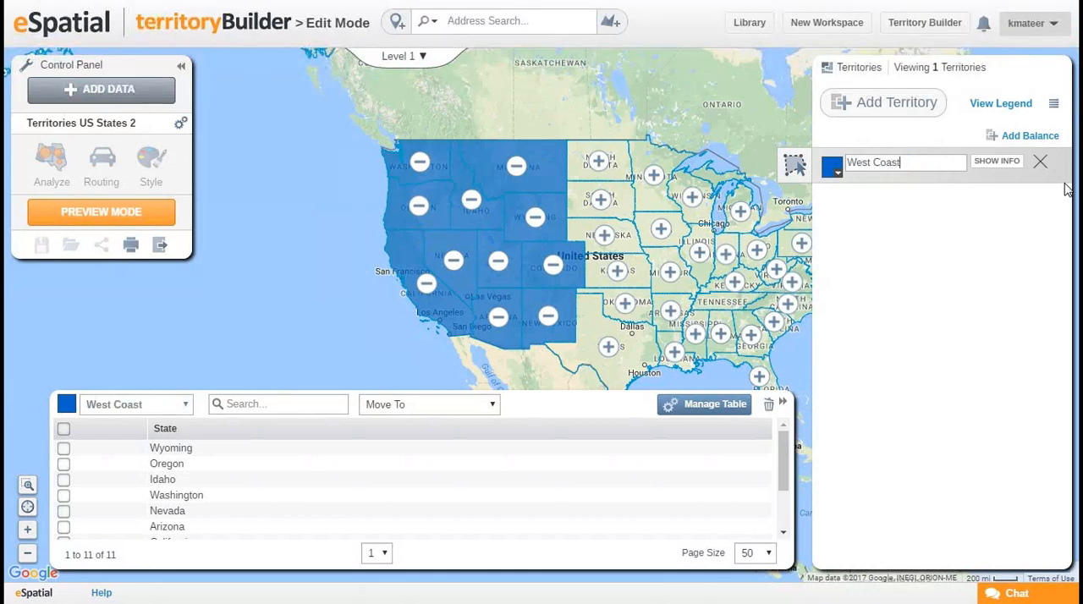
pyautogui.press('Return')
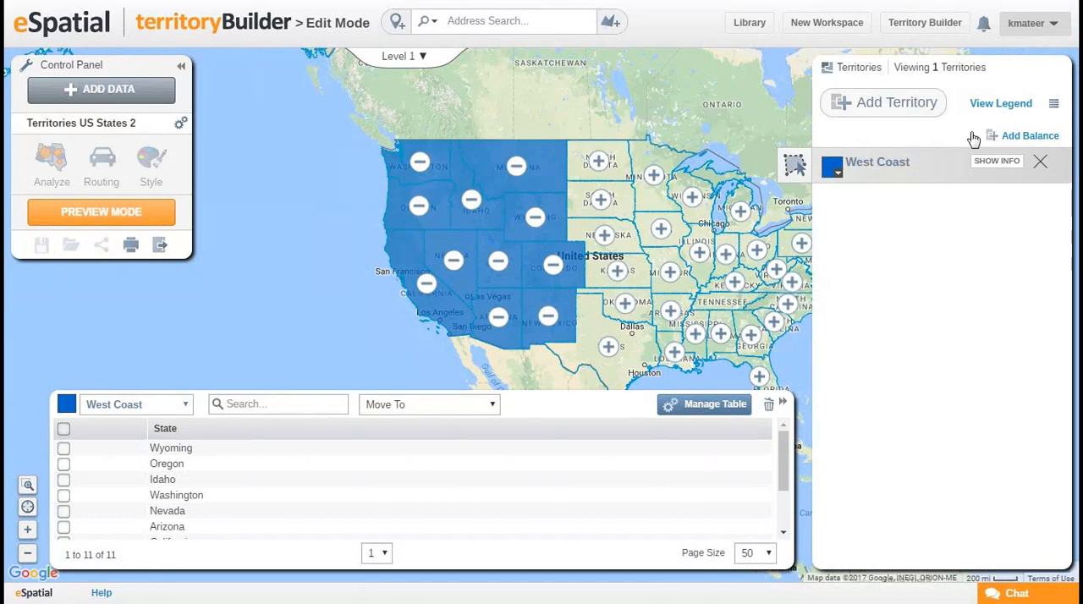
# Add a second territory and outline the central states, from the Dakotas and Wisconsin down to Texas and Mississippi, to assign them to it.
pyautogui.moveTo(674, 245); pyautogui.dragTo(557, 224)
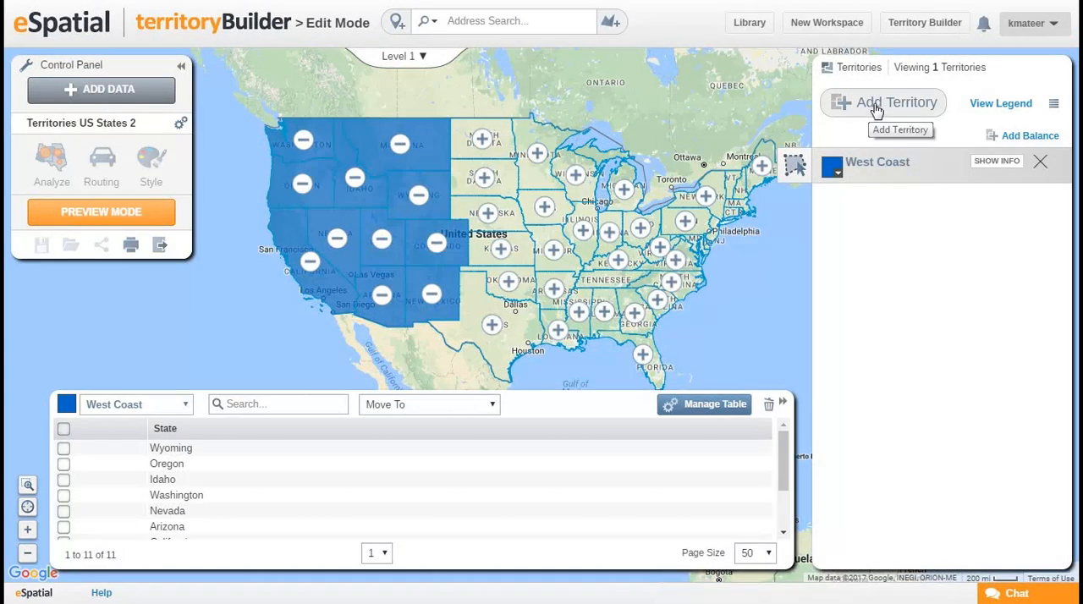
pyautogui.click(877, 108)
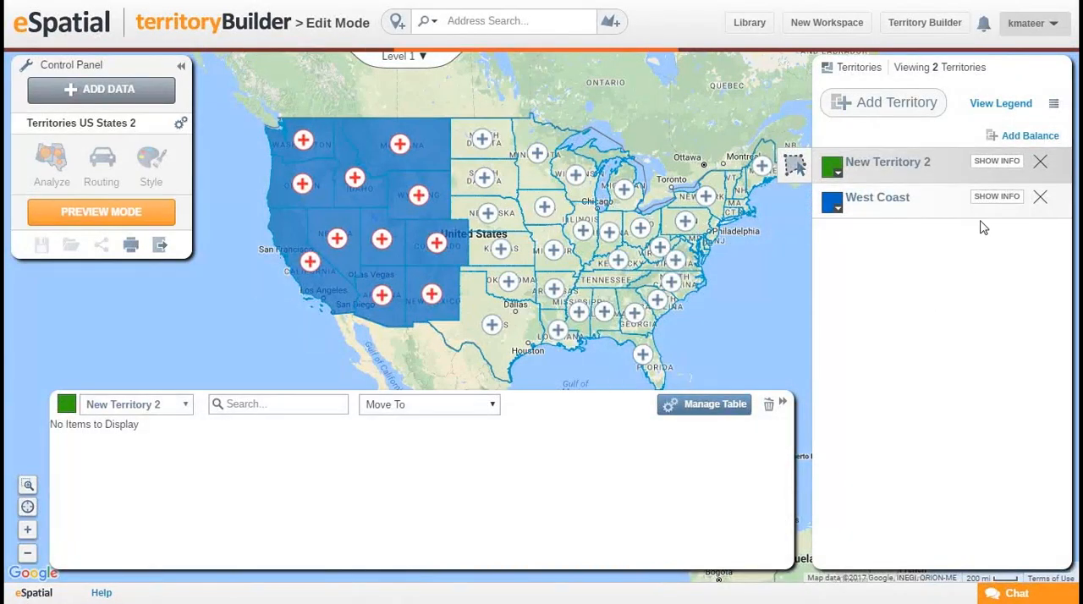
pyautogui.moveTo(608, 258); pyautogui.dragTo(601, 242)
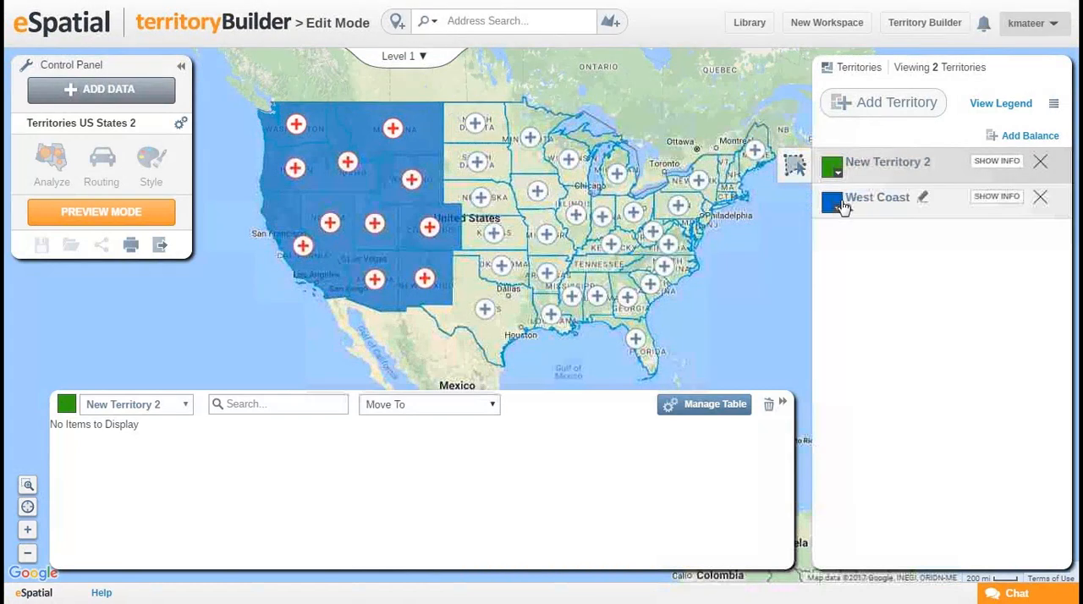
pyautogui.click(795, 168)
pyautogui.click(760, 167)
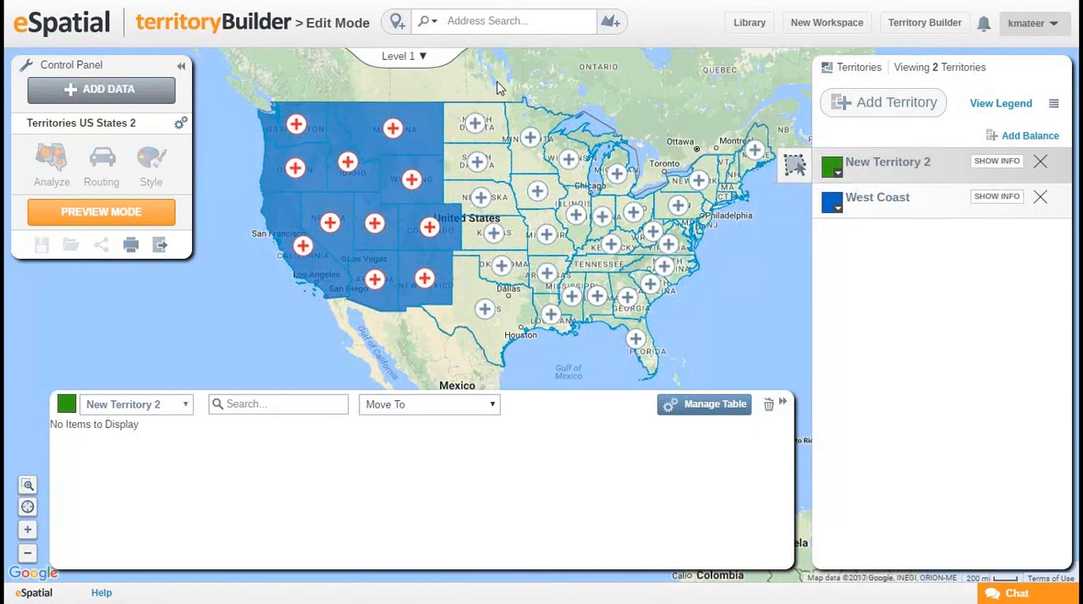
pyautogui.click(497, 84)
pyautogui.click(471, 373)
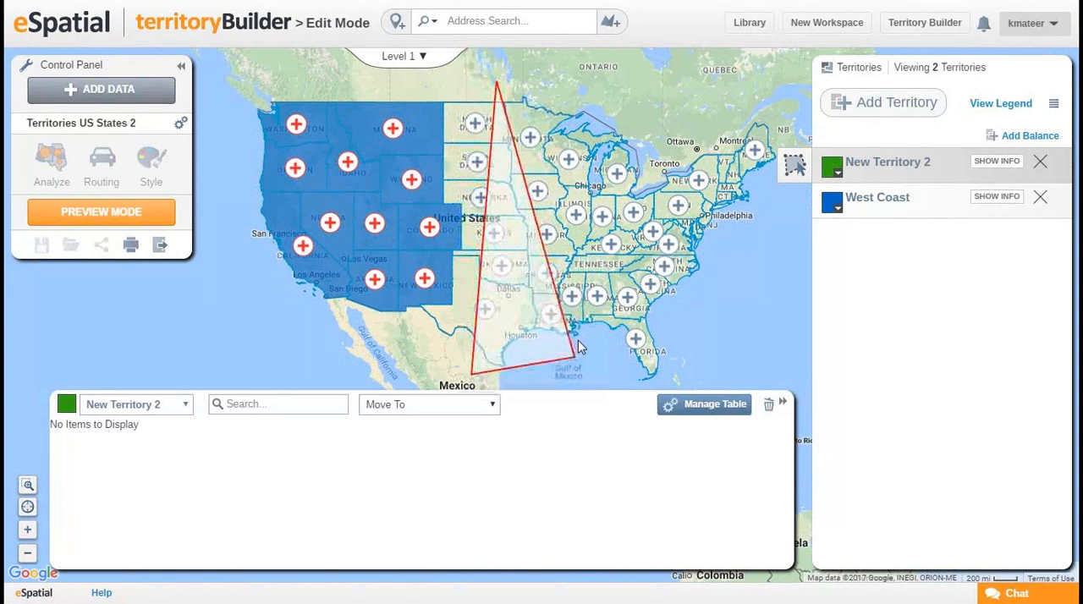
pyautogui.click(560, 382)
pyautogui.click(571, 340)
pyautogui.click(569, 275)
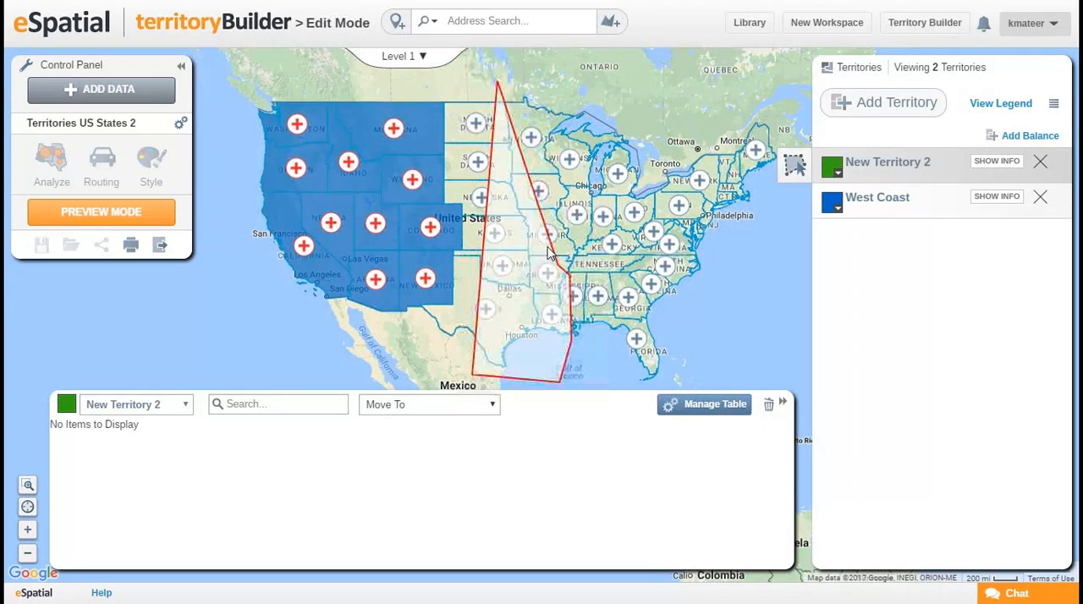
pyautogui.click(546, 269)
pyautogui.click(575, 206)
pyautogui.click(562, 88)
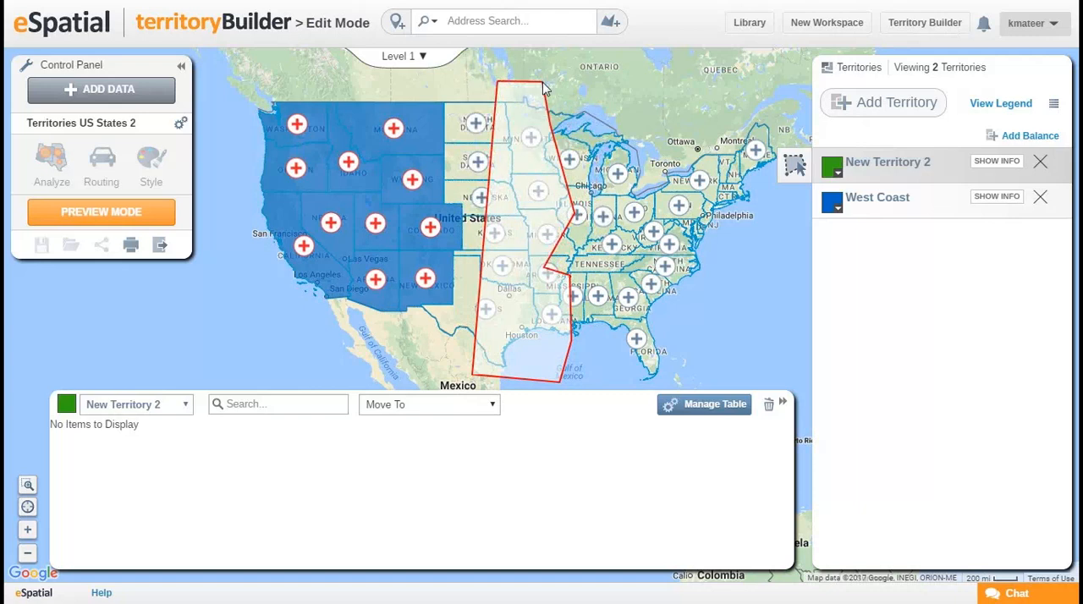
pyautogui.doubleClick(542, 82)
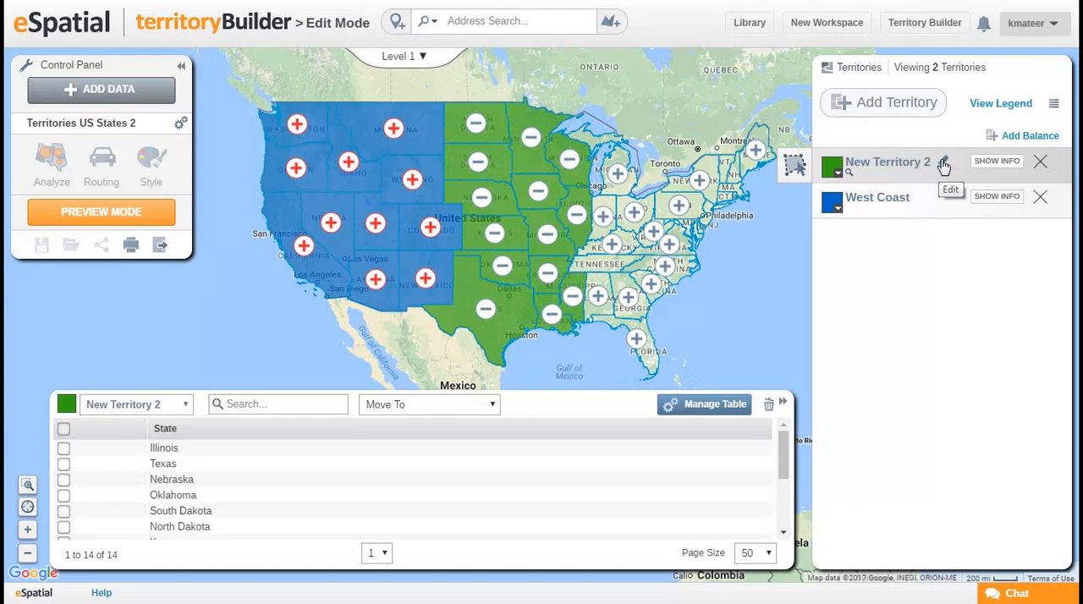
# Rename New Territory 2 as Central.
pyautogui.click(942, 165)
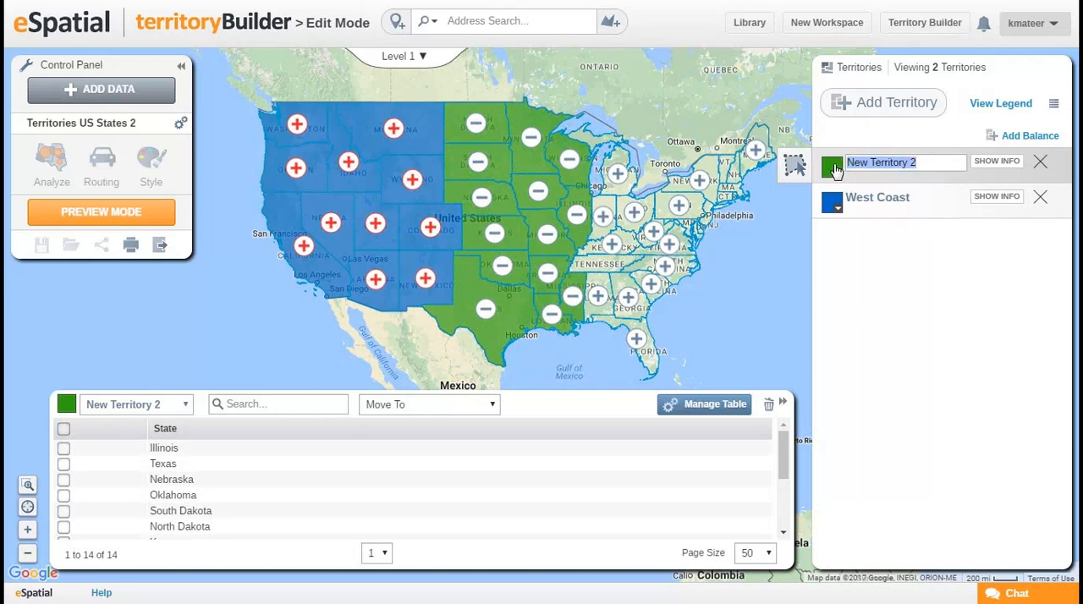
pyautogui.write('Central')
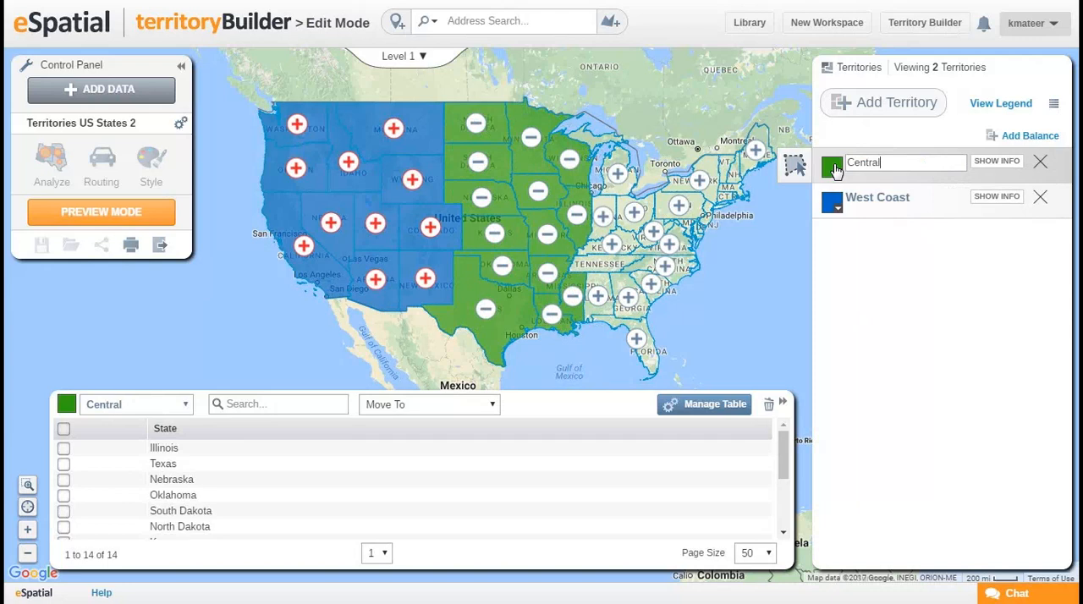
pyautogui.click(920, 292)
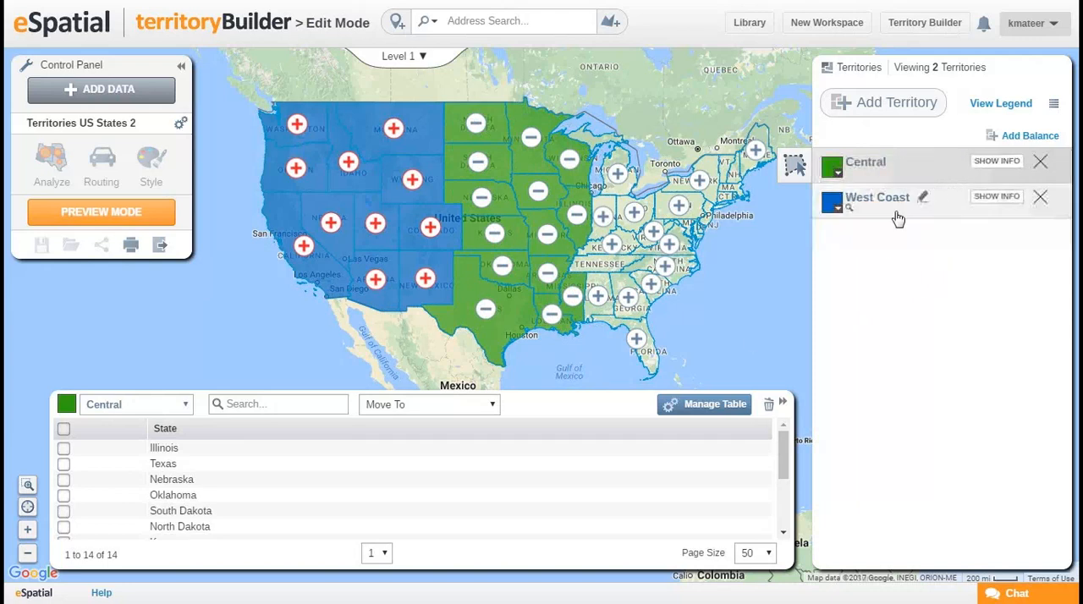
# Add a third territory and outline the remaining eastern states, from Michigan and Maine down to Florida, to assign them to it.
pyautogui.moveTo(779, 320); pyautogui.dragTo(696, 291)
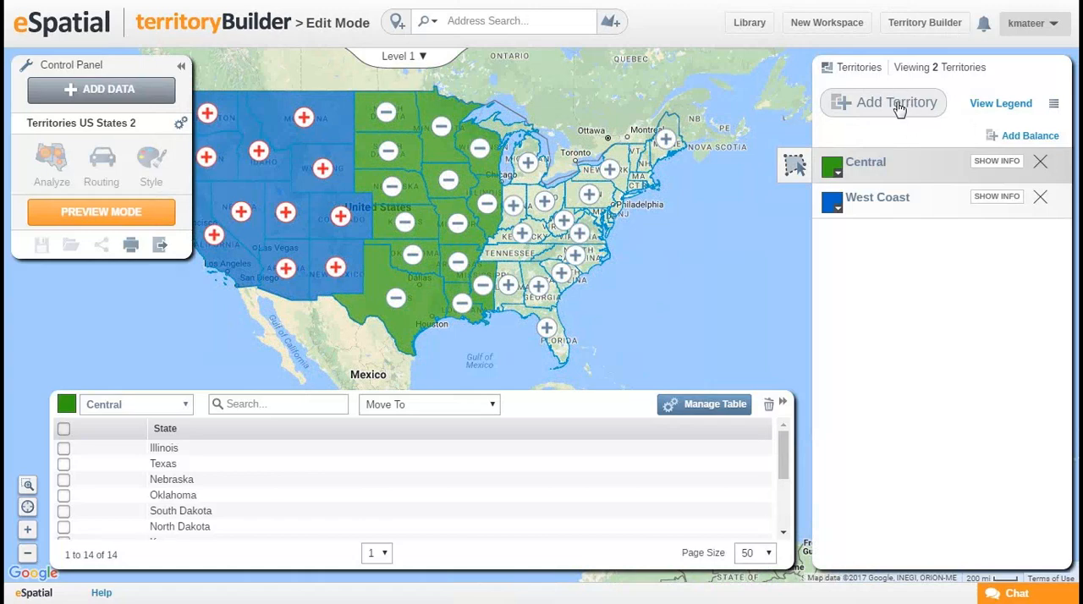
pyautogui.click(895, 106)
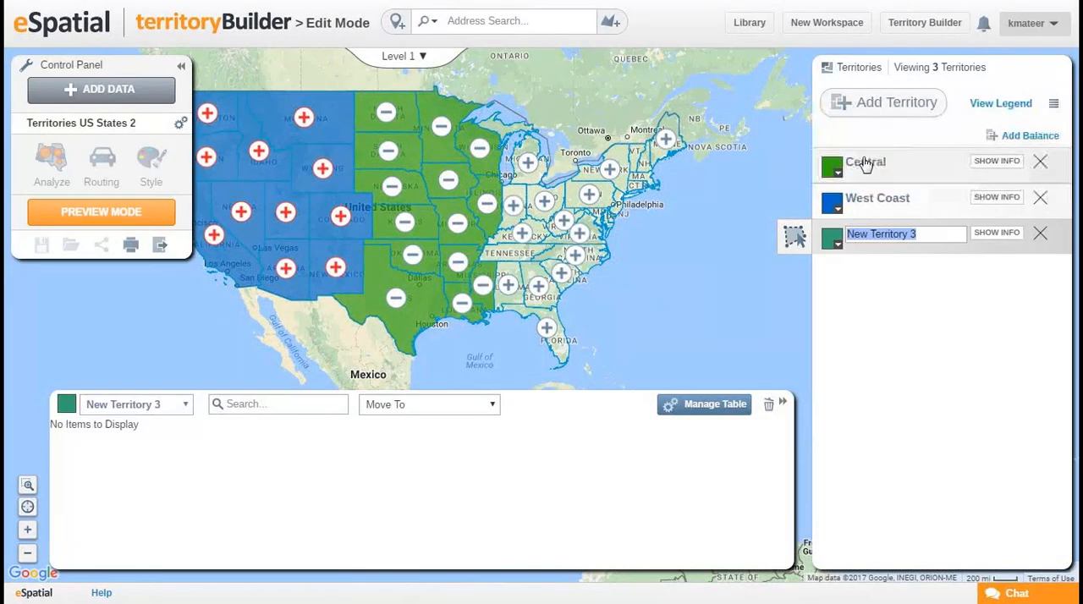
pyautogui.press('Return')
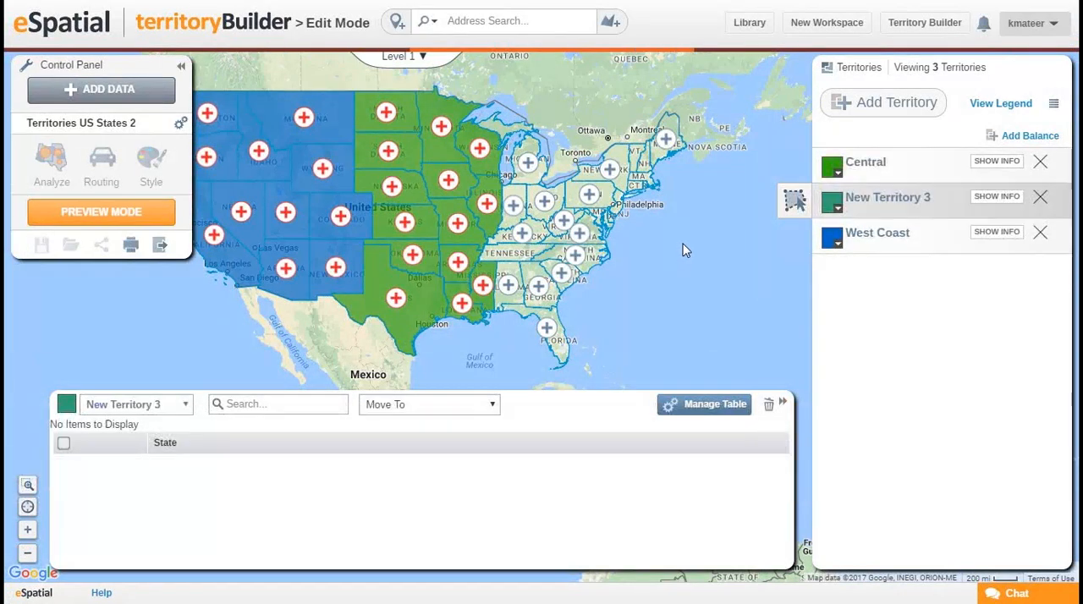
pyautogui.click(794, 203)
pyautogui.click(628, 86)
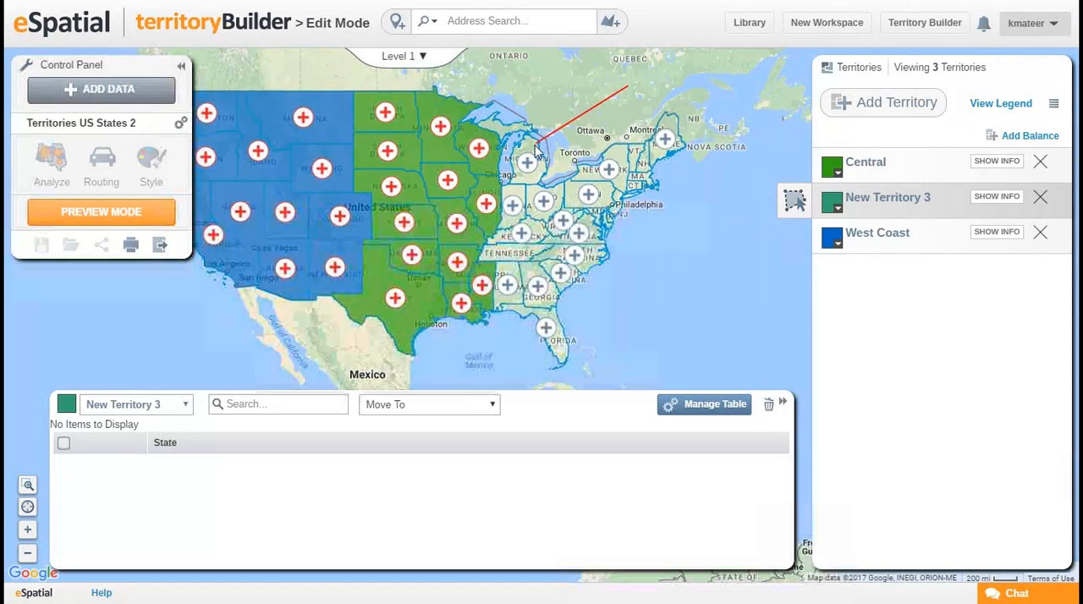
pyautogui.click(526, 144)
pyautogui.click(506, 350)
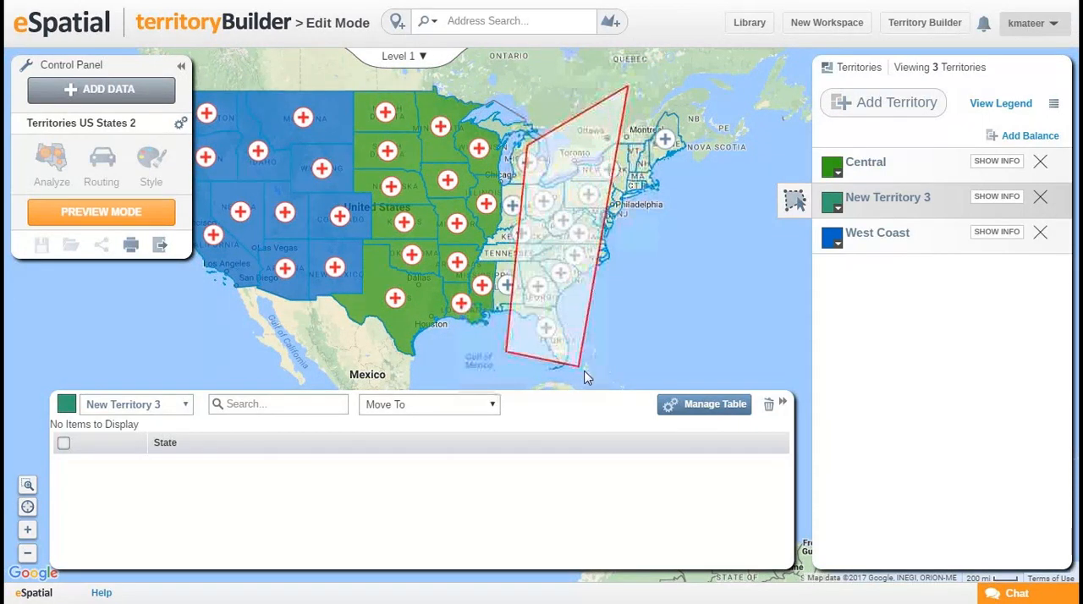
pyautogui.click(597, 369)
pyautogui.doubleClick(708, 190)
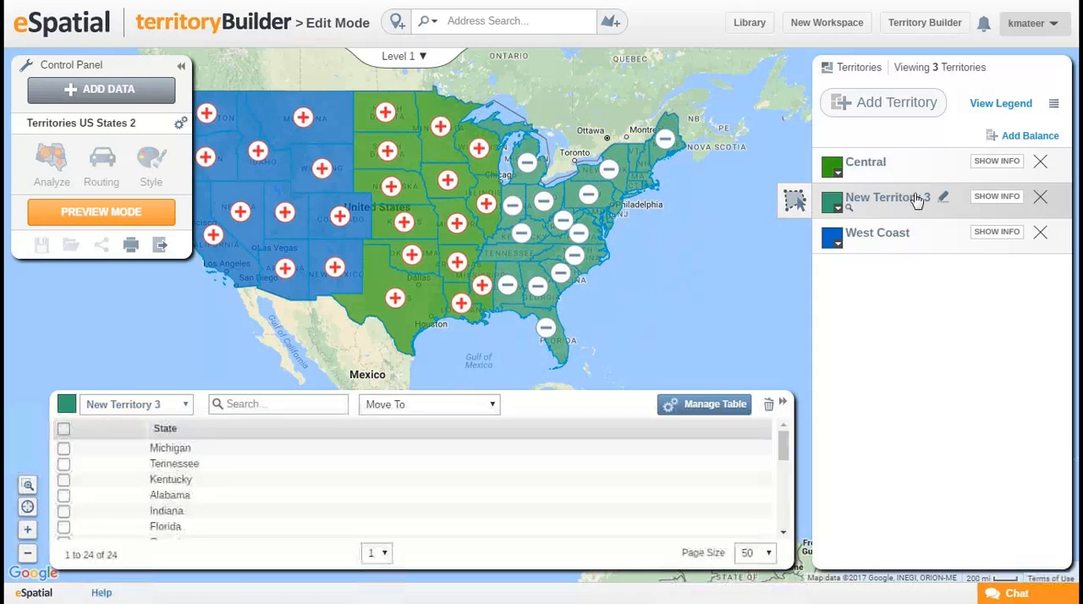
# Rename New Territory 3 as East Coast.
pyautogui.click(941, 197)
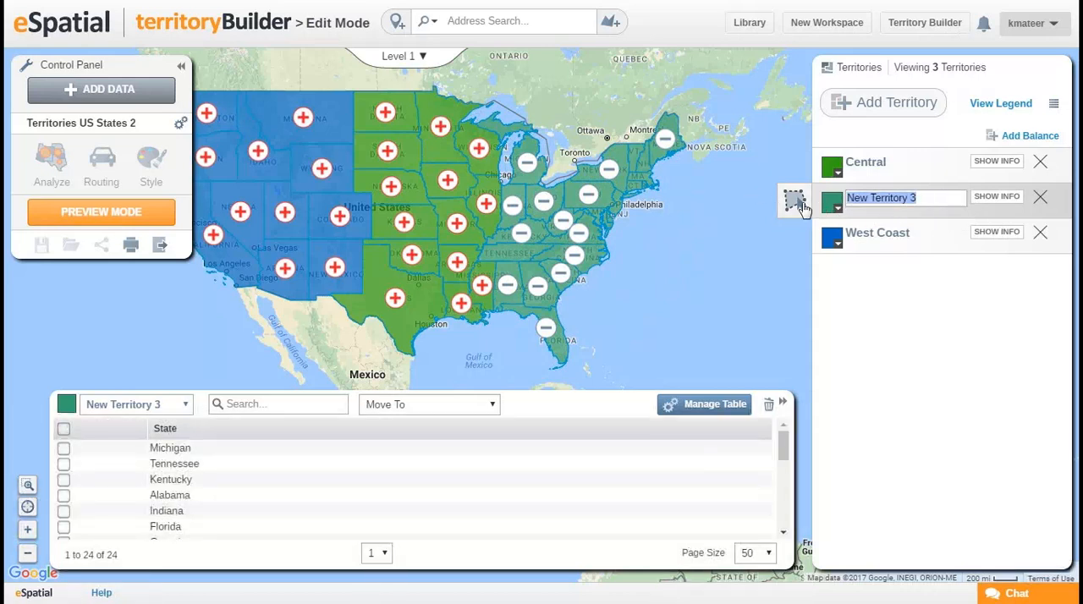
pyautogui.write('East Coast')
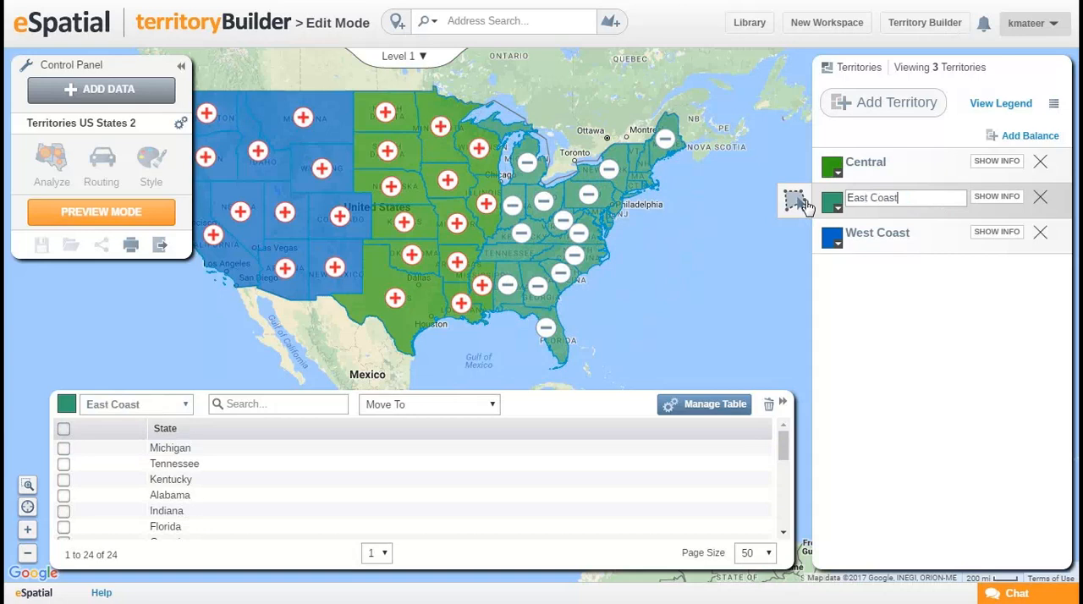
pyautogui.click(842, 335)
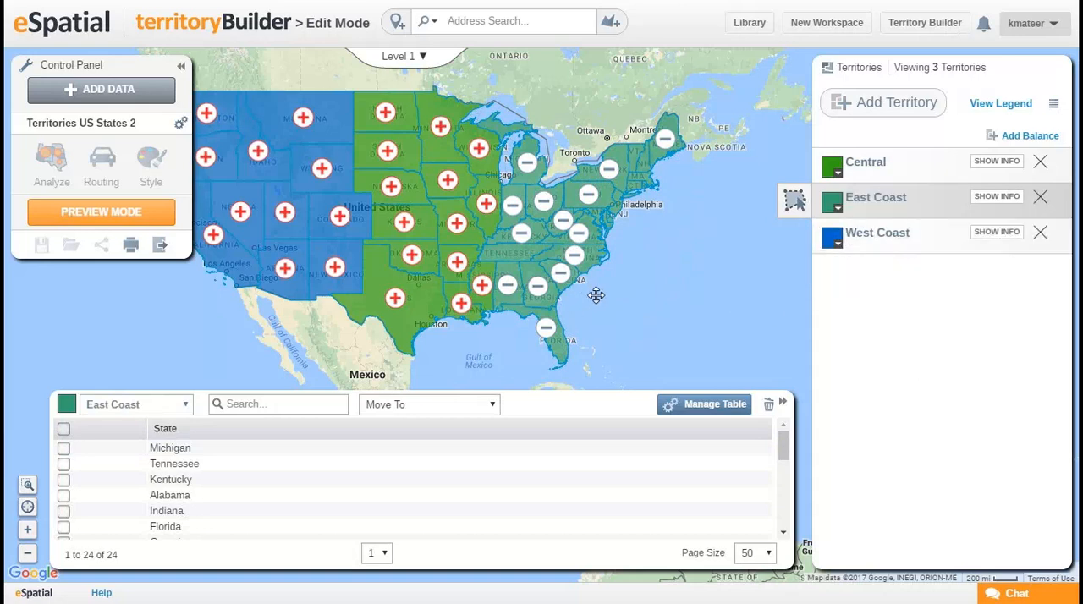
pyautogui.moveTo(597, 295); pyautogui.dragTo(619, 294)
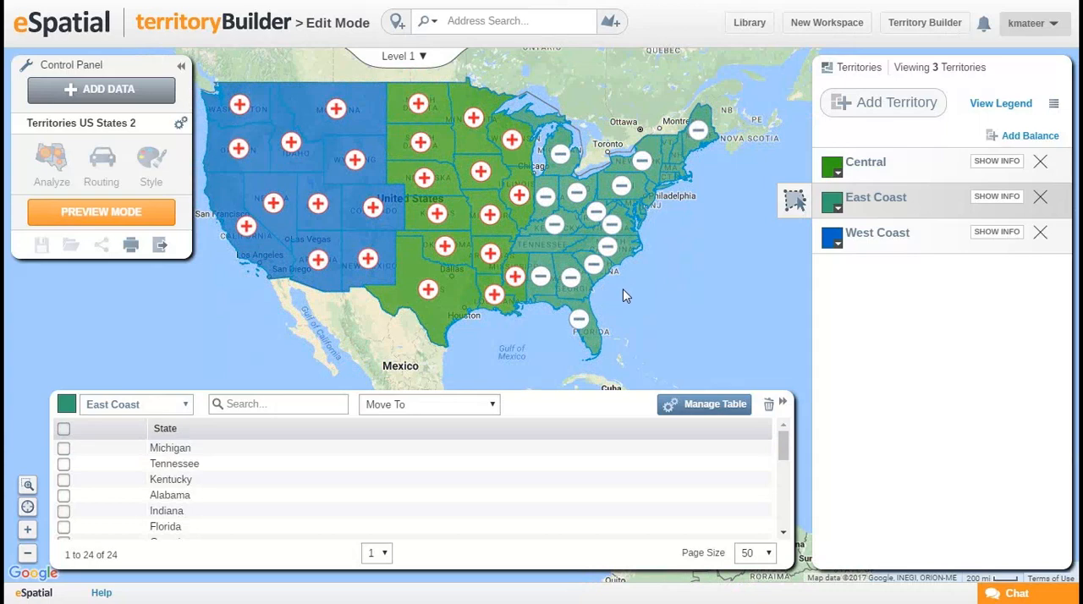
pyautogui.moveTo(423, 236); pyautogui.dragTo(461, 230)
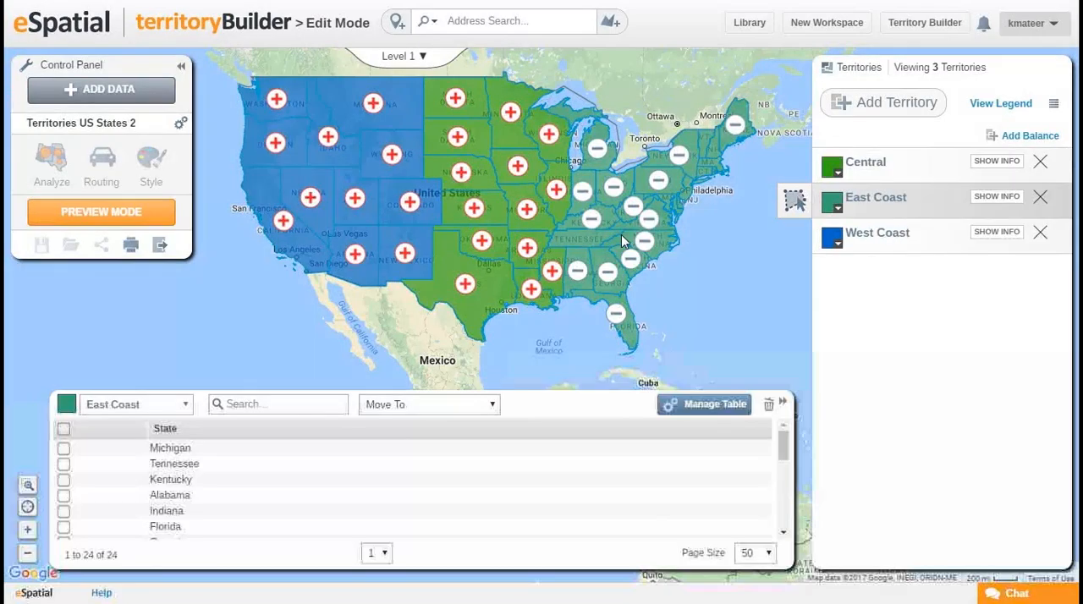
pyautogui.click(836, 210)
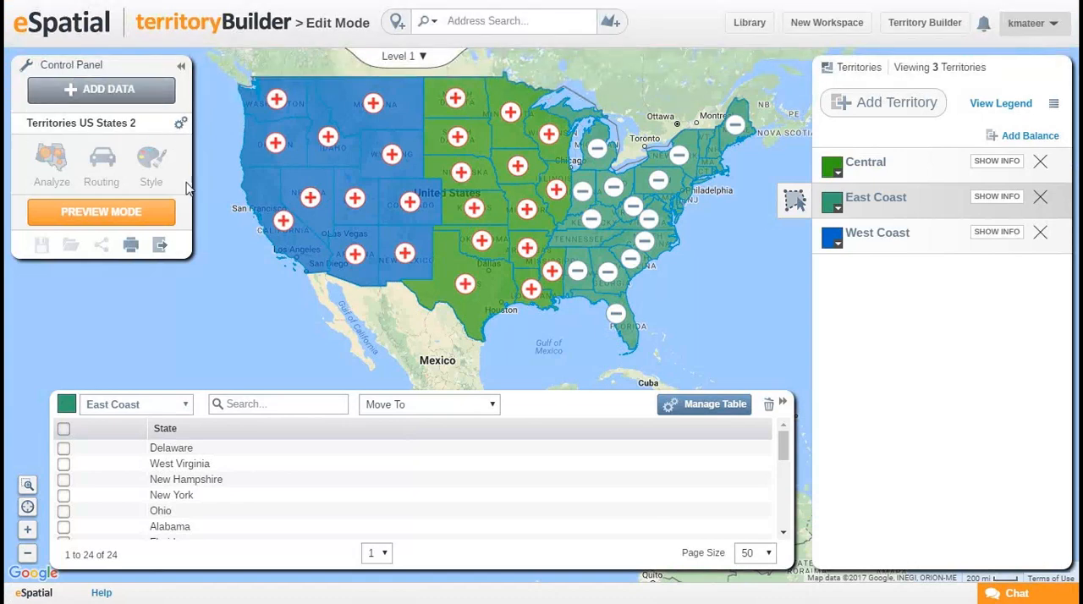
# Rename the Territories US States 2 dataset as Webinar Territories.
pyautogui.click(181, 126)
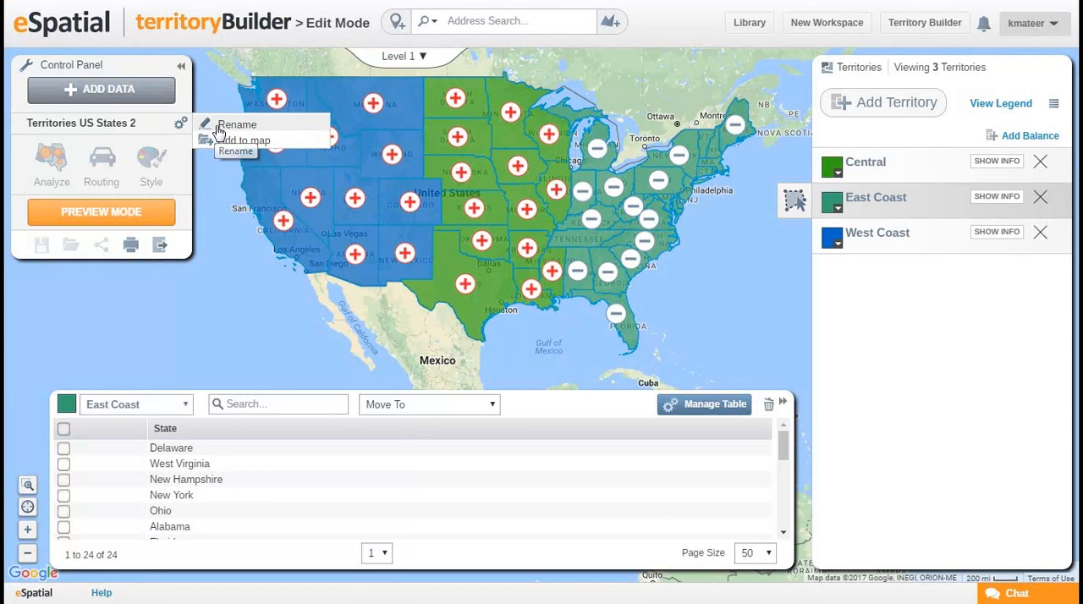
pyautogui.click(219, 127)
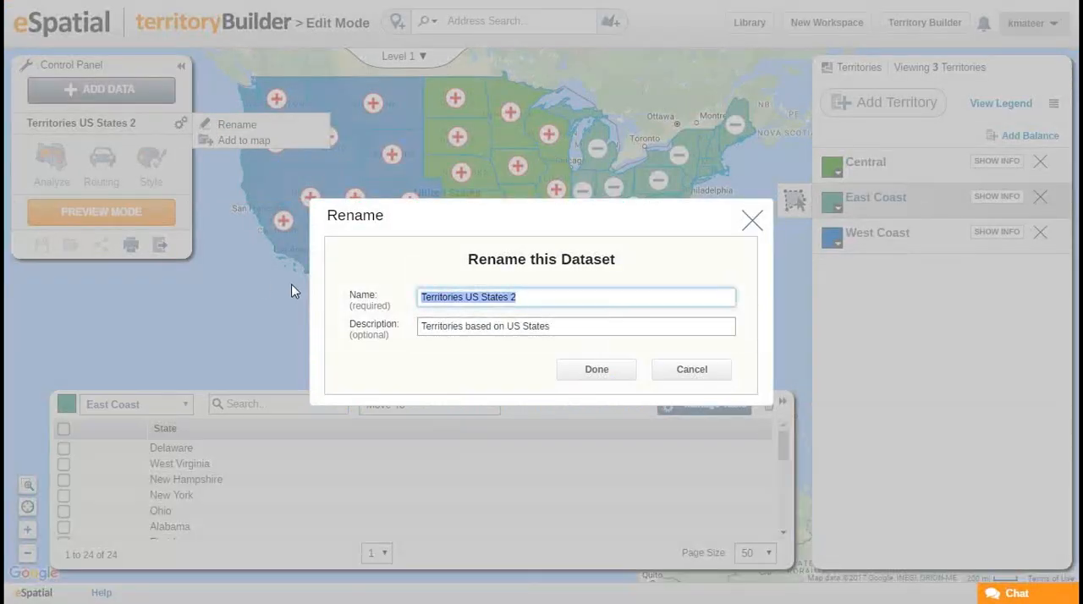
pyautogui.write('Webin')
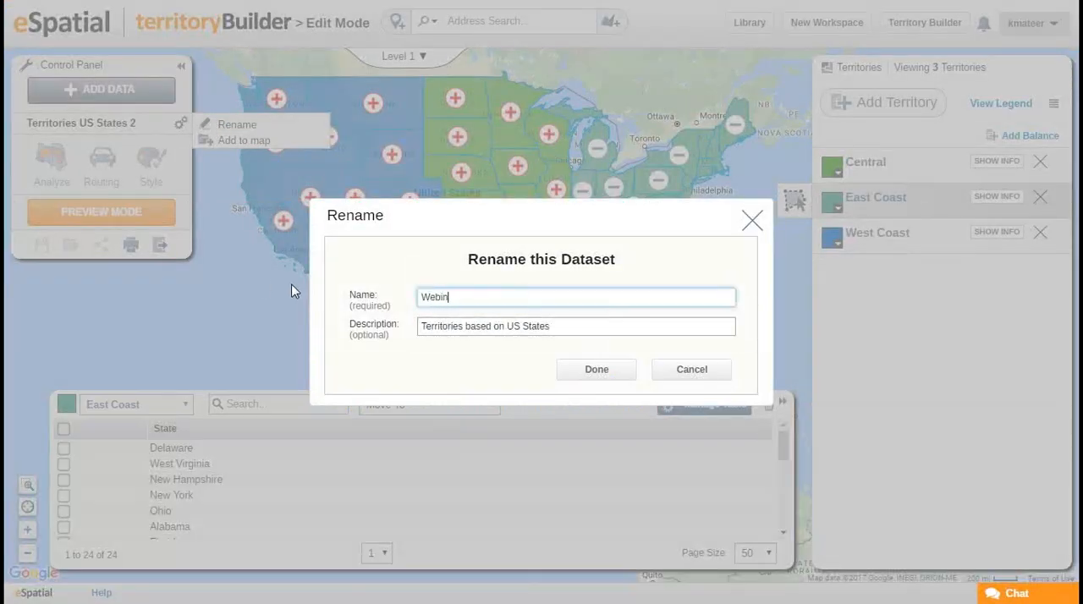
pyautogui.write('ar Territories')
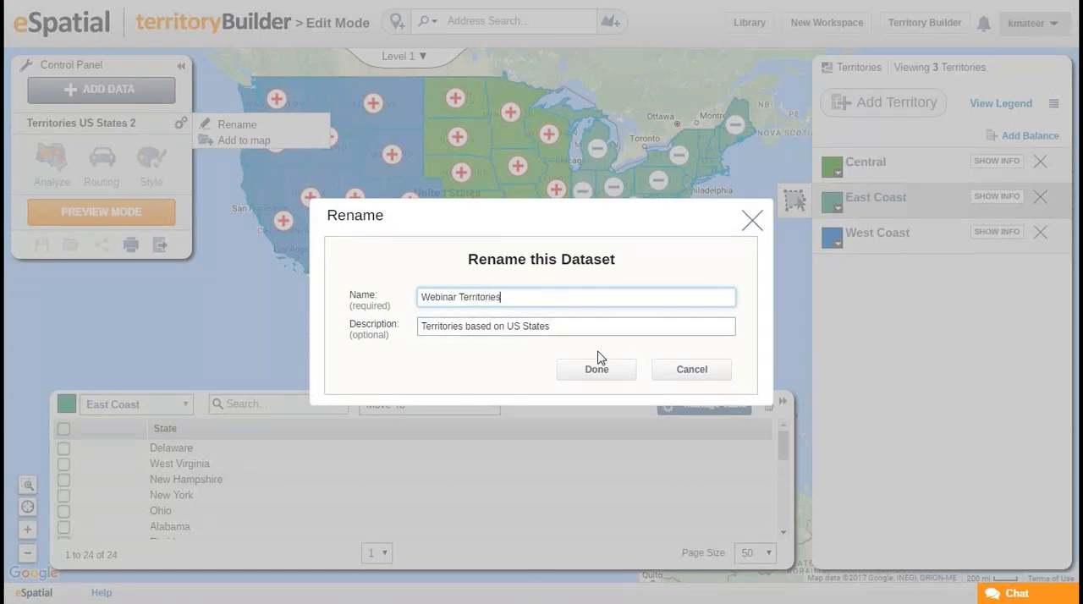
pyautogui.click(601, 373)
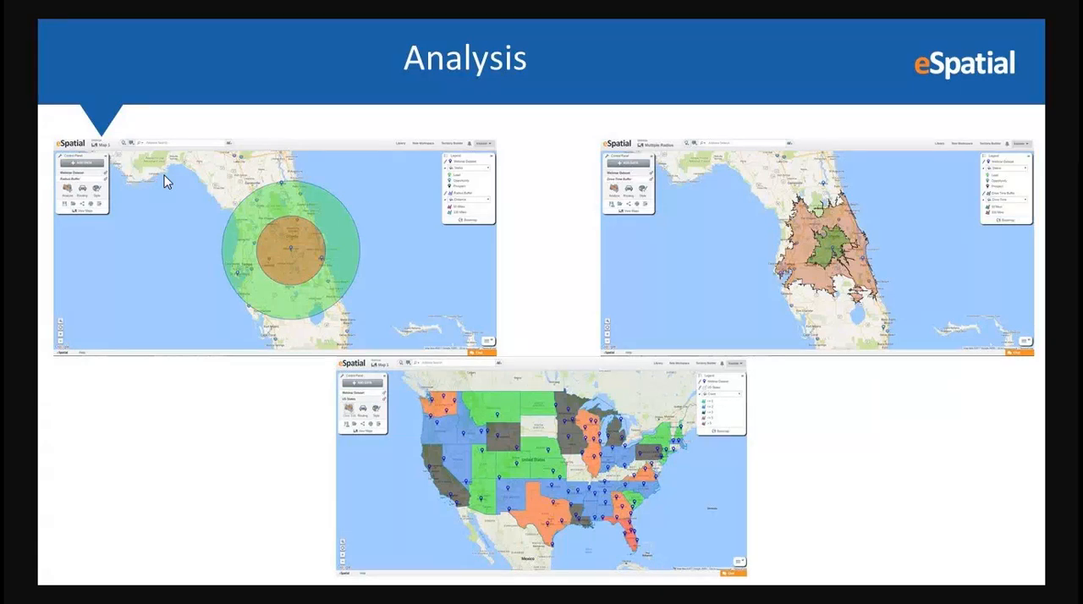
# Switch from the slides back to eSpatial and open Map 1 of the Webinar Workspace from the library.
pyautogui.hotkey('alt', 'Tab')
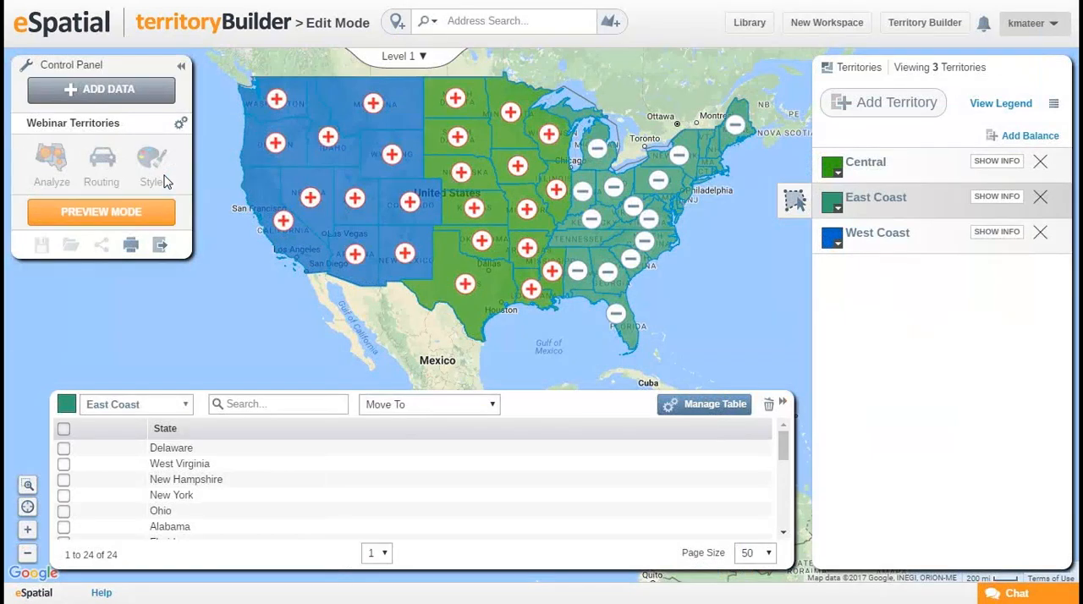
pyautogui.click(749, 25)
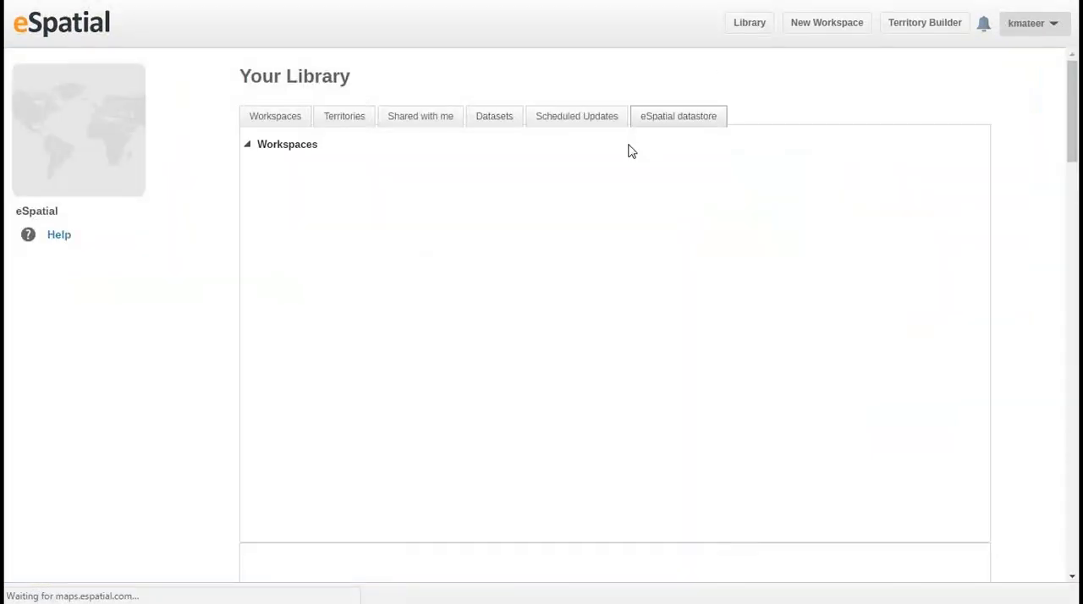
pyautogui.click(328, 225)
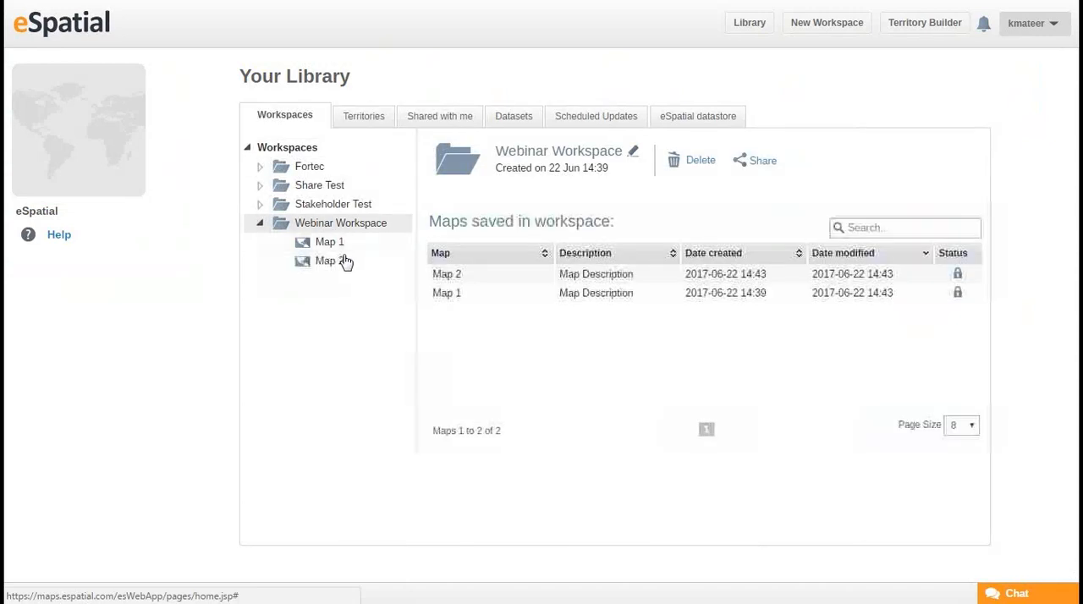
pyautogui.click(330, 244)
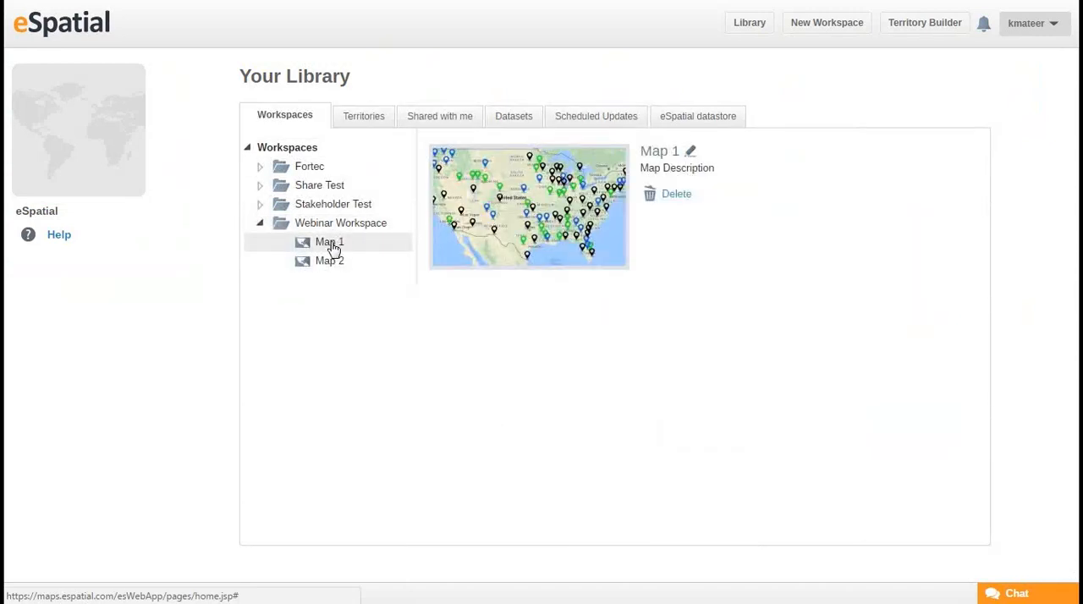
pyautogui.click(608, 256)
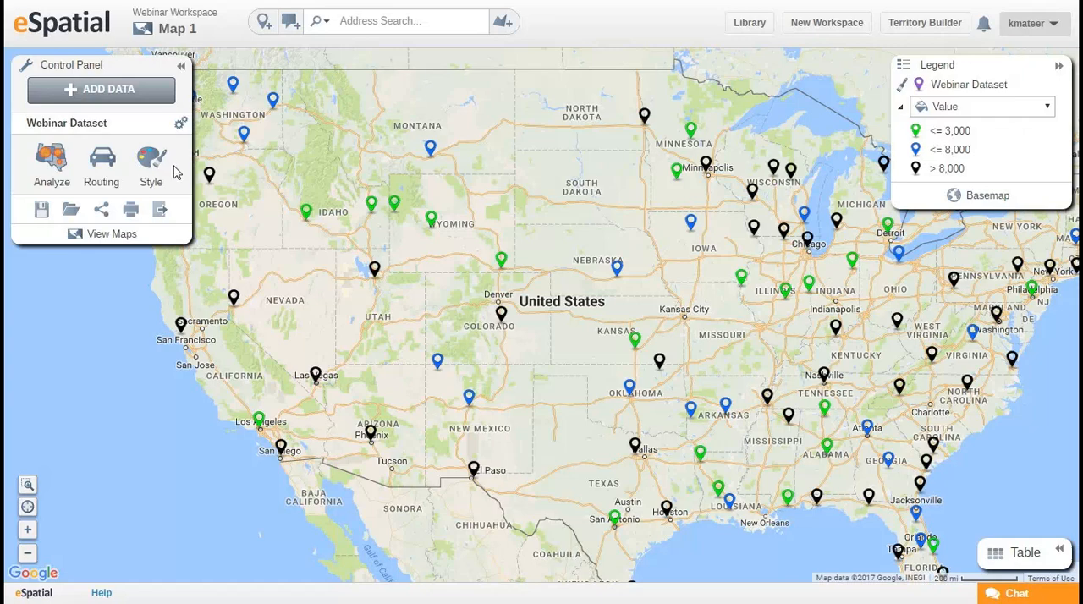
# Create a Regional Heatmap of the Webinar Dataset, adding US States from the eSpatial datastore as the region dataset.
pyautogui.click(49, 170)
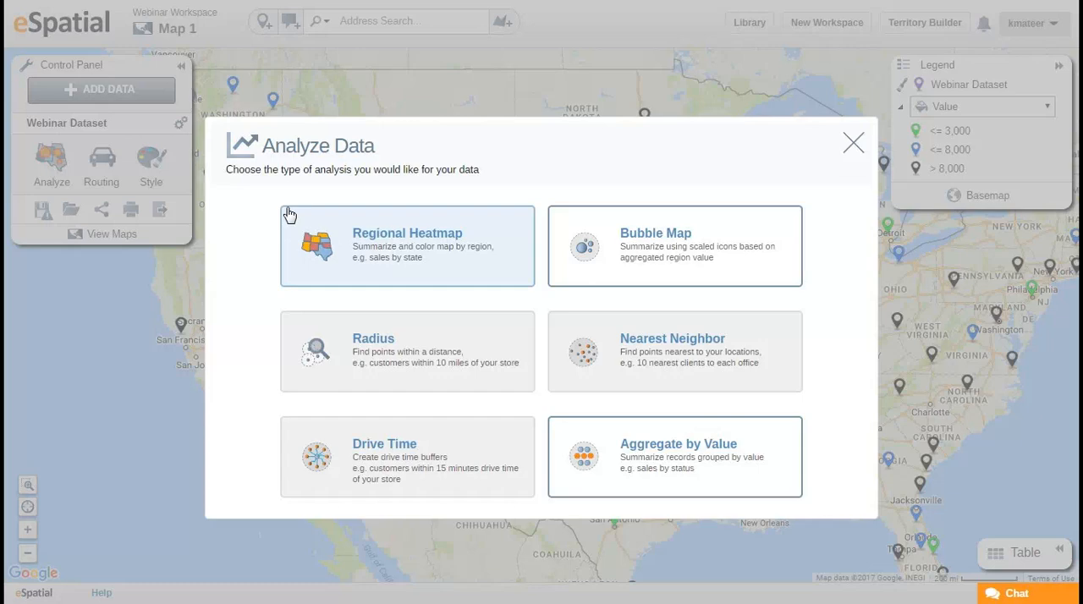
pyautogui.click(385, 248)
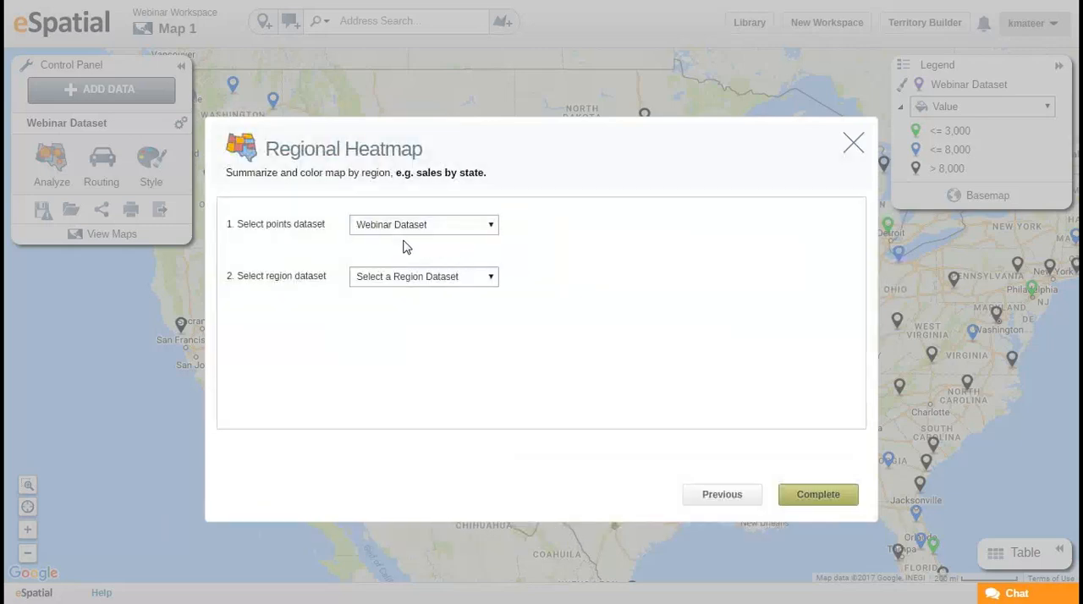
pyautogui.click(489, 280)
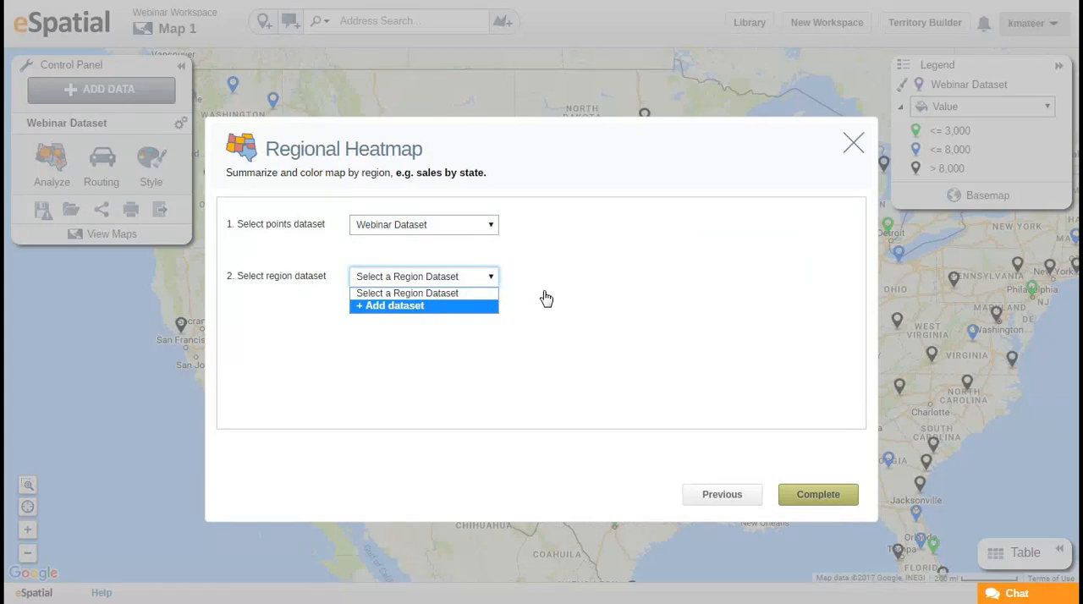
pyautogui.click(401, 302)
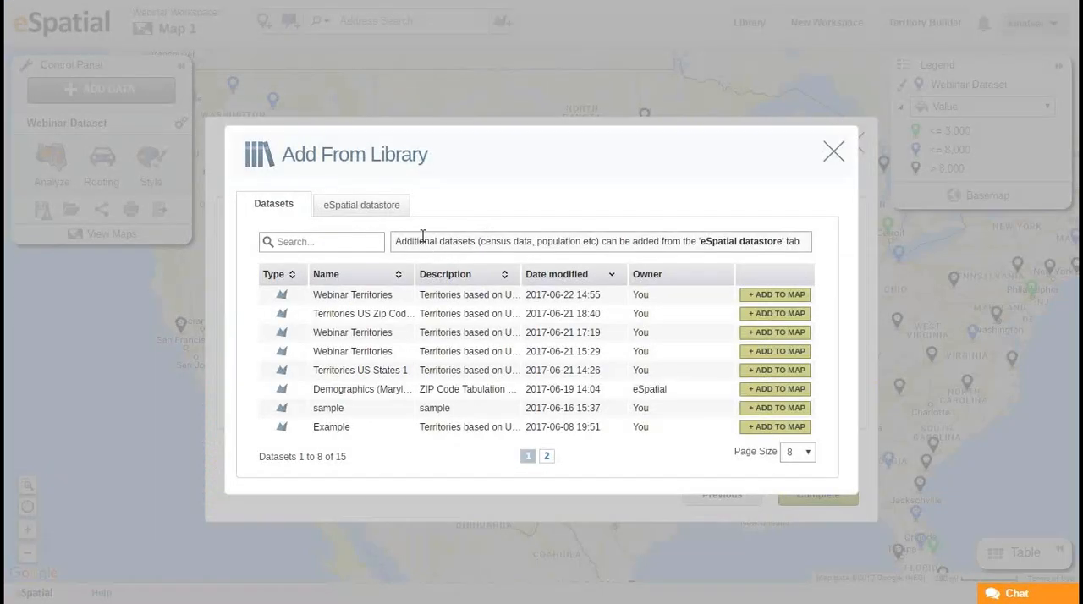
pyautogui.click(321, 241)
pyautogui.click(353, 210)
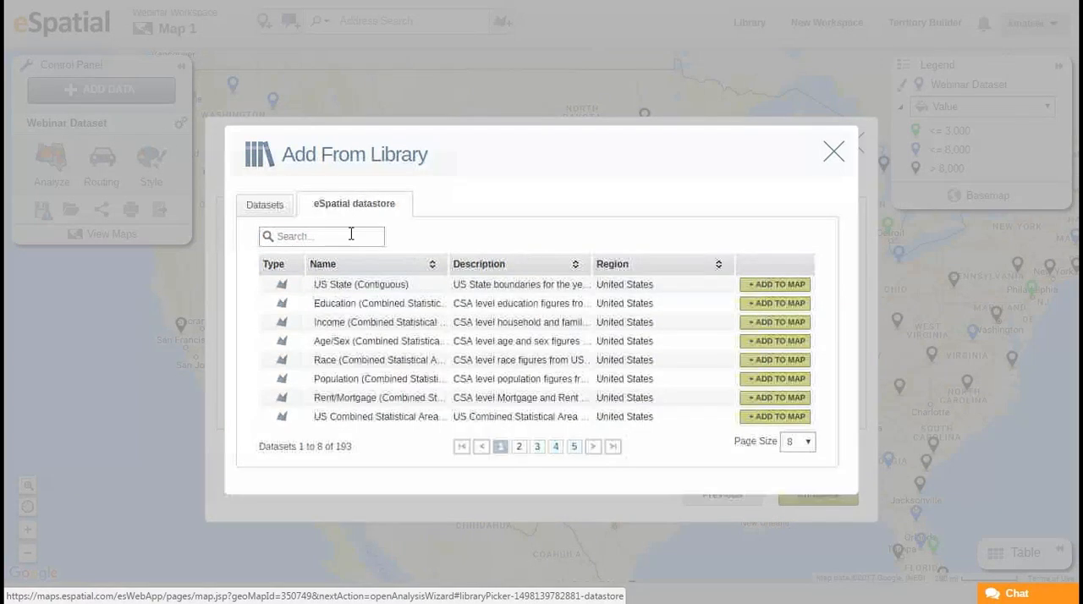
pyautogui.click(351, 235)
pyautogui.write('US States')
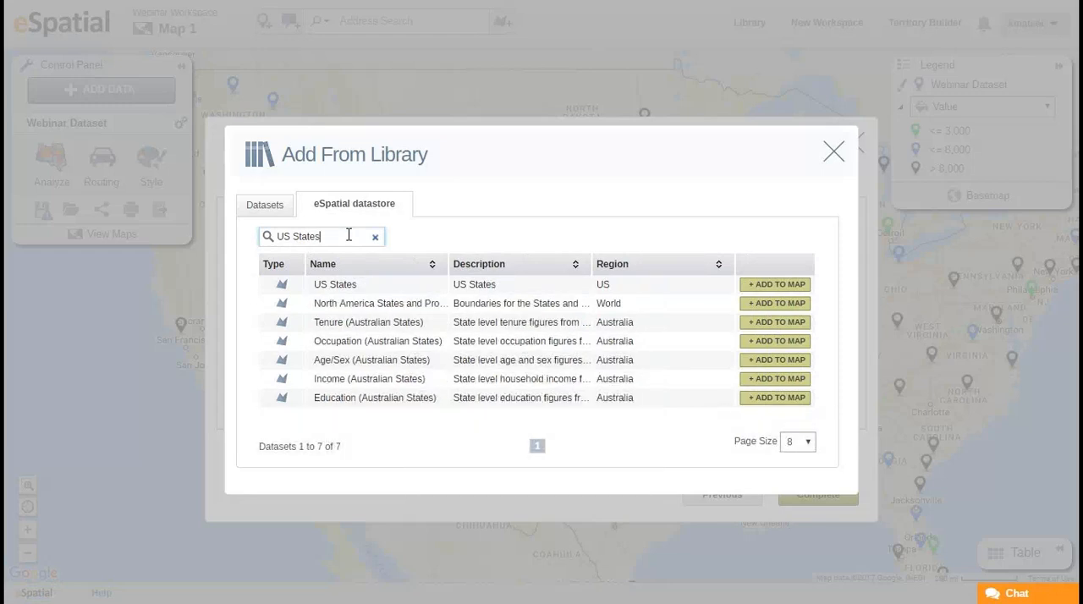
pyautogui.click(789, 286)
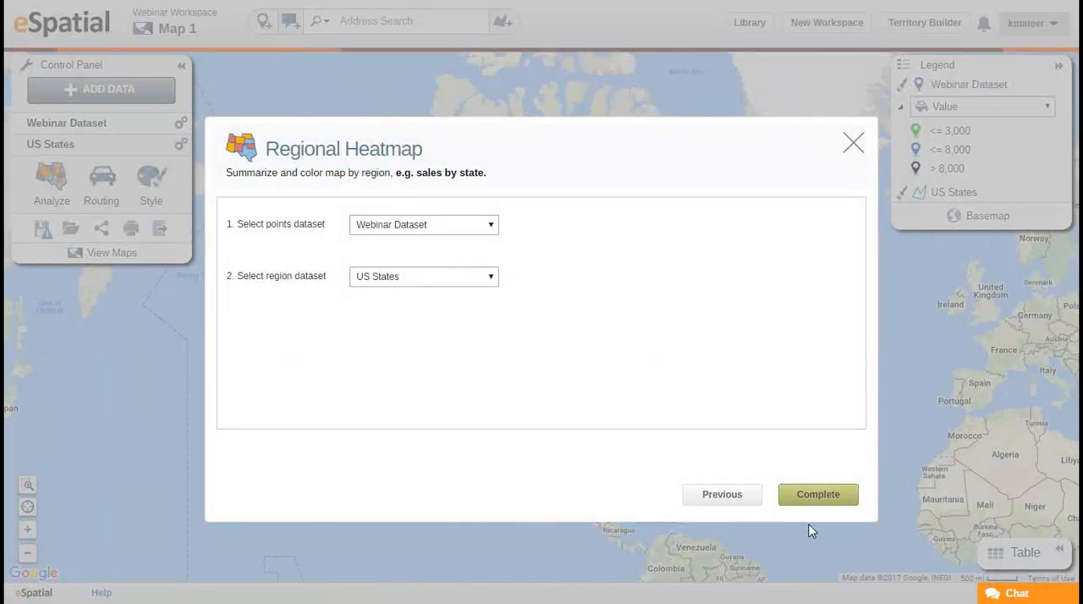
pyautogui.click(831, 495)
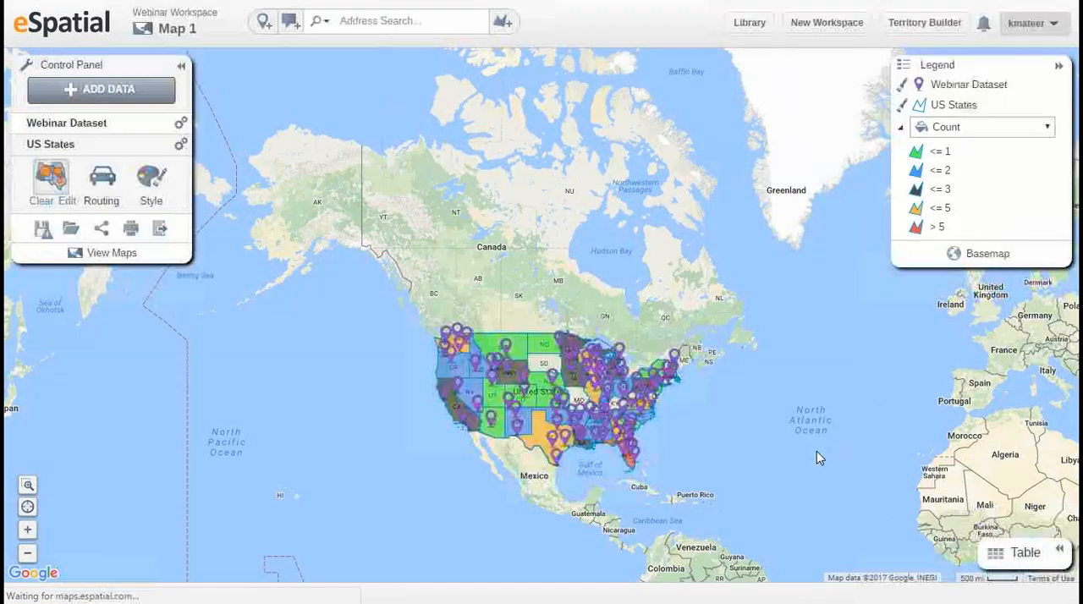
# Examine the heatmap's state colors and the summary details for Florida and Montana.
pyautogui.moveTo(709, 483); pyautogui.dragTo(703, 433)
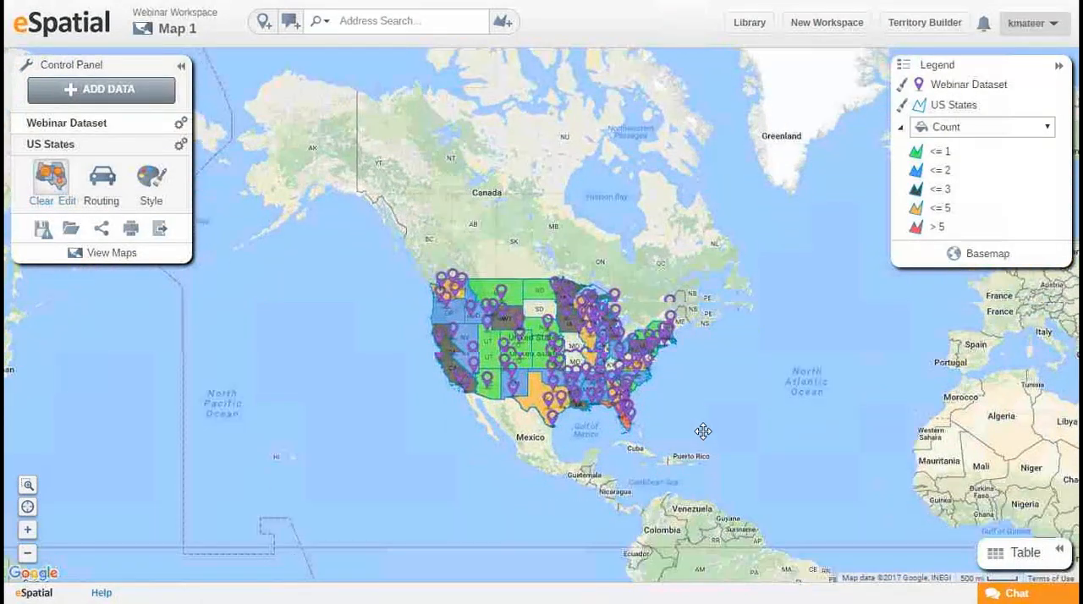
pyautogui.scroll(1, 597, 392)
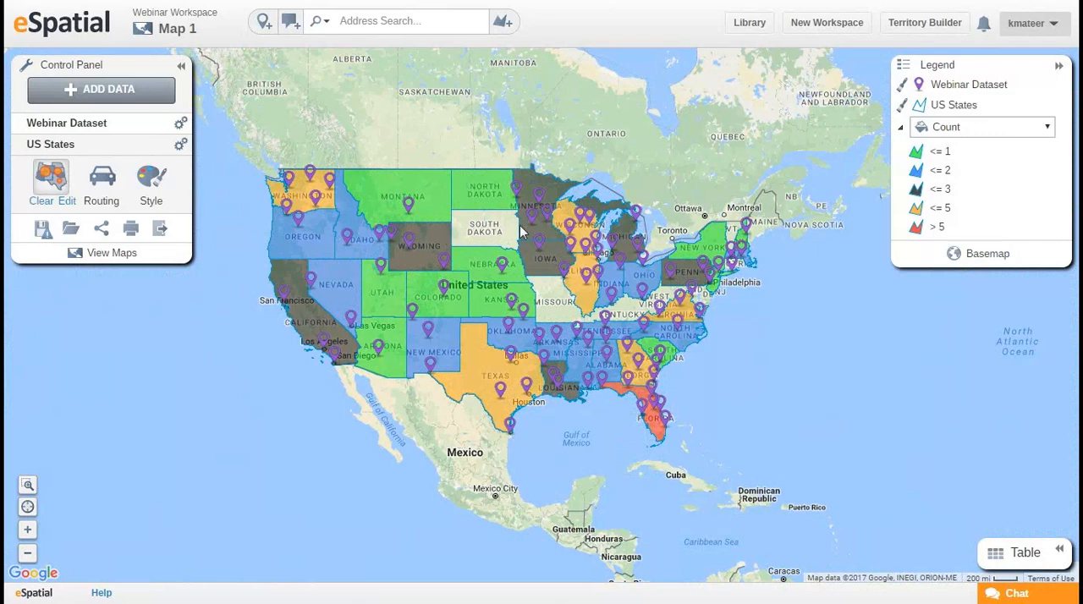
pyautogui.moveTo(523, 227); pyautogui.dragTo(548, 227)
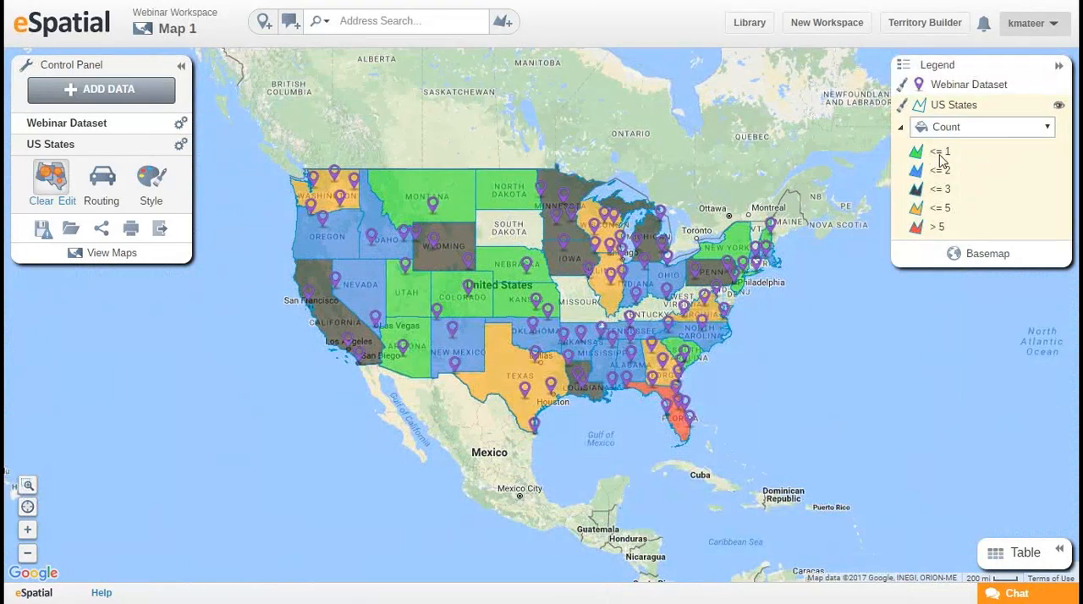
pyautogui.moveTo(581, 319); pyautogui.dragTo(569, 313)
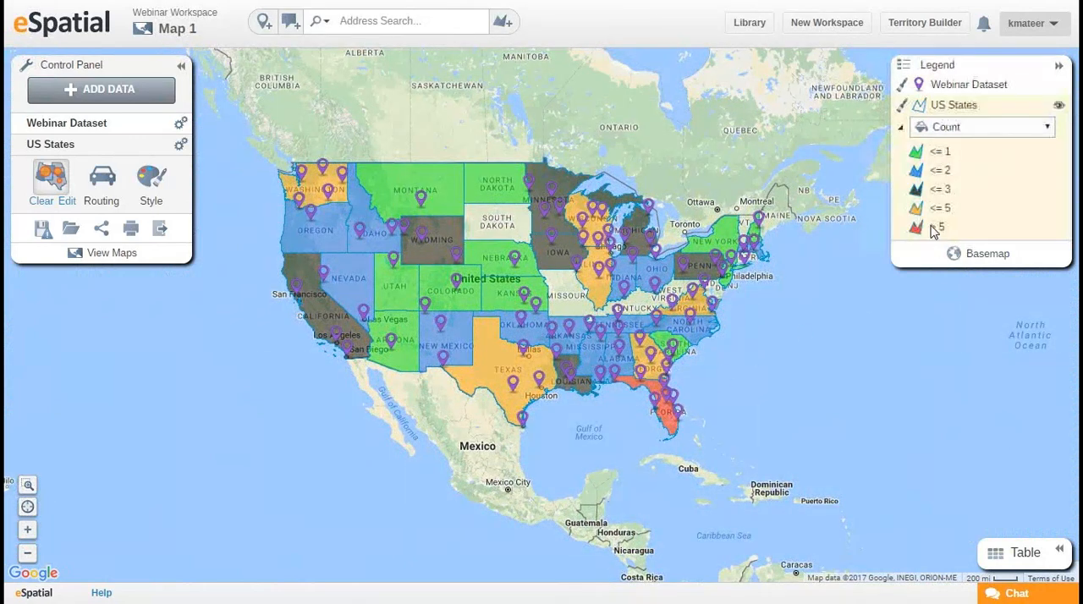
pyautogui.click(665, 420)
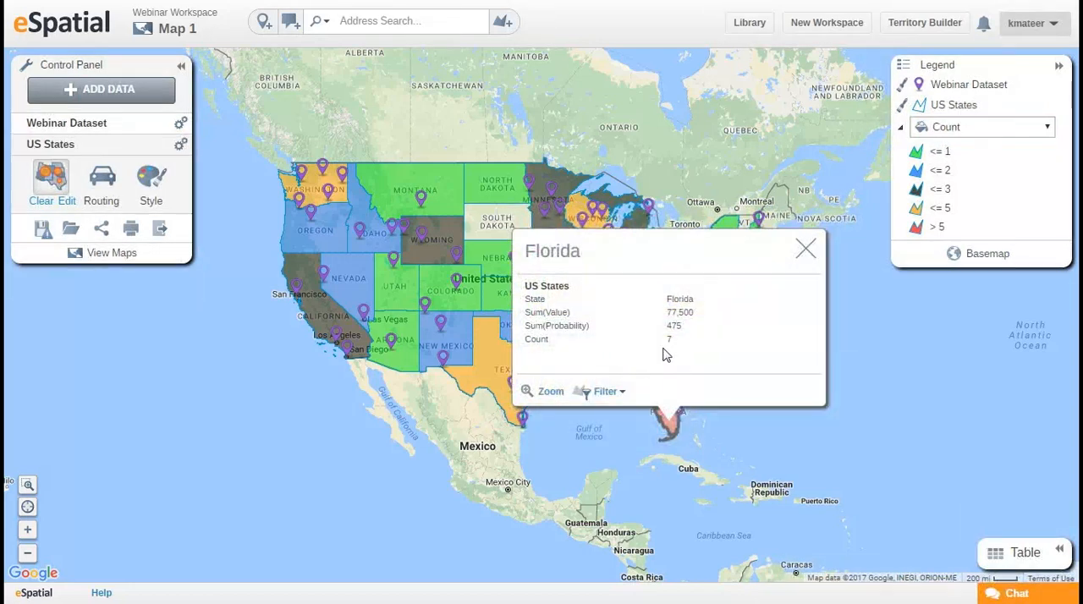
pyautogui.click(810, 249)
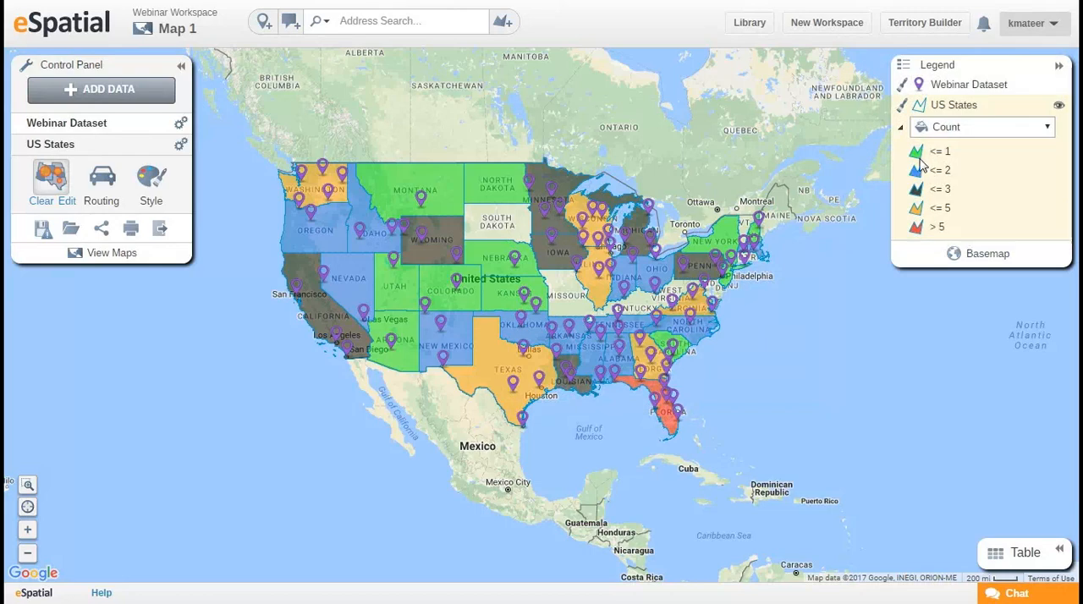
pyautogui.click(449, 196)
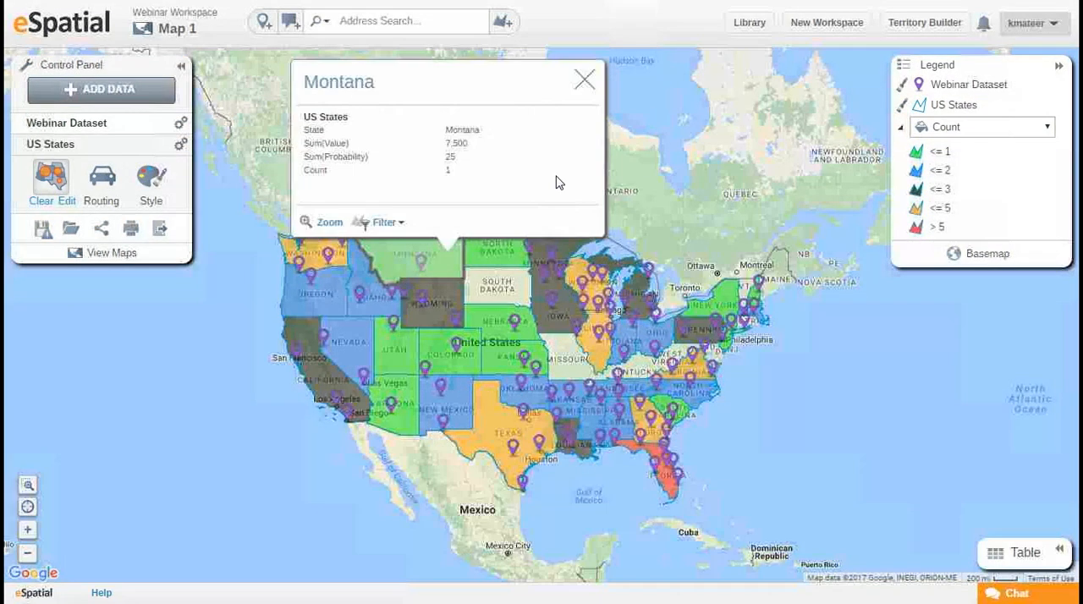
pyautogui.click(584, 80)
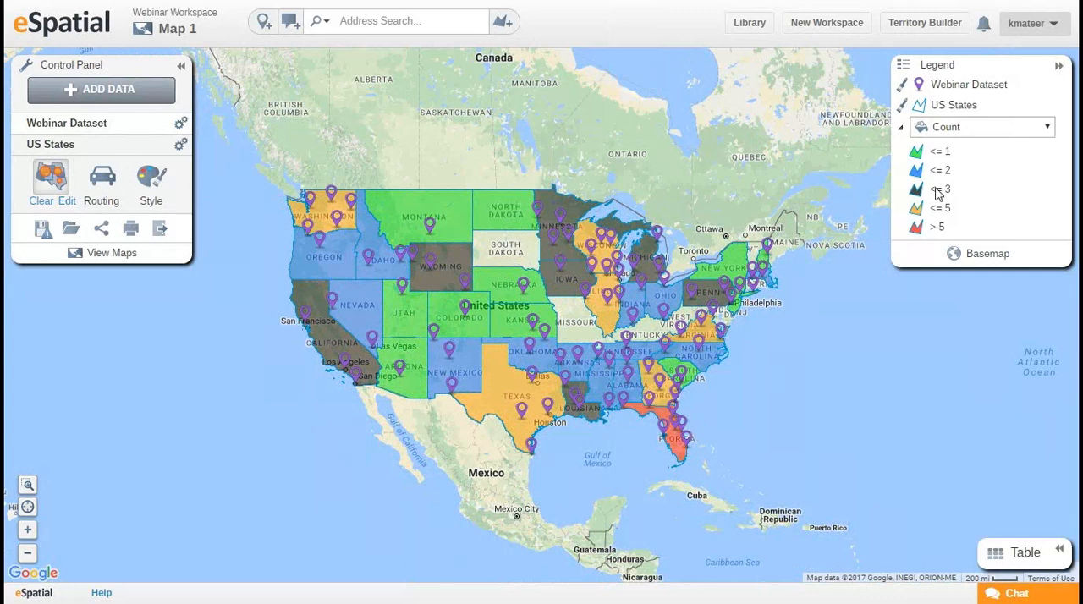
# Color the US States heatmap by Sum(Value), and clear the regional heatmap from the map.
pyautogui.click(1024, 127)
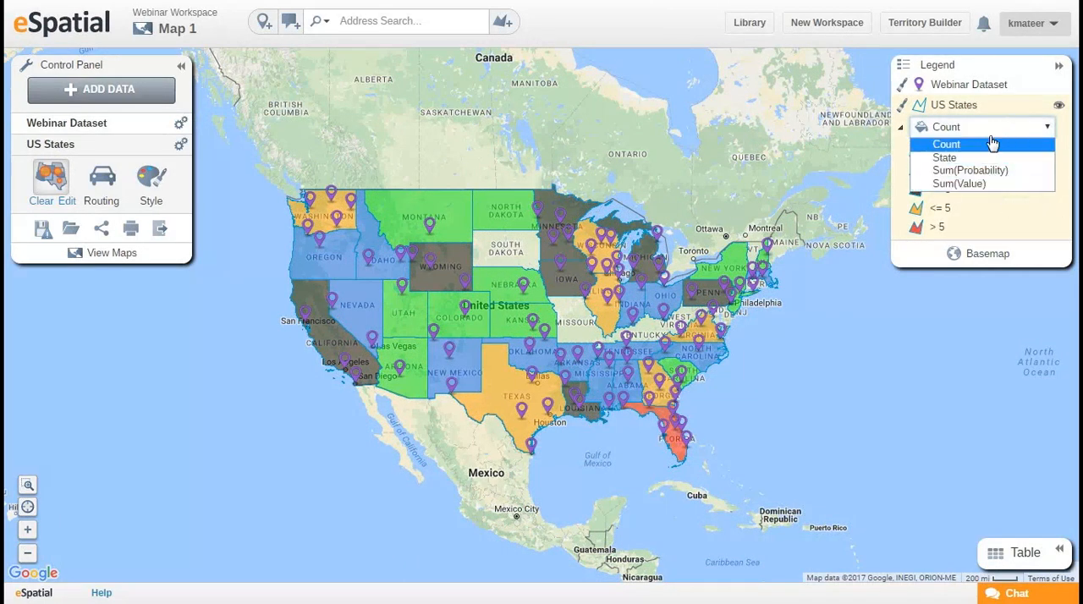
pyautogui.click(984, 185)
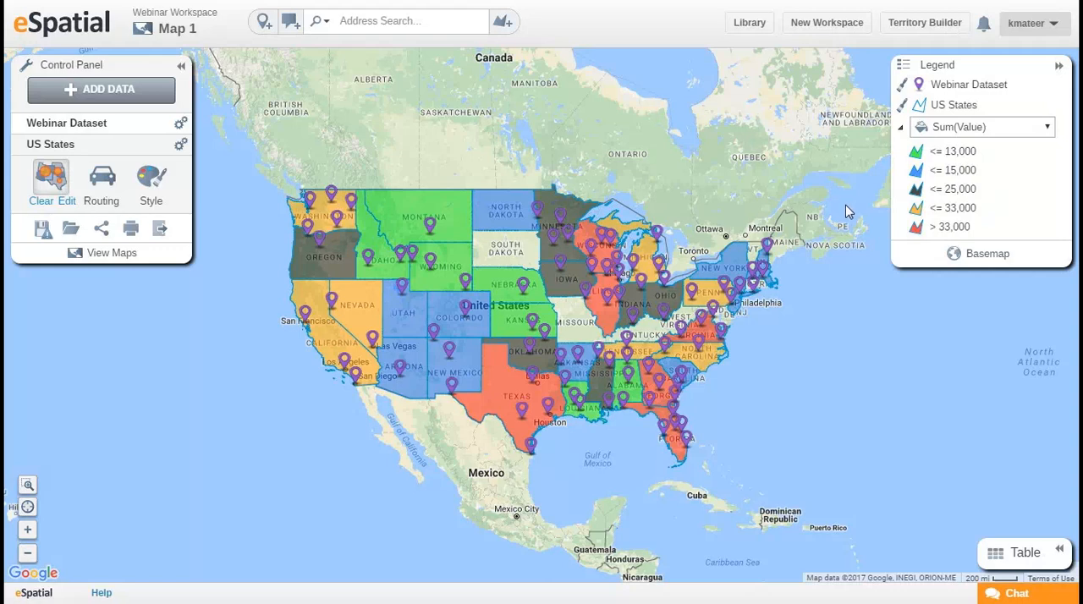
pyautogui.click(47, 237)
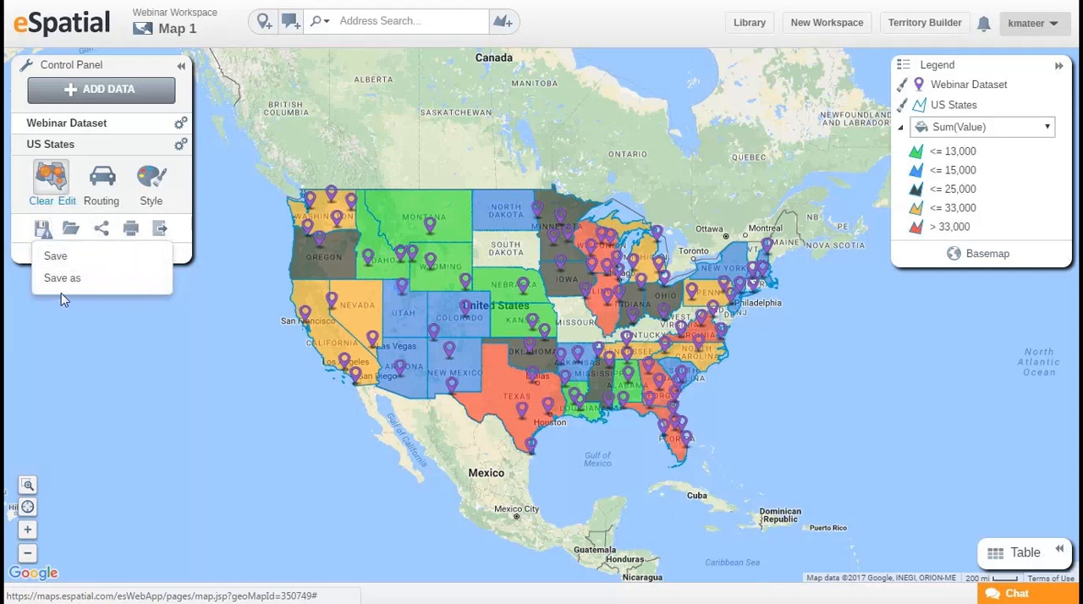
pyautogui.click(45, 237)
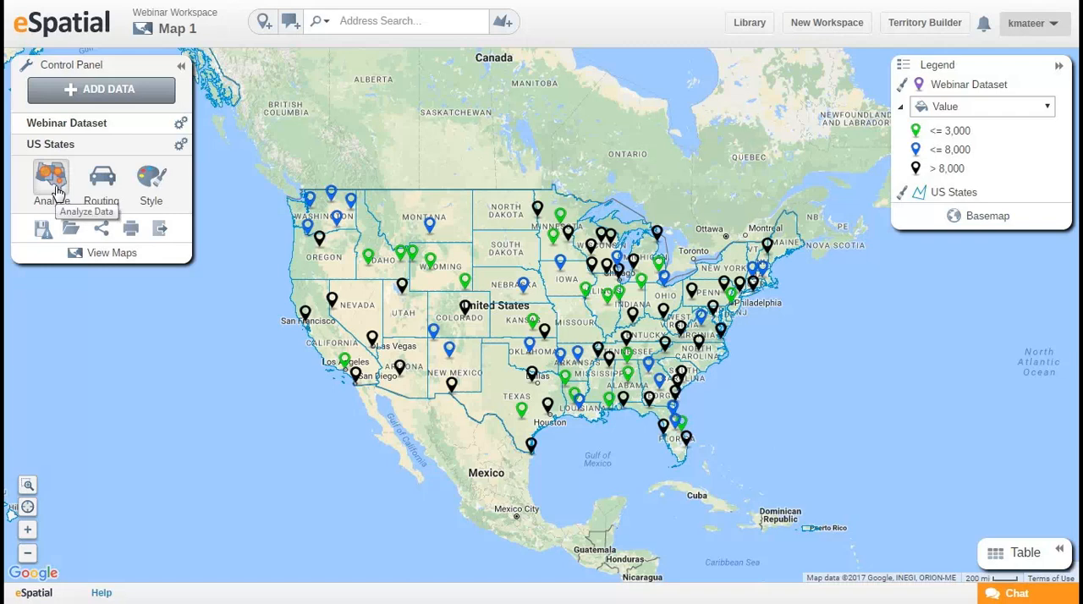
# Review the analysis types available for the map data and close the list without choosing one.
pyautogui.click(52, 182)
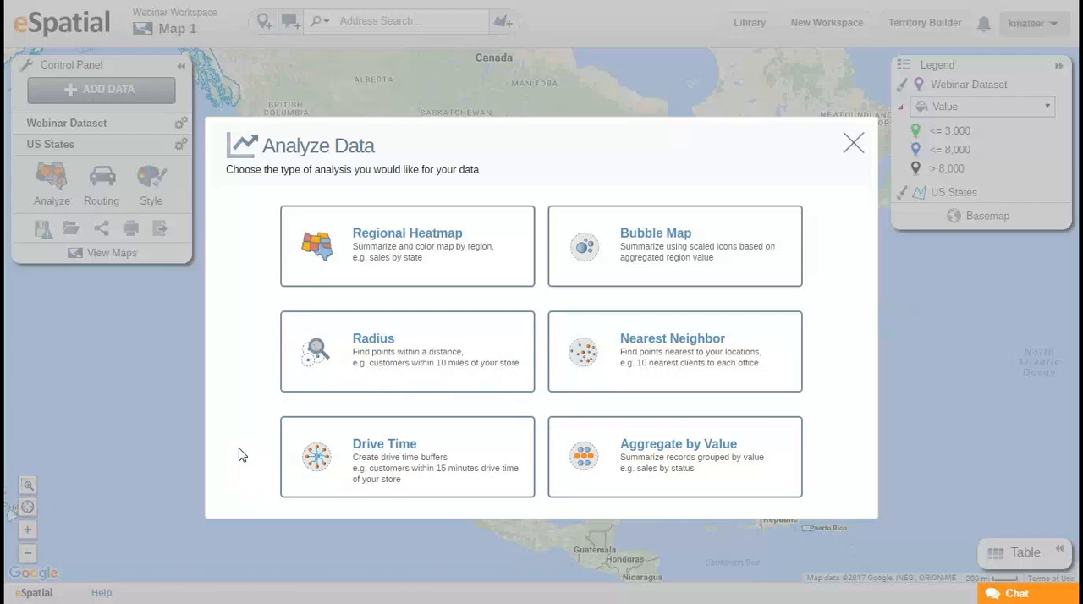
pyautogui.click(855, 149)
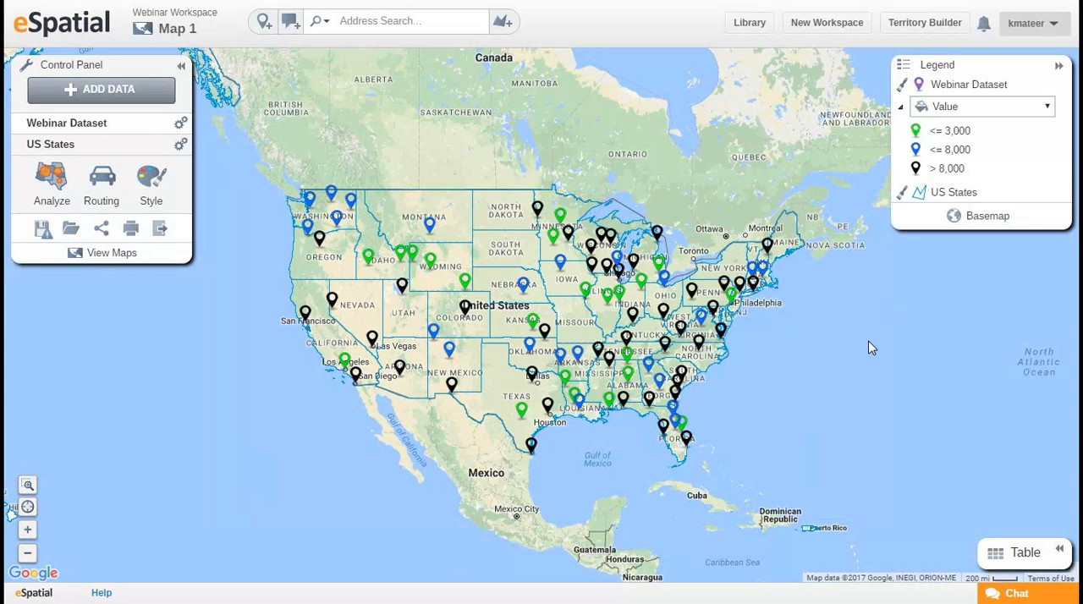
# Open the radius buffer settings for the Auld Media point near Orlando, Florida.
pyautogui.moveTo(772, 341); pyautogui.dragTo(671, 184)
pyautogui.scroll(2, 581, 287)
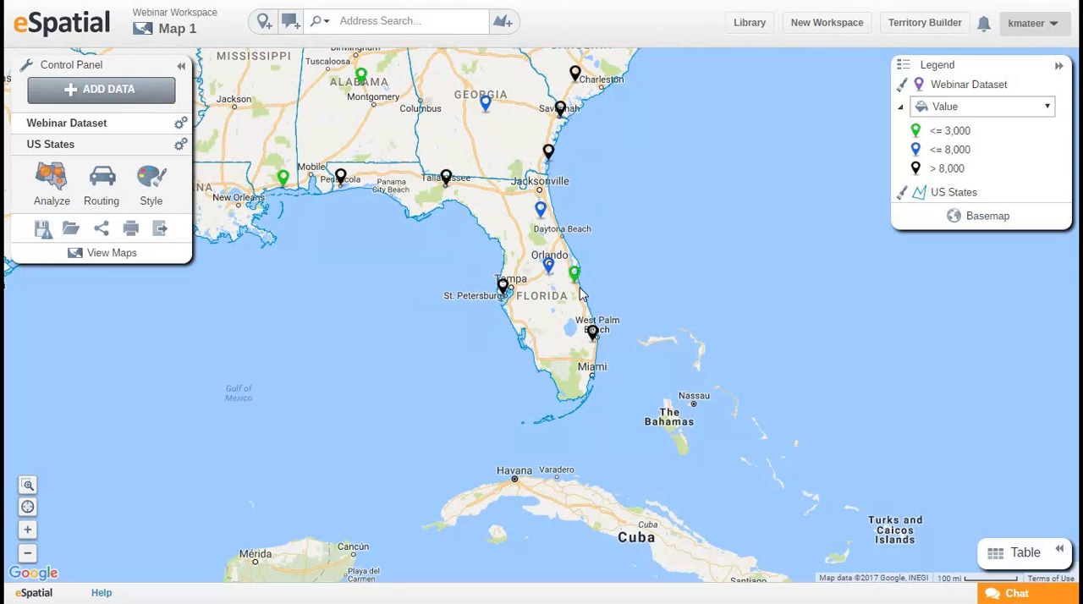
pyautogui.moveTo(648, 212); pyautogui.dragTo(680, 227)
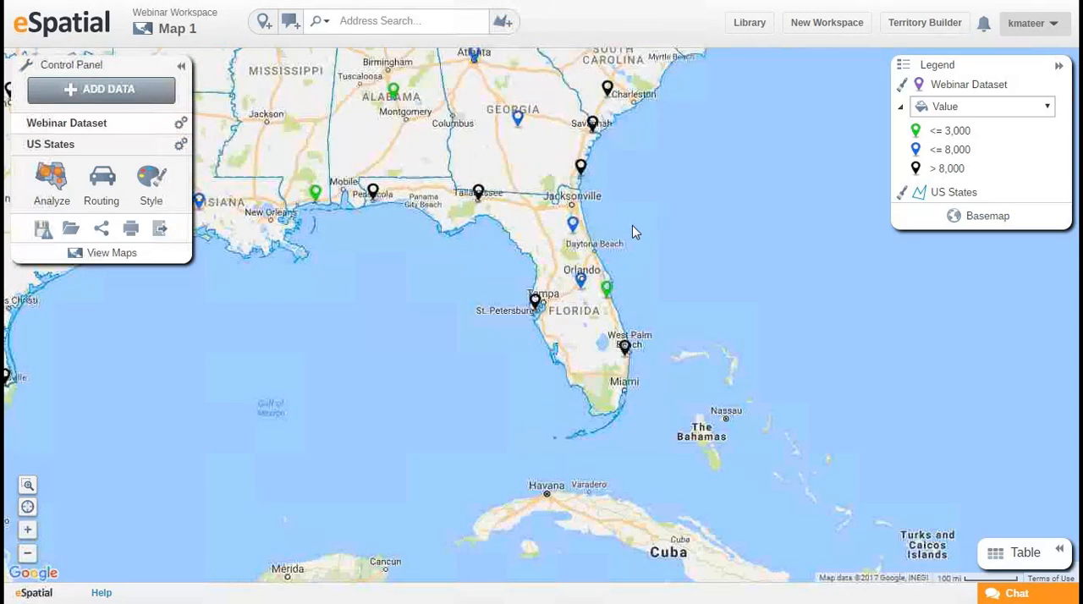
pyautogui.click(582, 285)
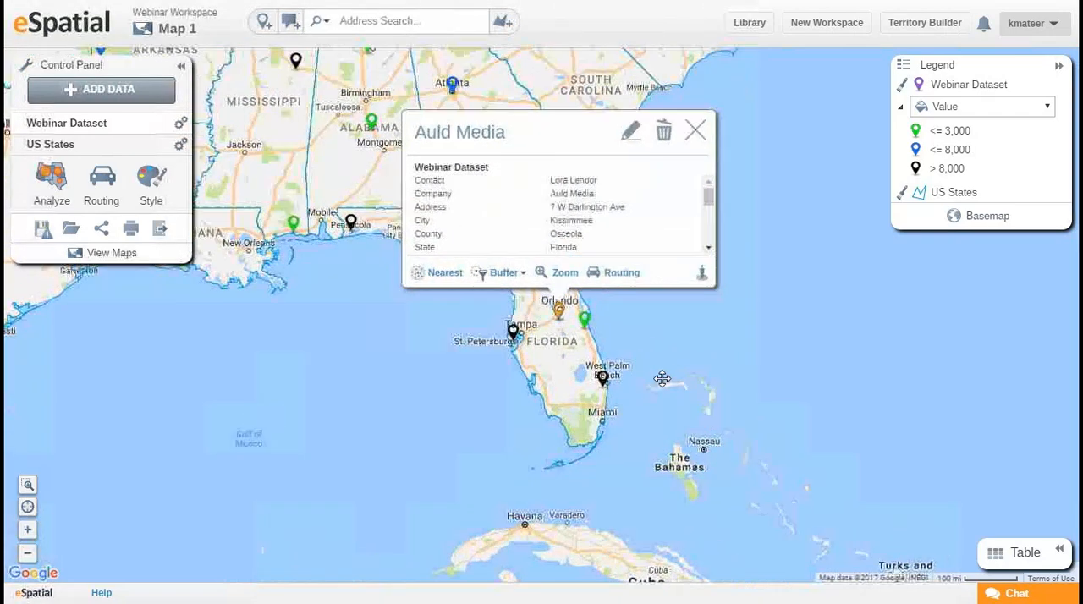
pyautogui.click(511, 287)
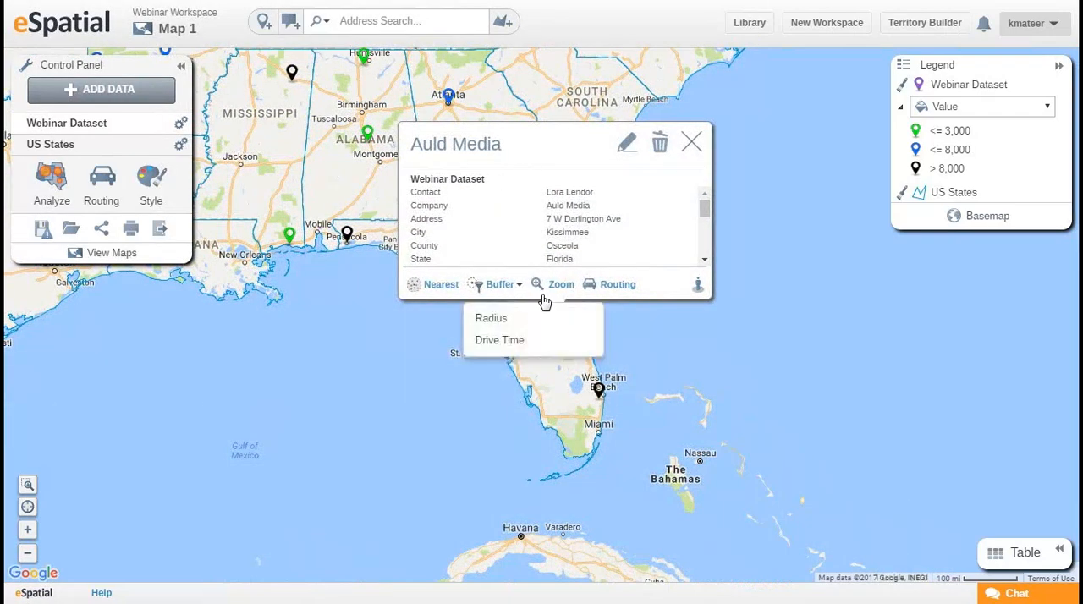
pyautogui.click(512, 319)
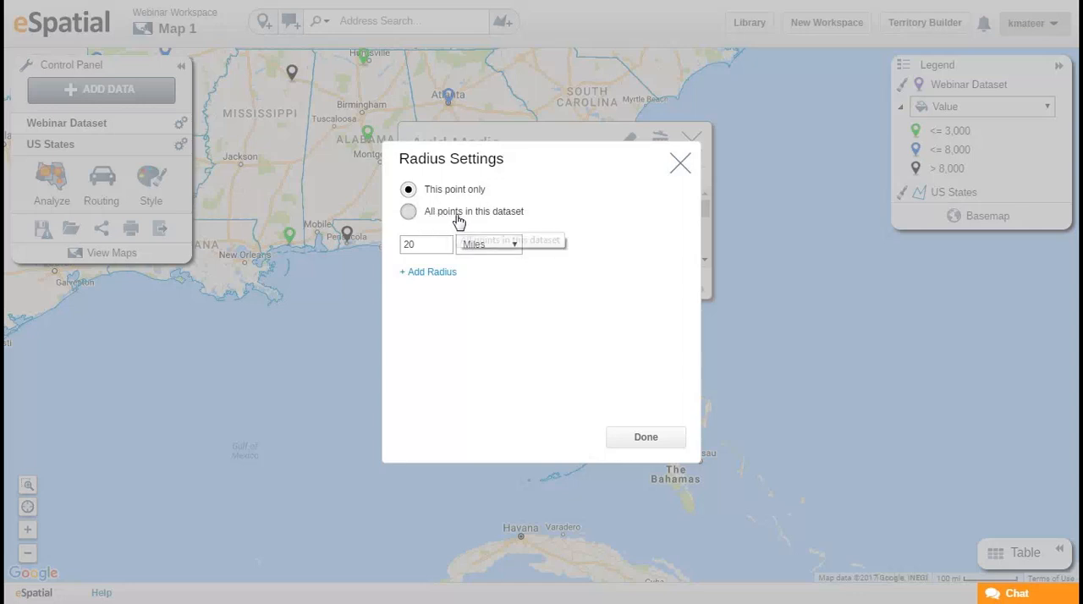
# Create 50-mile and 100-mile radius buffers around the Auld Media point only, and close the buffer's details.
pyautogui.click(440, 248)
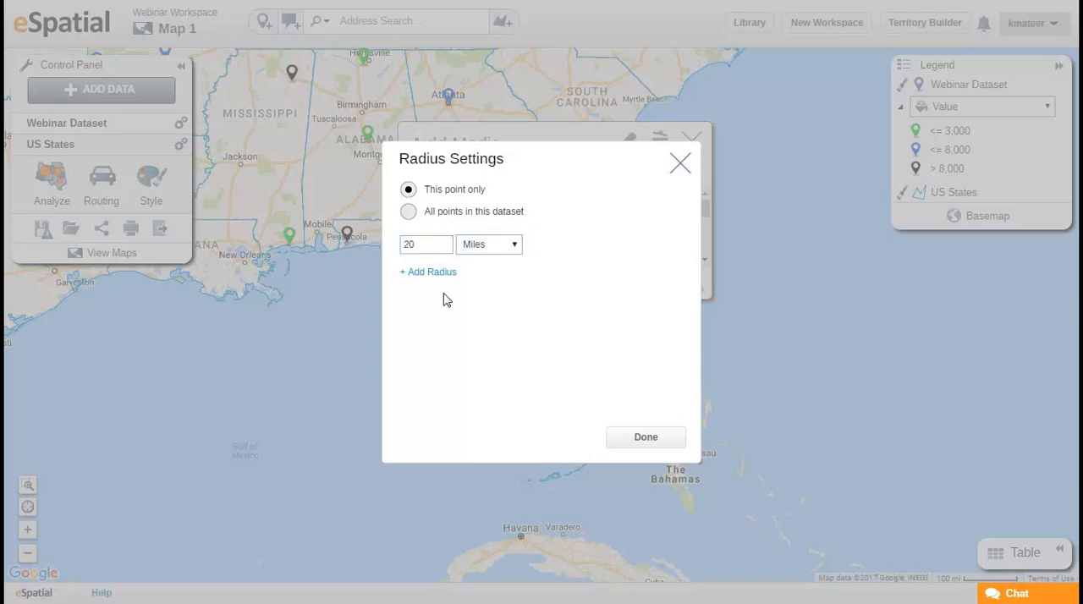
pyautogui.moveTo(411, 244); pyautogui.dragTo(396, 246)
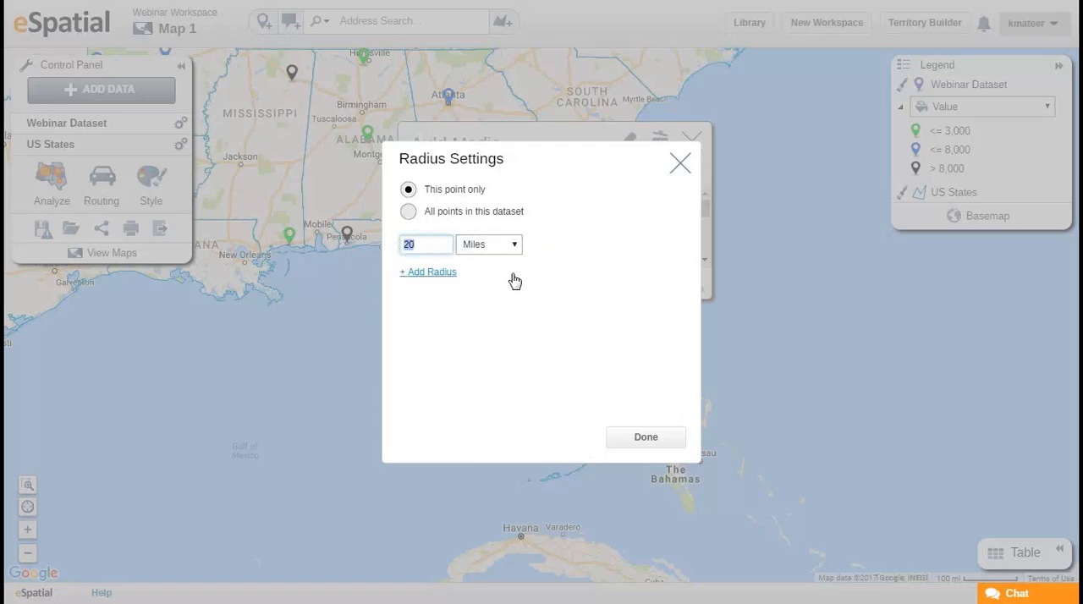
pyautogui.write('50')
pyautogui.click(508, 350)
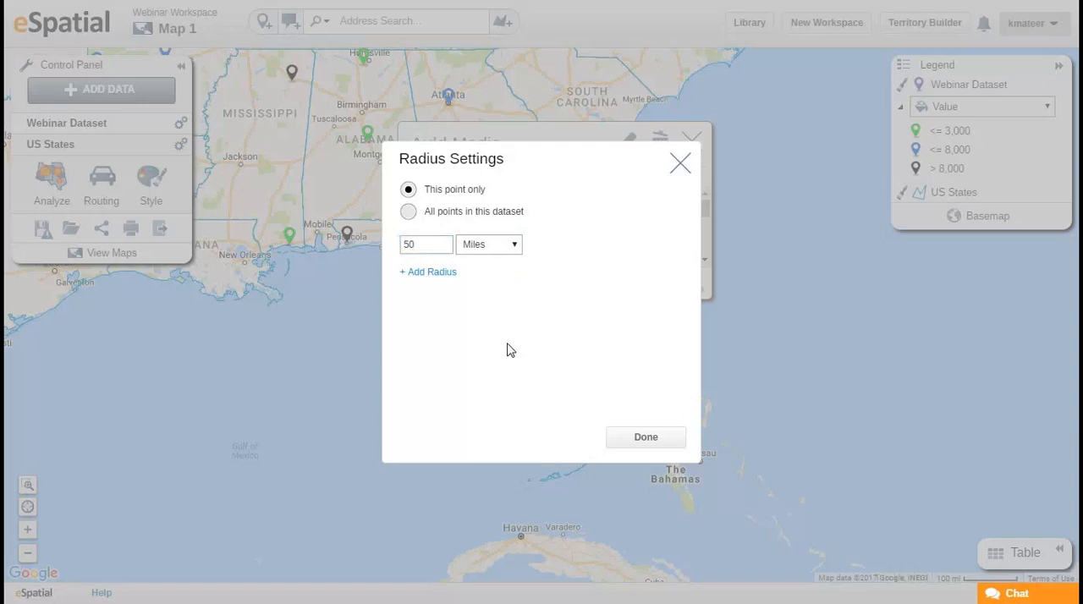
pyautogui.click(415, 275)
pyautogui.write('100')
pyautogui.click(546, 402)
pyautogui.click(653, 448)
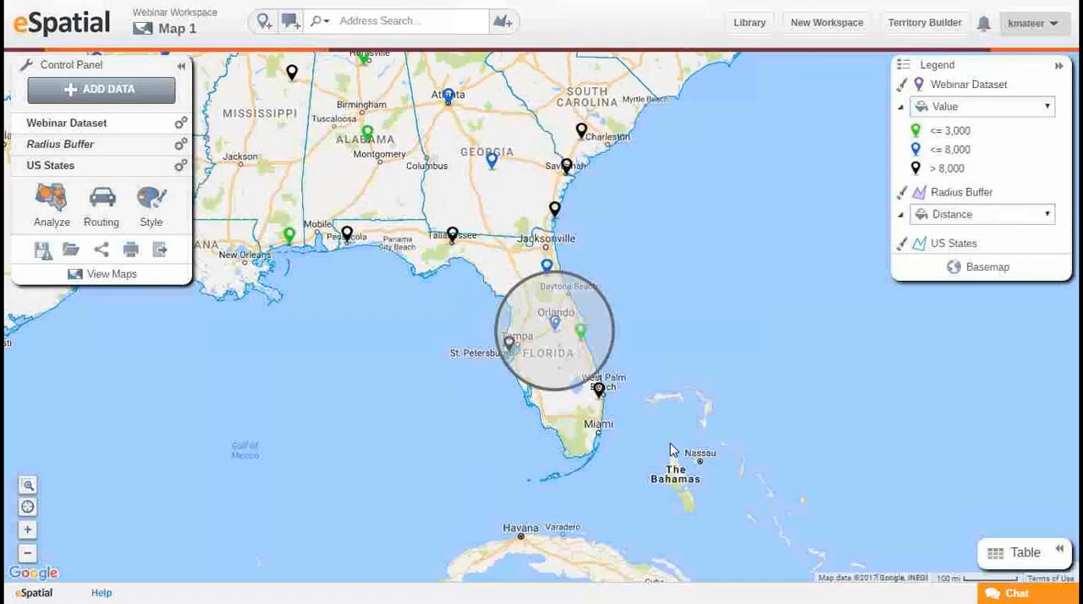
pyautogui.click(692, 158)
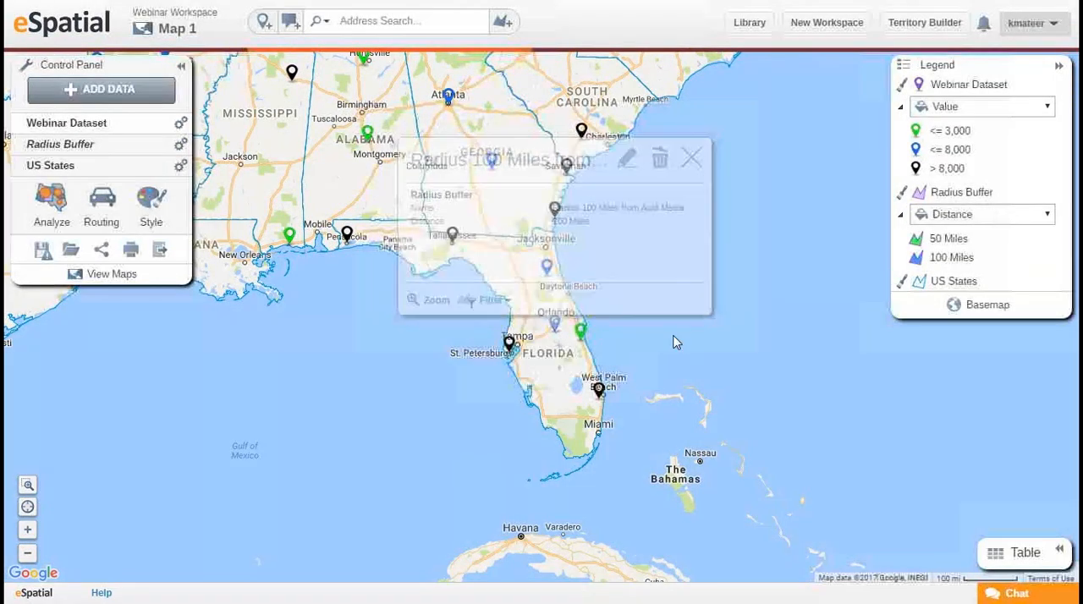
# Filter the Webinar Dataset to the 100-mile radius around Auld Media.
pyautogui.moveTo(633, 407); pyautogui.dragTo(631, 388)
pyautogui.scroll(1, 630, 387)
pyautogui.moveTo(633, 252); pyautogui.dragTo(759, 328)
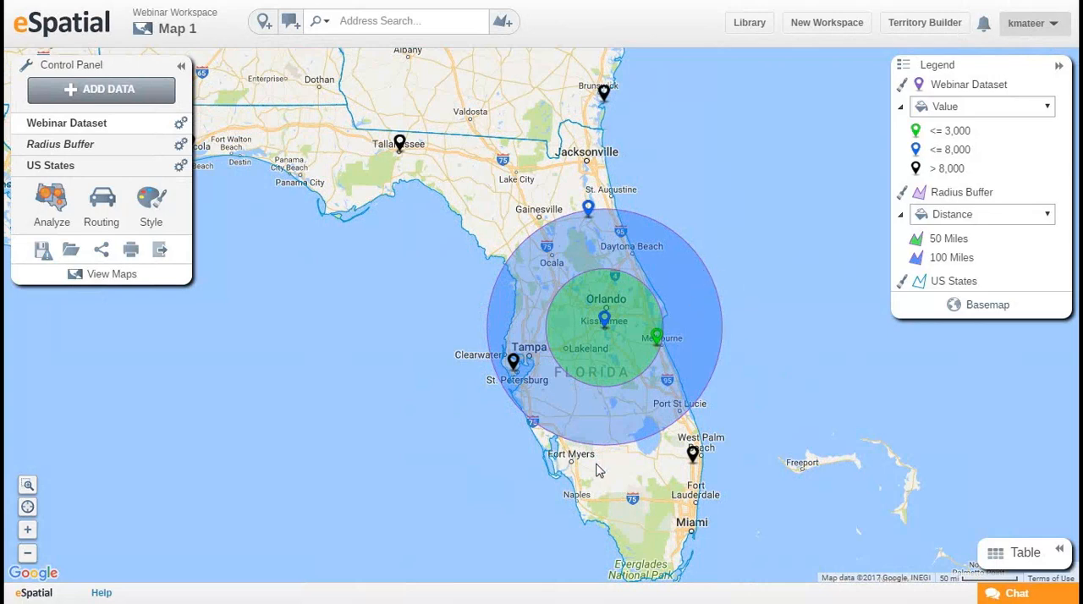
pyautogui.moveTo(793, 402); pyautogui.dragTo(781, 415)
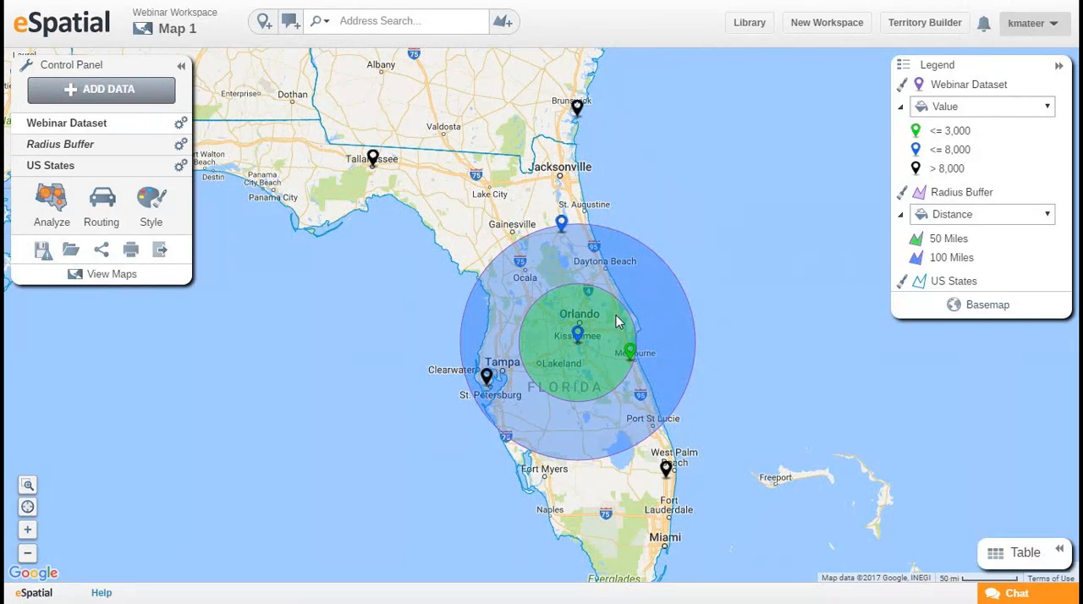
pyautogui.click(670, 325)
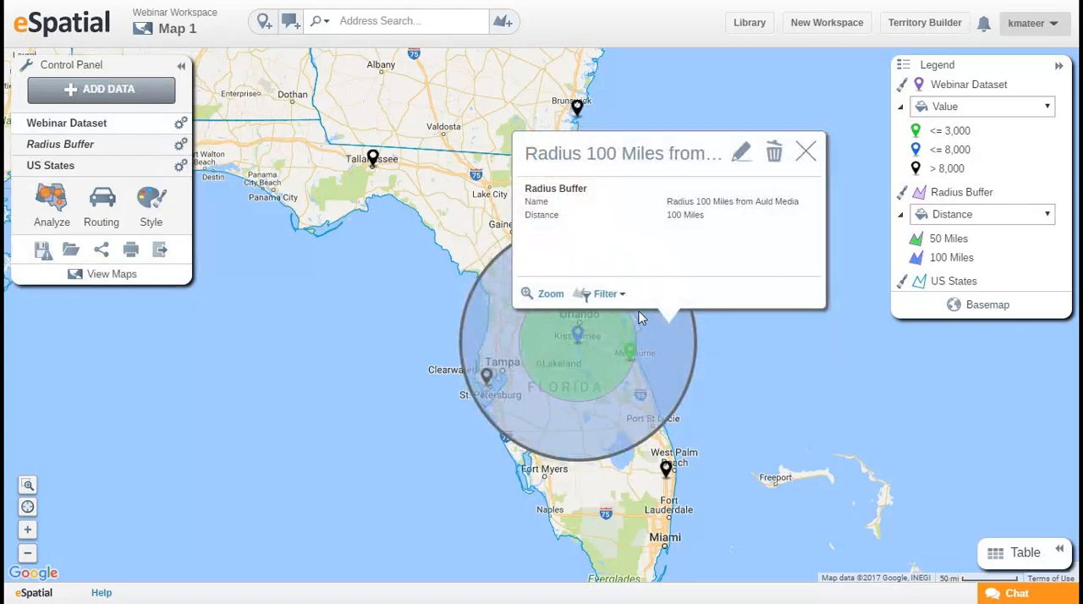
pyautogui.click(610, 295)
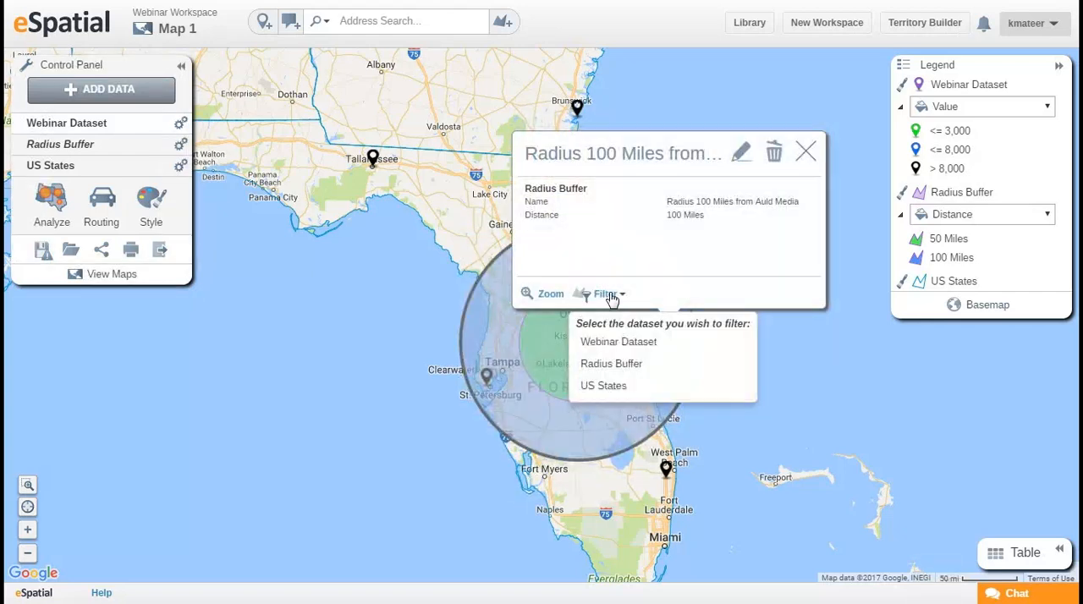
pyautogui.click(675, 343)
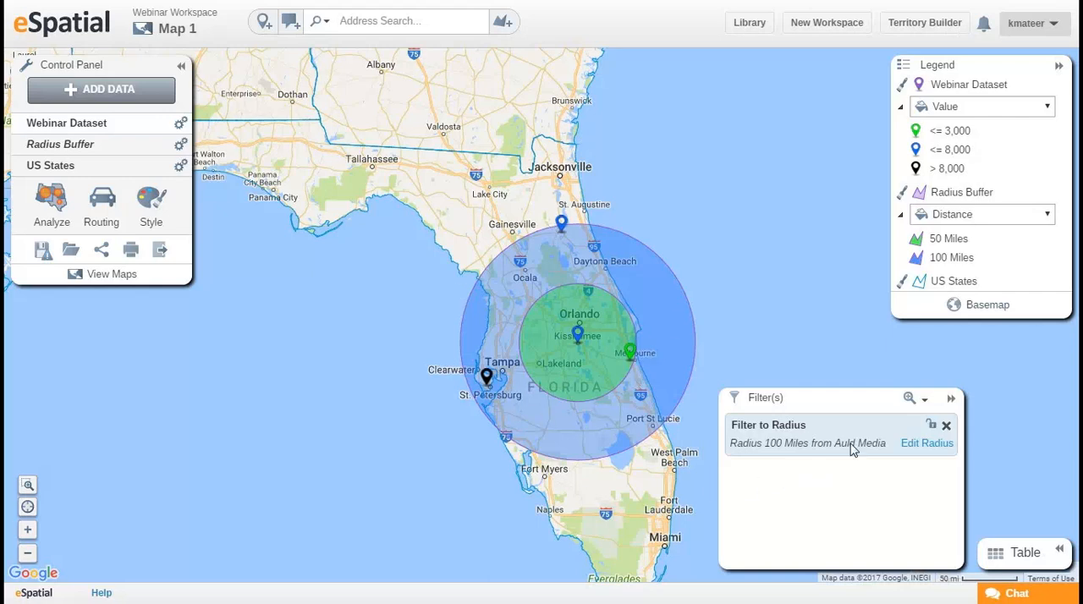
# Review the filtered Webinar Dataset records in the table, and remove the radius filter.
pyautogui.click(1011, 561)
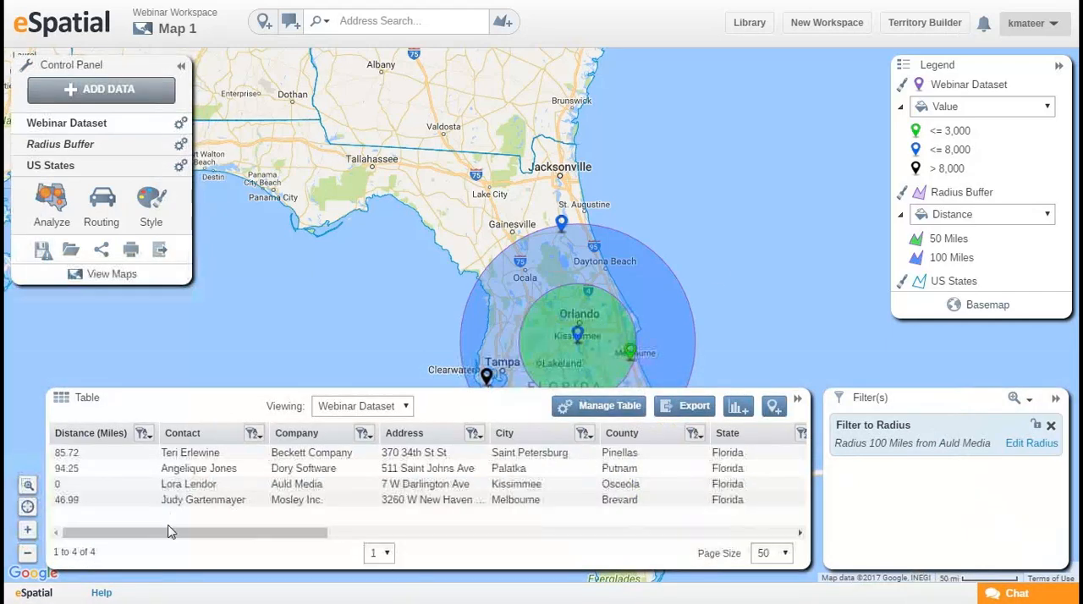
pyautogui.click(799, 405)
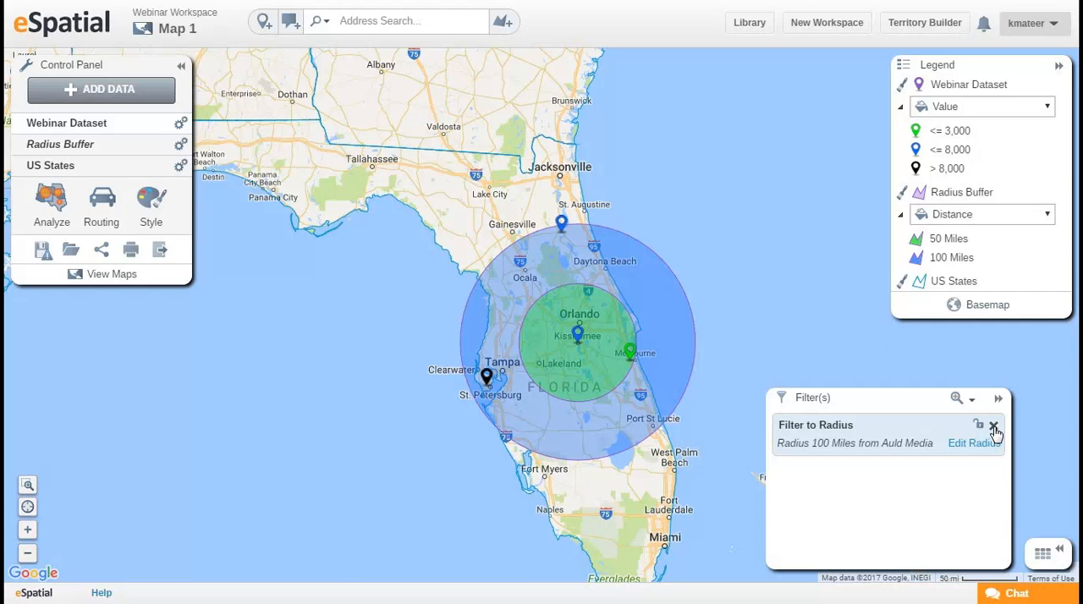
pyautogui.click(994, 426)
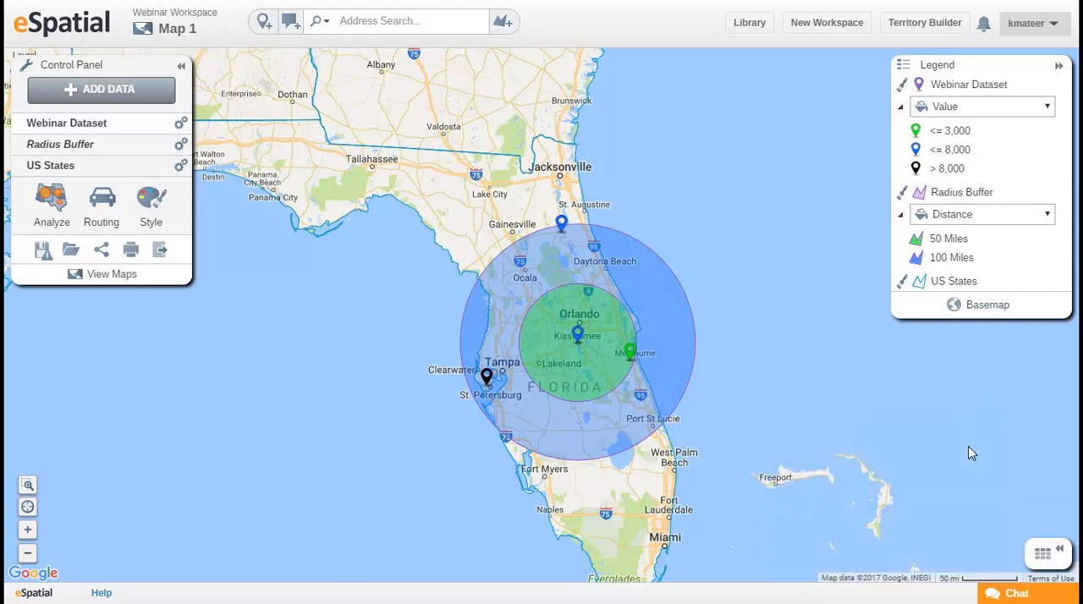
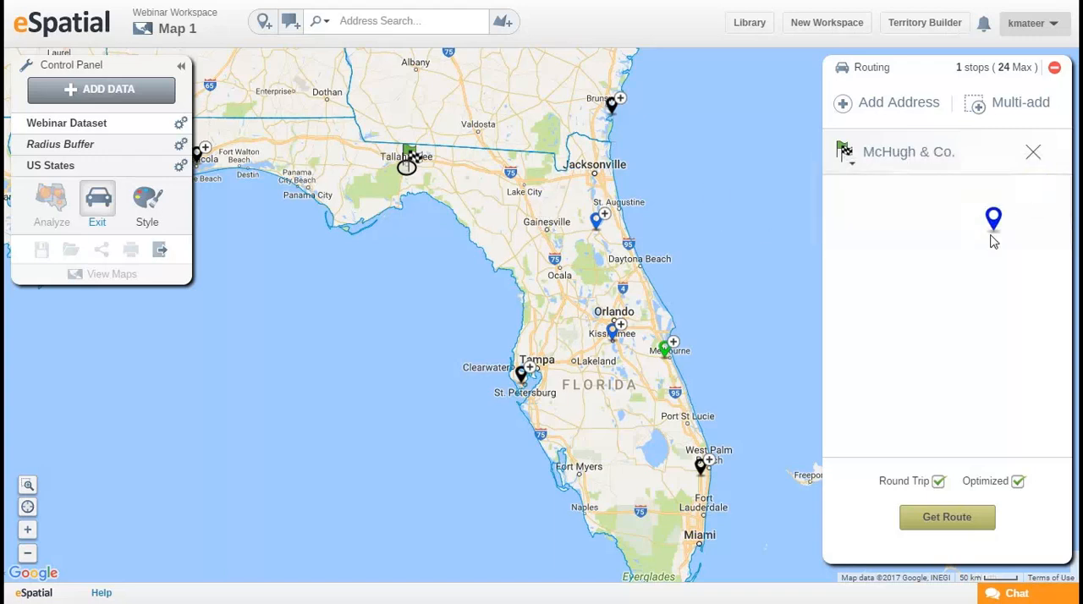
# Add the five customer locations across the Florida peninsula as route stops after McHugh & Co., and turn off the round trip.
pyautogui.click(1011, 102)
pyautogui.moveTo(477, 161); pyautogui.dragTo(770, 499)
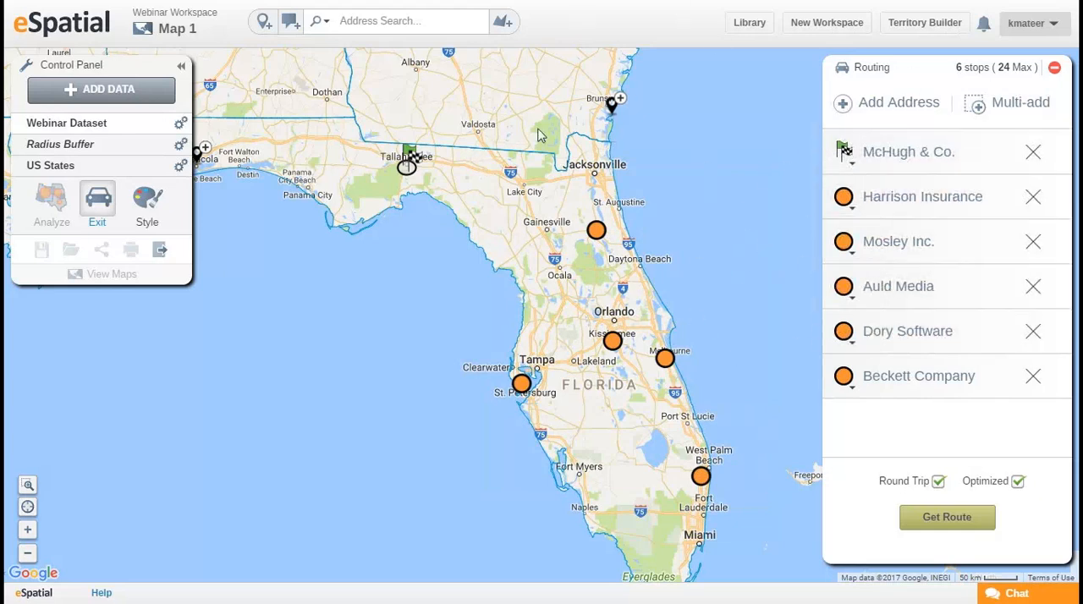
pyautogui.click(938, 481)
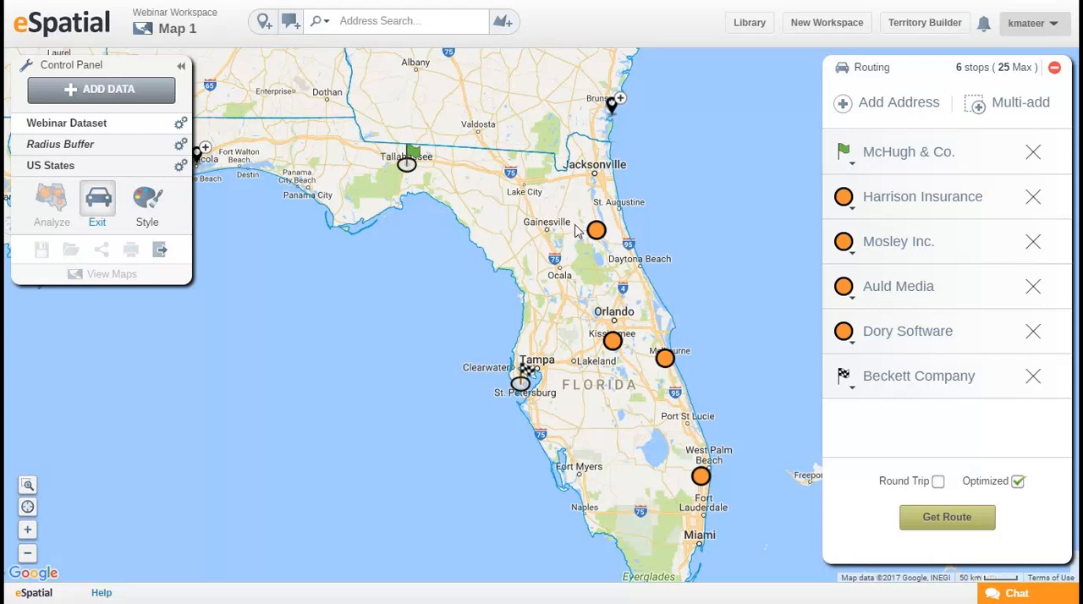
# Check the Auld Media stop's details, and generate the optimized one-way route from McHugh & Co. to Beckett Company.
pyautogui.click(613, 341)
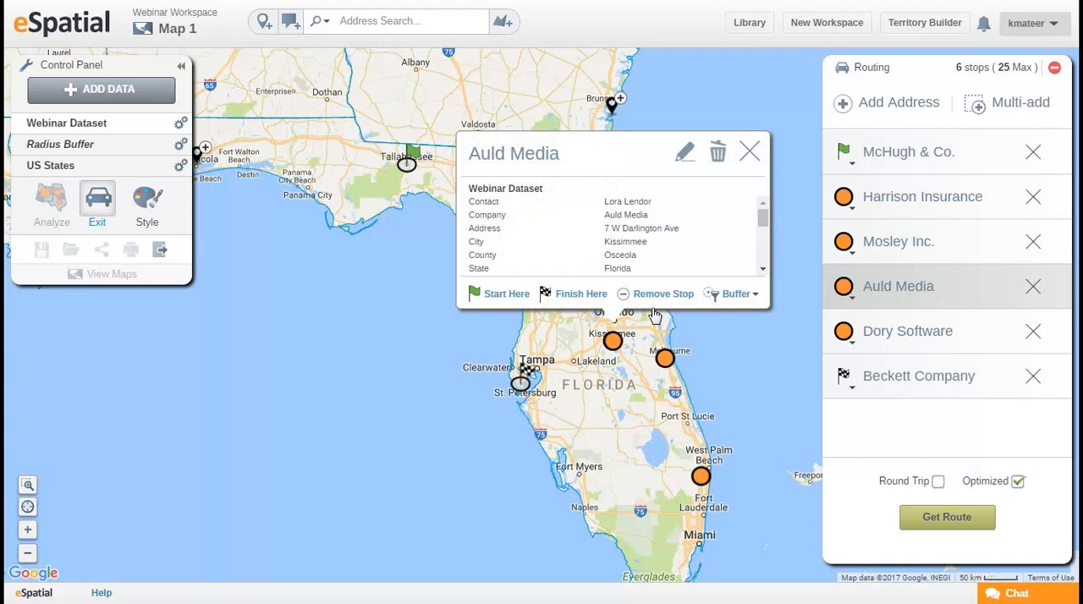
pyautogui.click(750, 152)
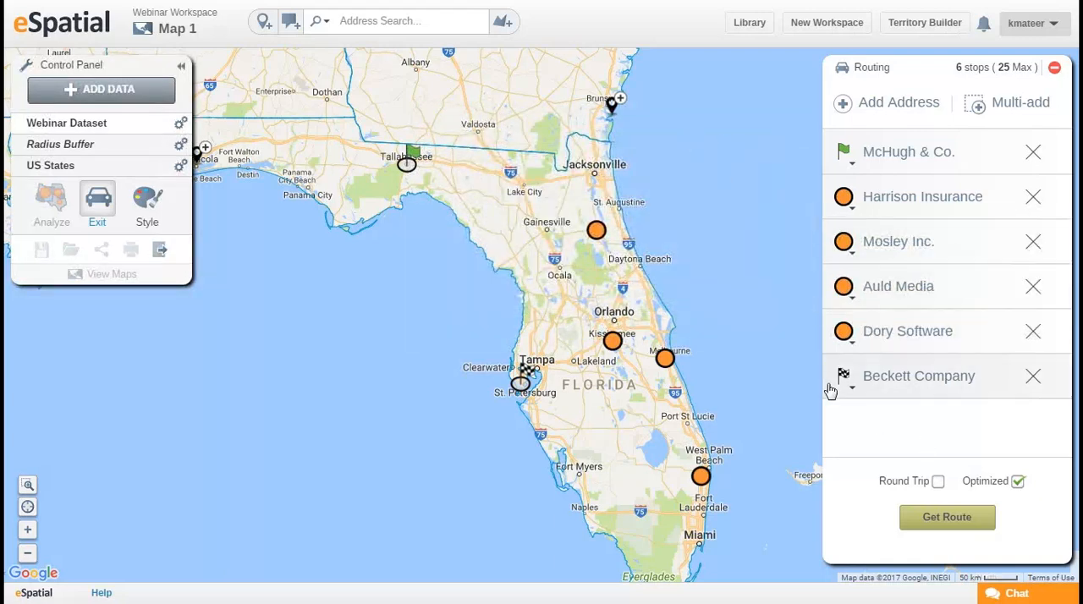
pyautogui.click(949, 521)
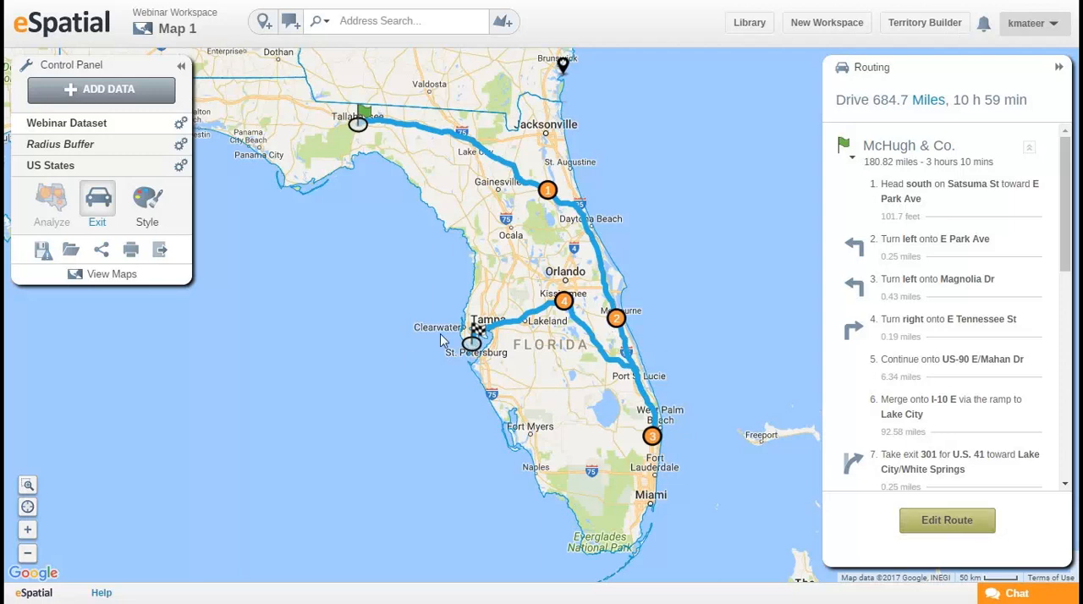
# Review the route's Google Maps, CSV and MapBook export options, including the MapBook map choices, and close the export dialog.
pyautogui.click(159, 250)
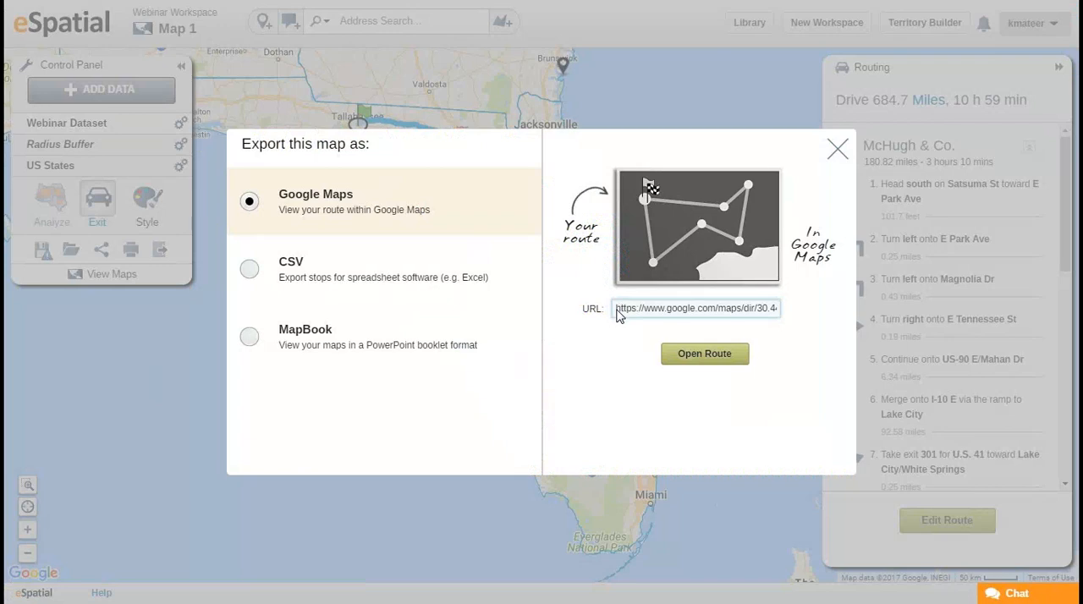
pyautogui.click(439, 288)
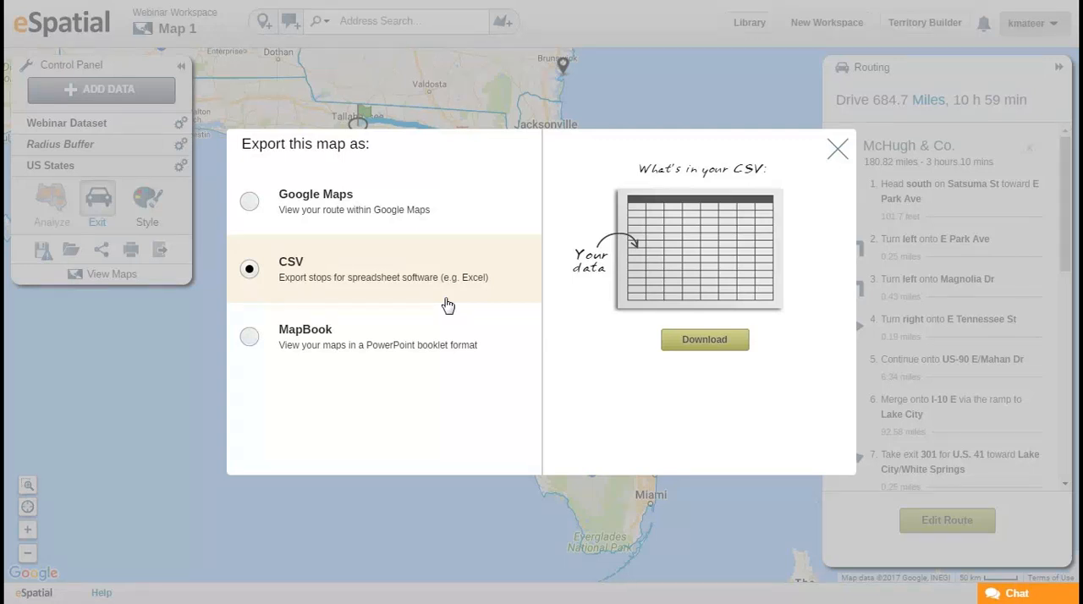
pyautogui.click(470, 338)
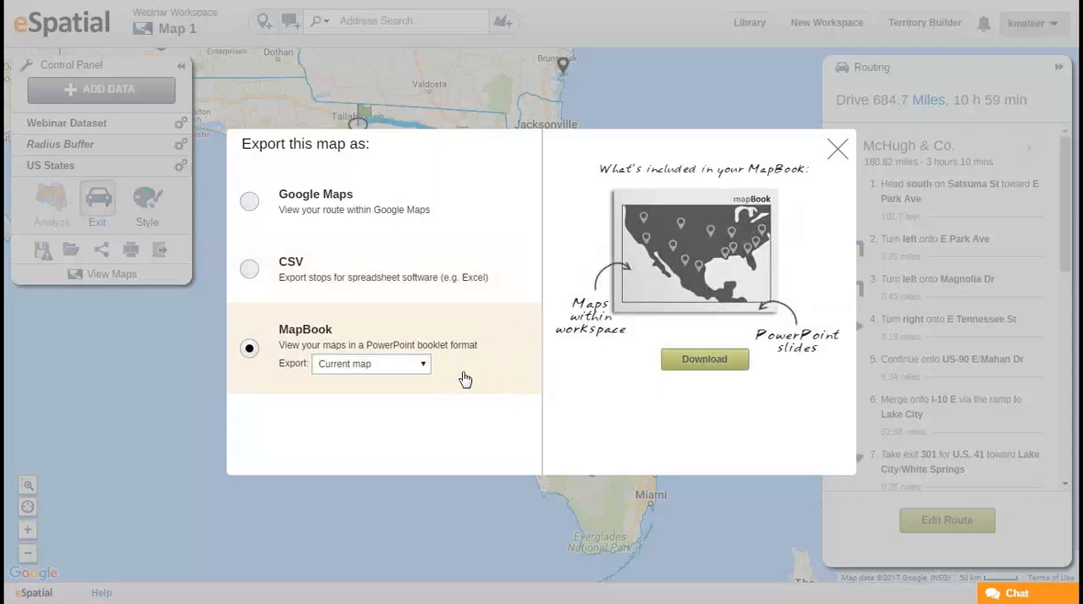
pyautogui.click(421, 366)
pyautogui.click(421, 366)
pyautogui.click(421, 366)
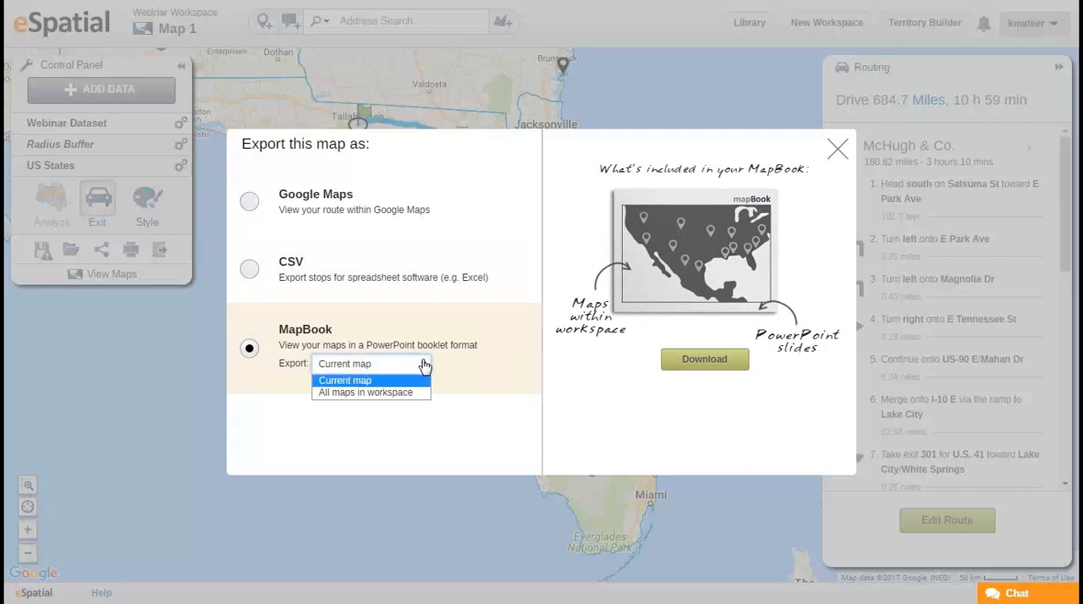
pyautogui.moveTo(540, 442); pyautogui.dragTo(545, 446)
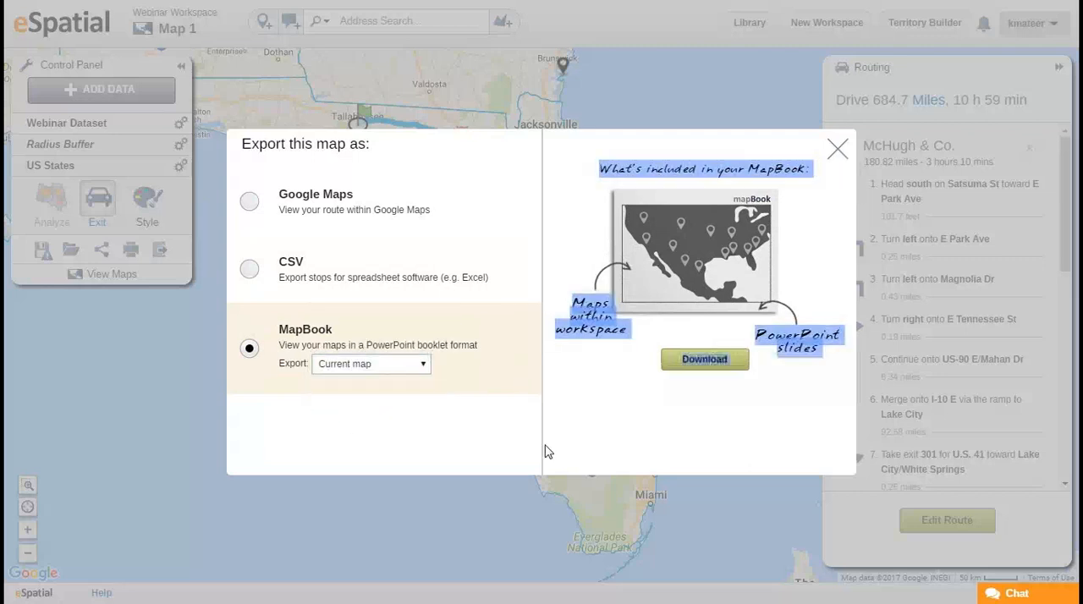
pyautogui.click(502, 446)
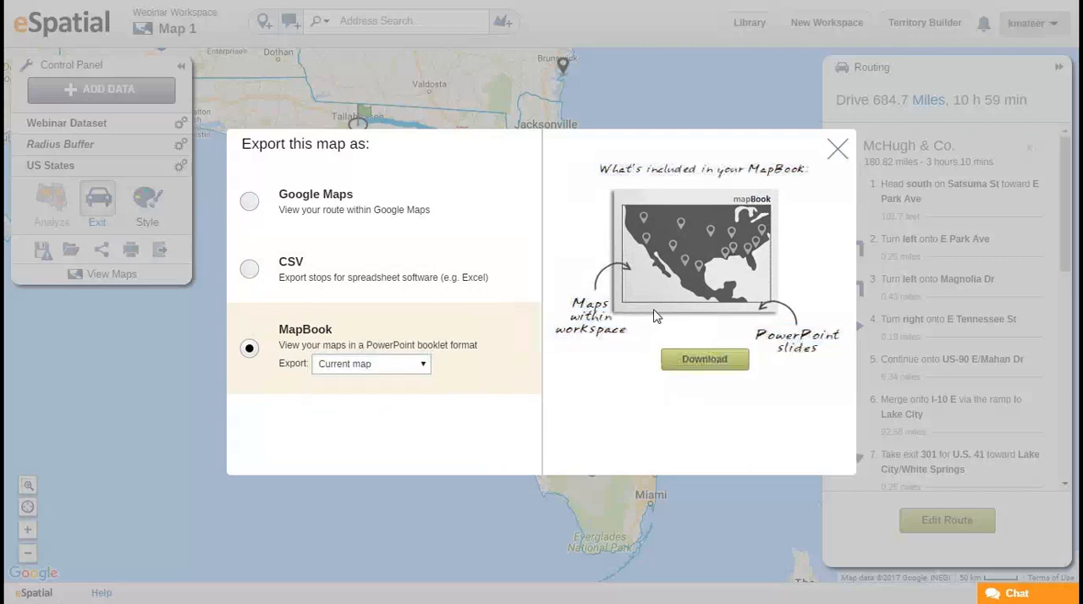
pyautogui.click(836, 150)
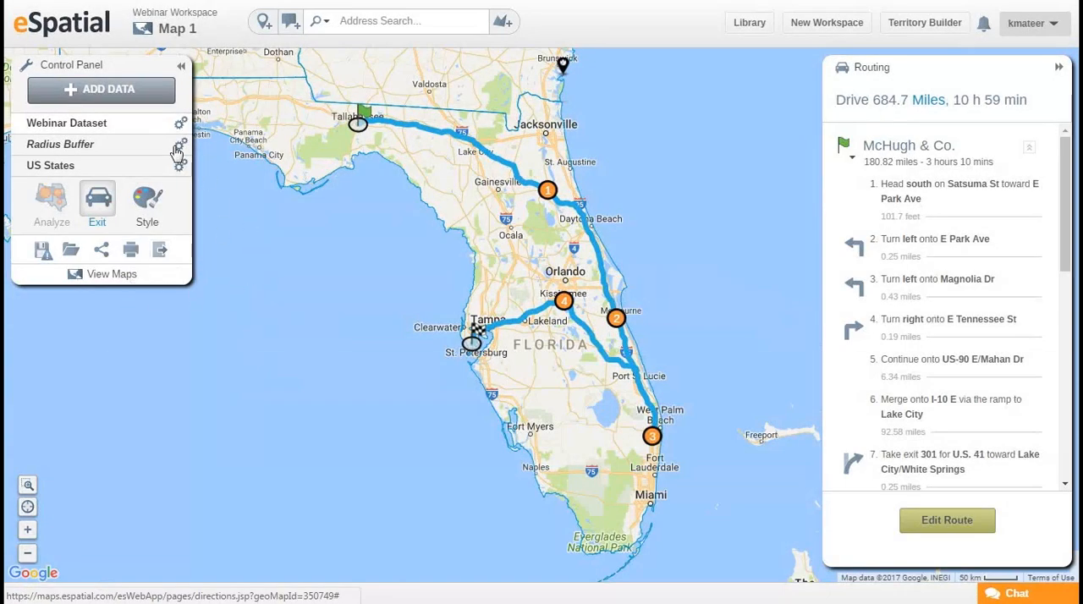
# Look at the route's print options, and exit routing without saving the route.
pyautogui.click(129, 254)
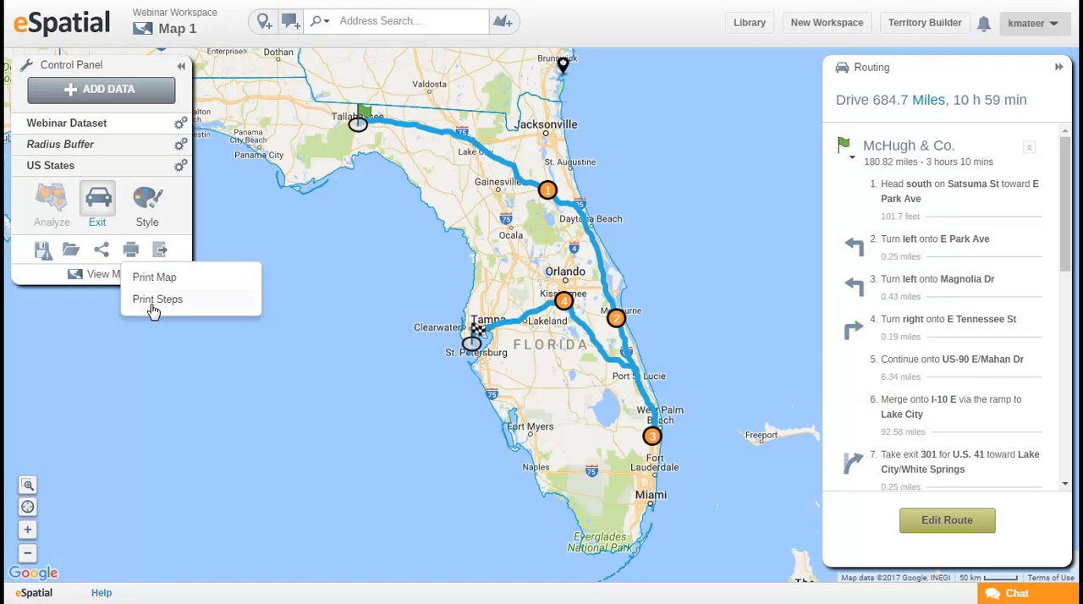
pyautogui.moveTo(372, 263); pyautogui.dragTo(394, 257)
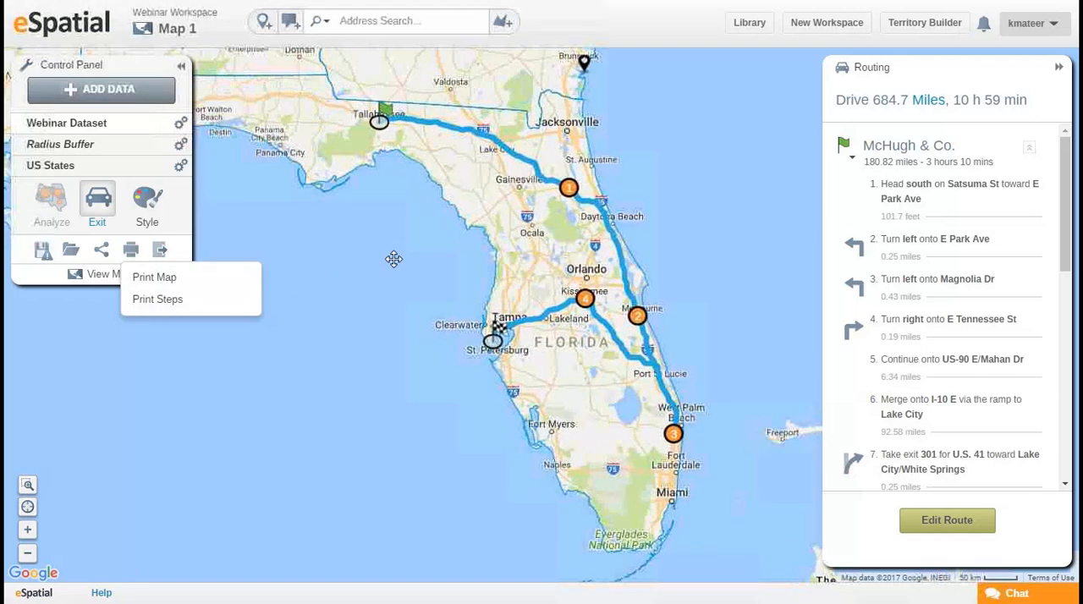
pyautogui.moveTo(479, 277); pyautogui.dragTo(517, 295)
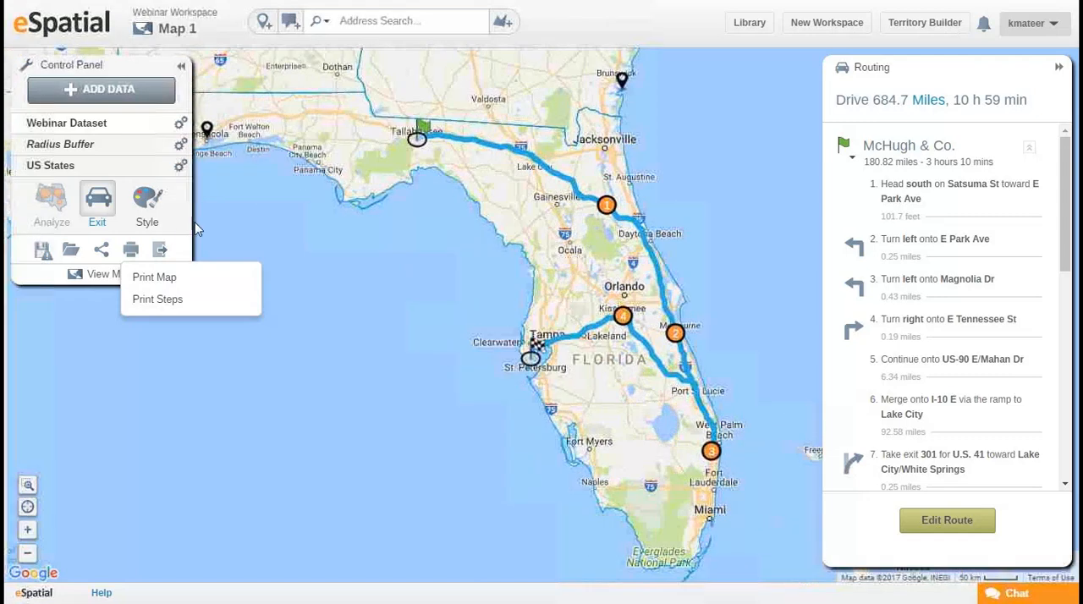
pyautogui.click(134, 253)
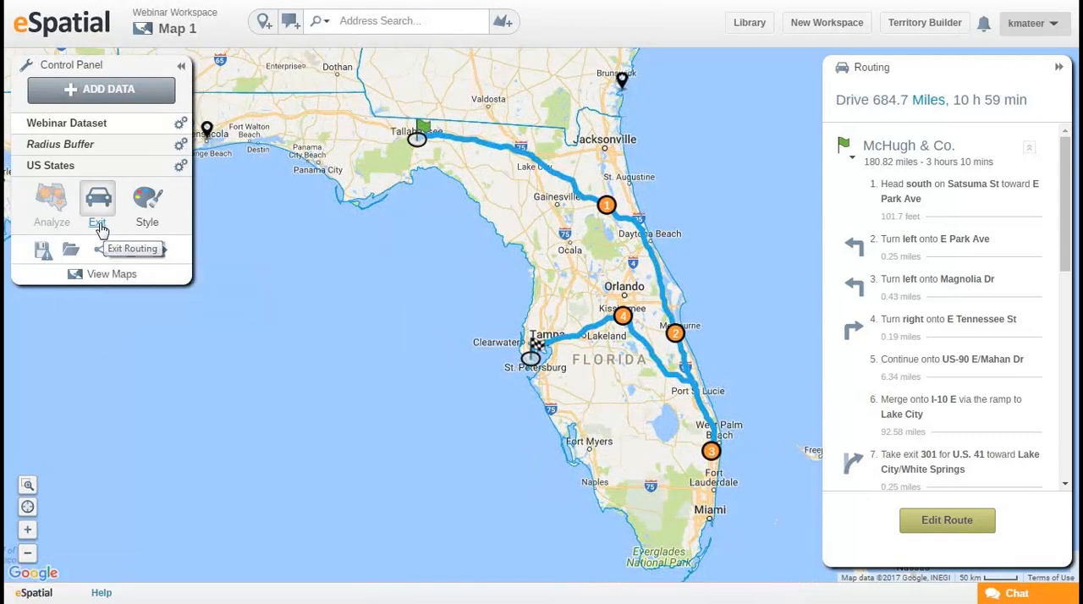
pyautogui.click(97, 224)
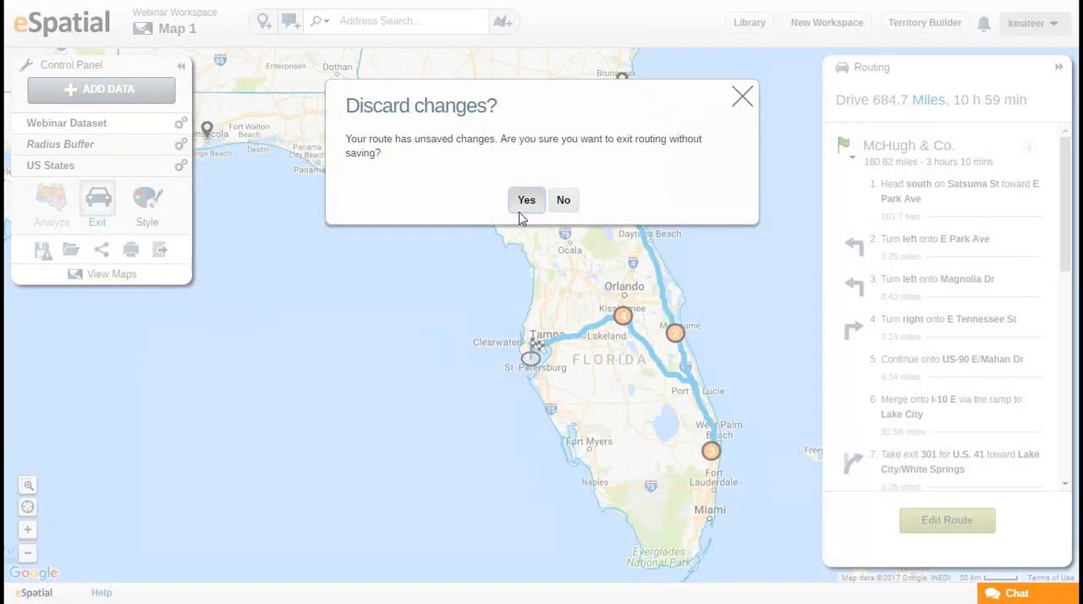
pyautogui.click(528, 202)
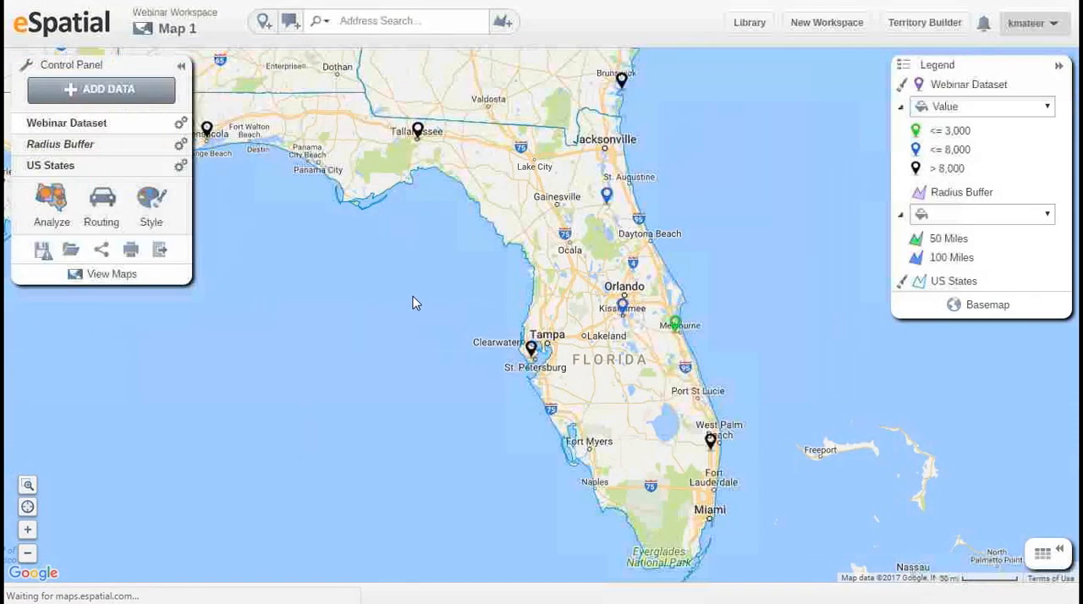
# Save Map 1 and share it publicly with its table included.
pyautogui.click(102, 252)
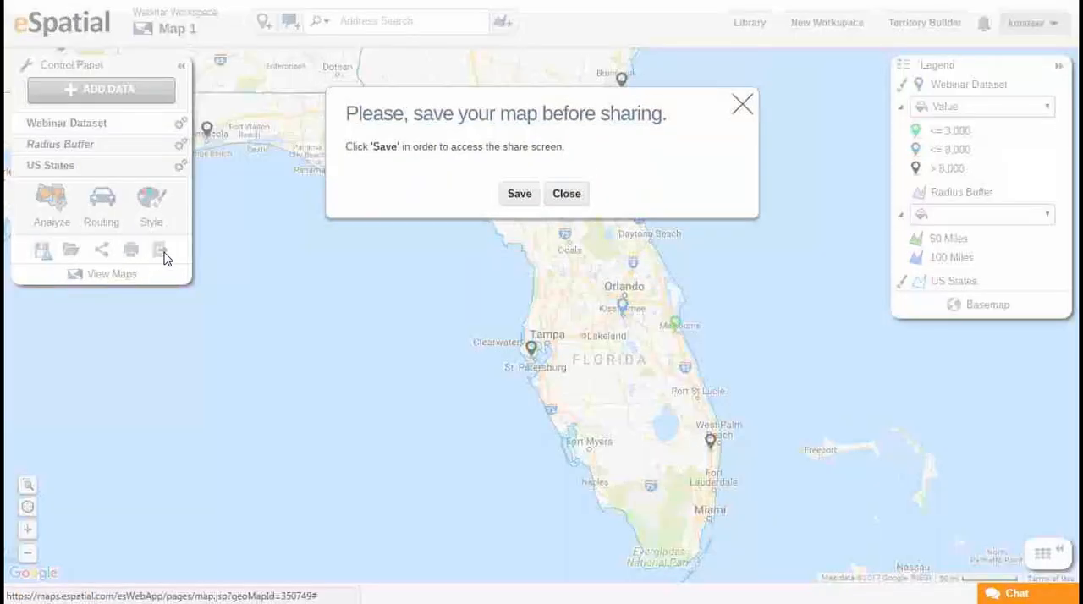
pyautogui.click(520, 191)
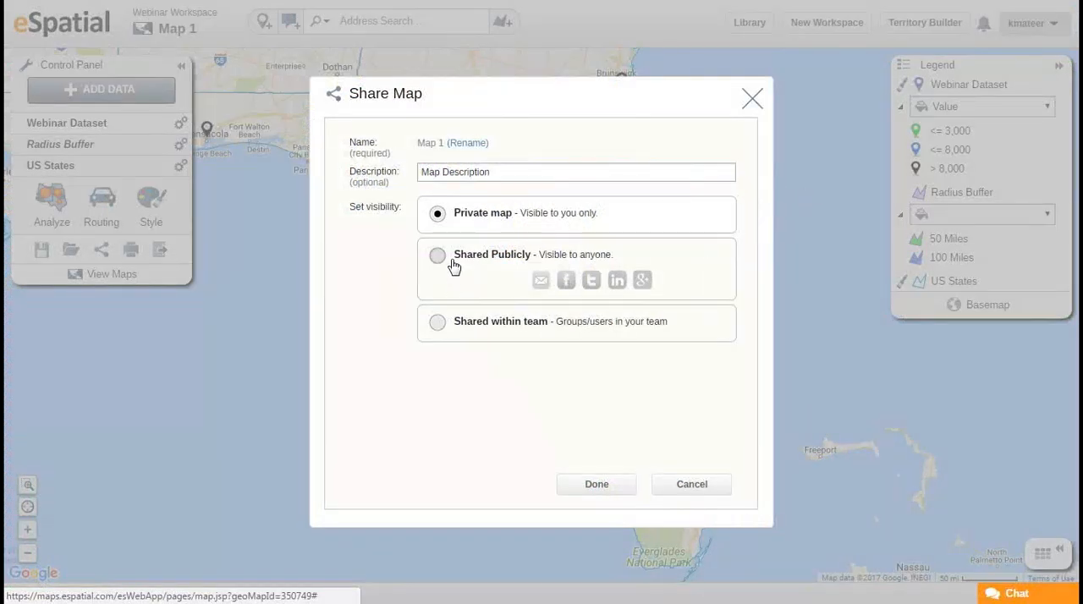
pyautogui.click(452, 265)
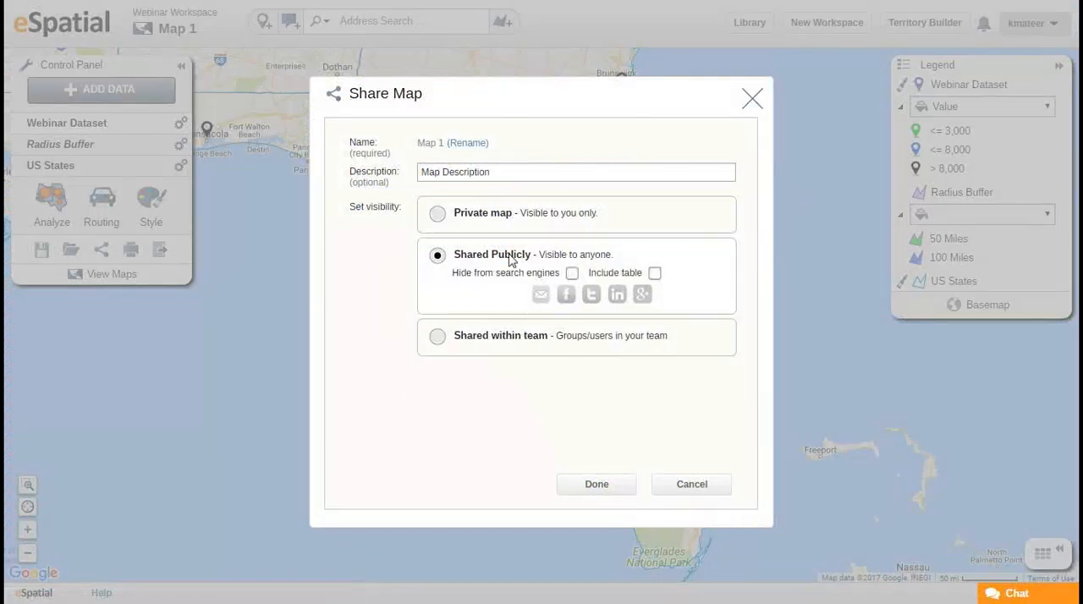
pyautogui.click(656, 273)
pyautogui.click(602, 489)
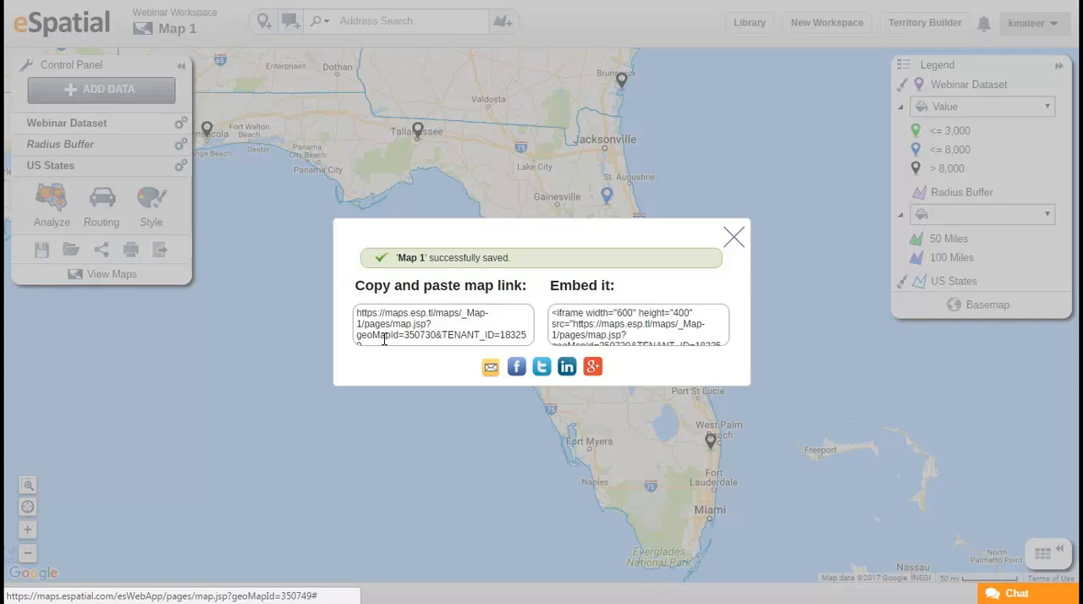
pyautogui.click(732, 236)
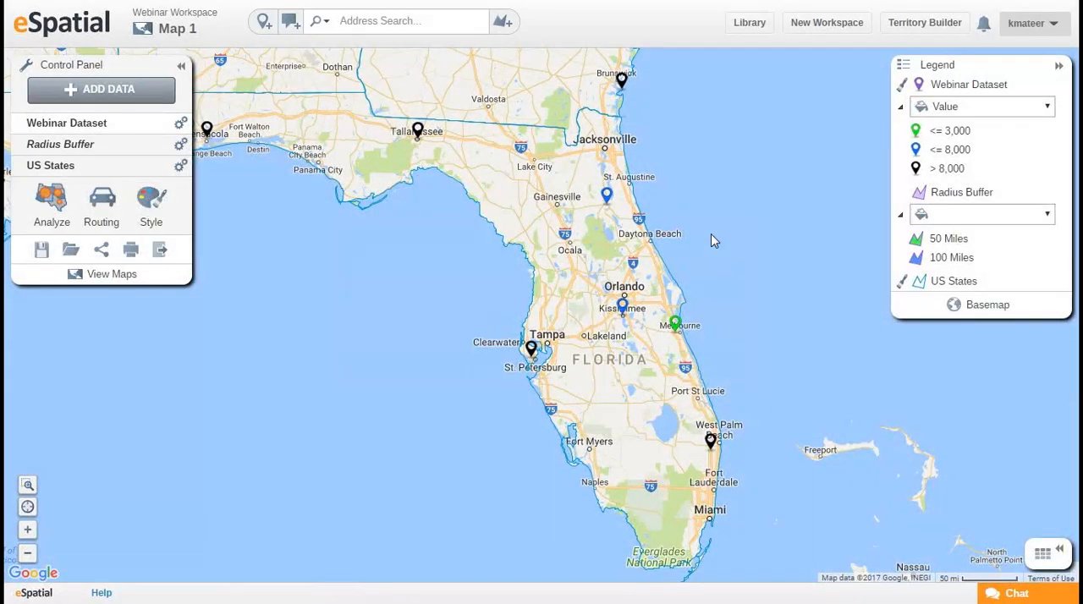